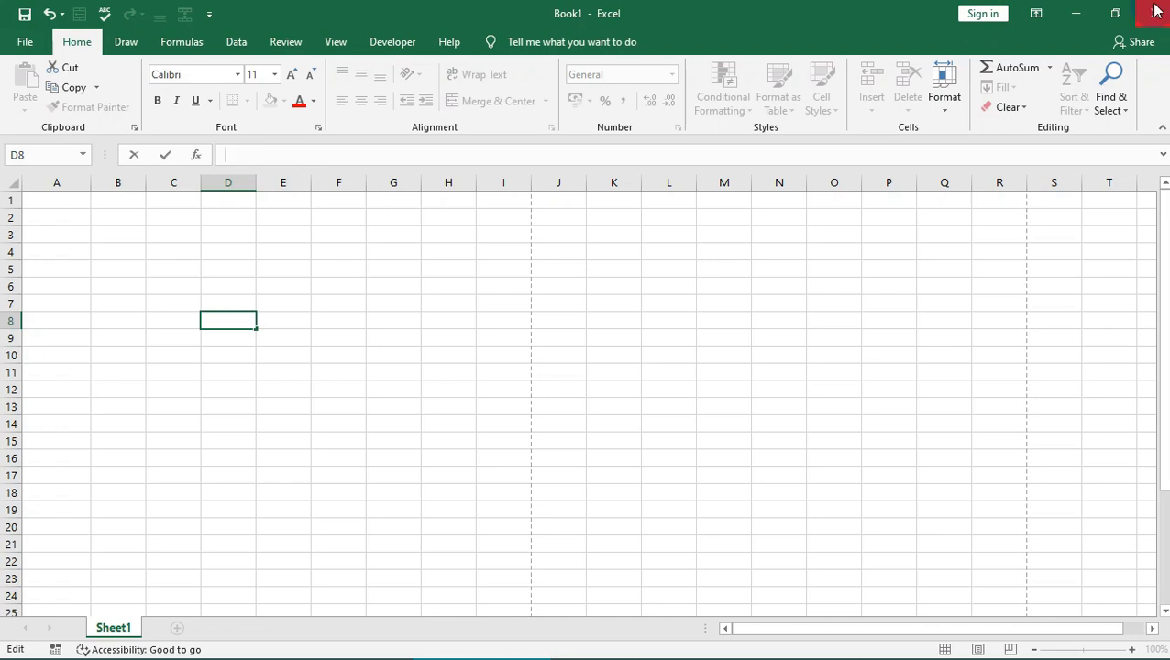
click(438, 154)
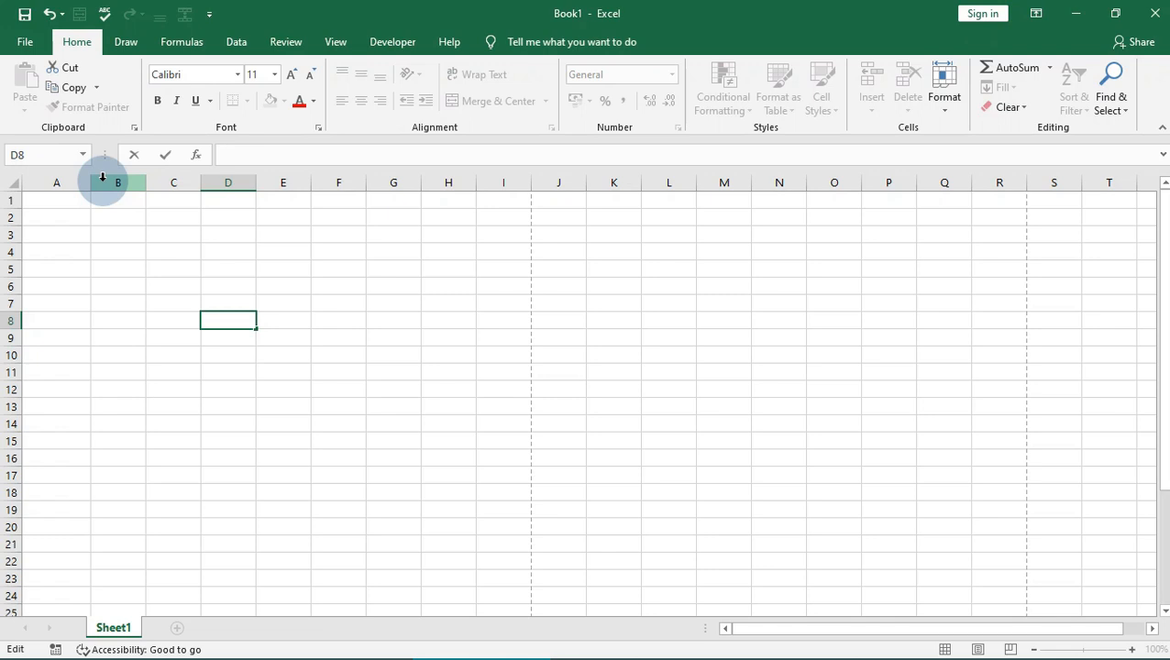
click(227, 423)
click(390, 356)
click(235, 476)
click(339, 372)
click(303, 407)
click(385, 356)
click(362, 410)
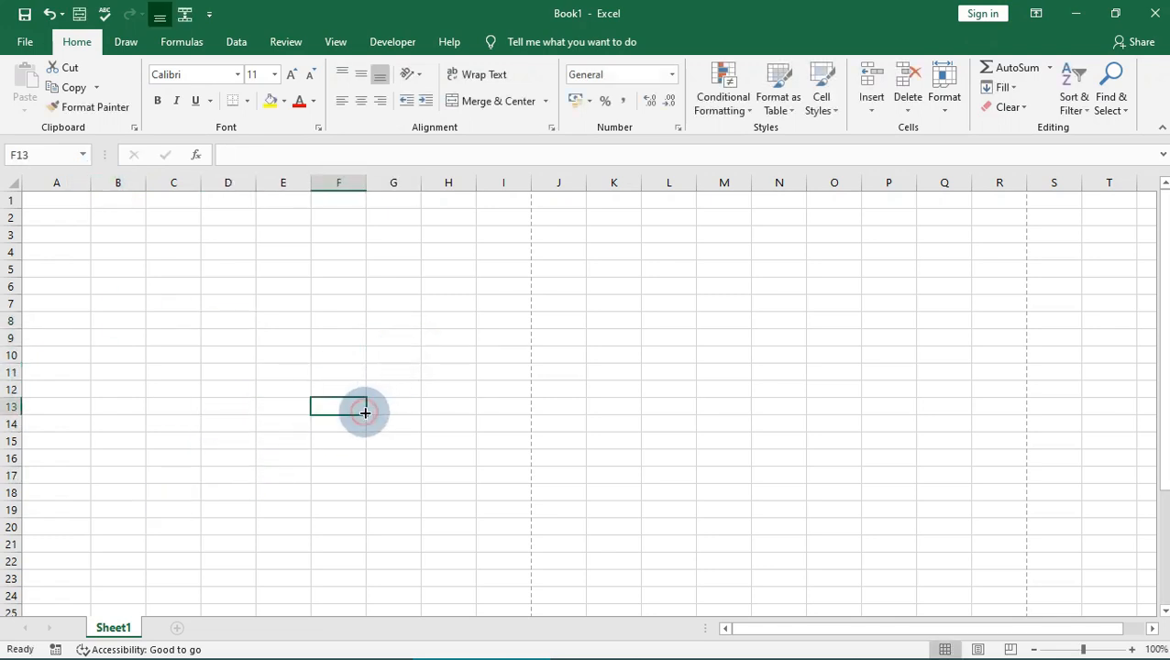
click(282, 268)
click(284, 305)
click(277, 334)
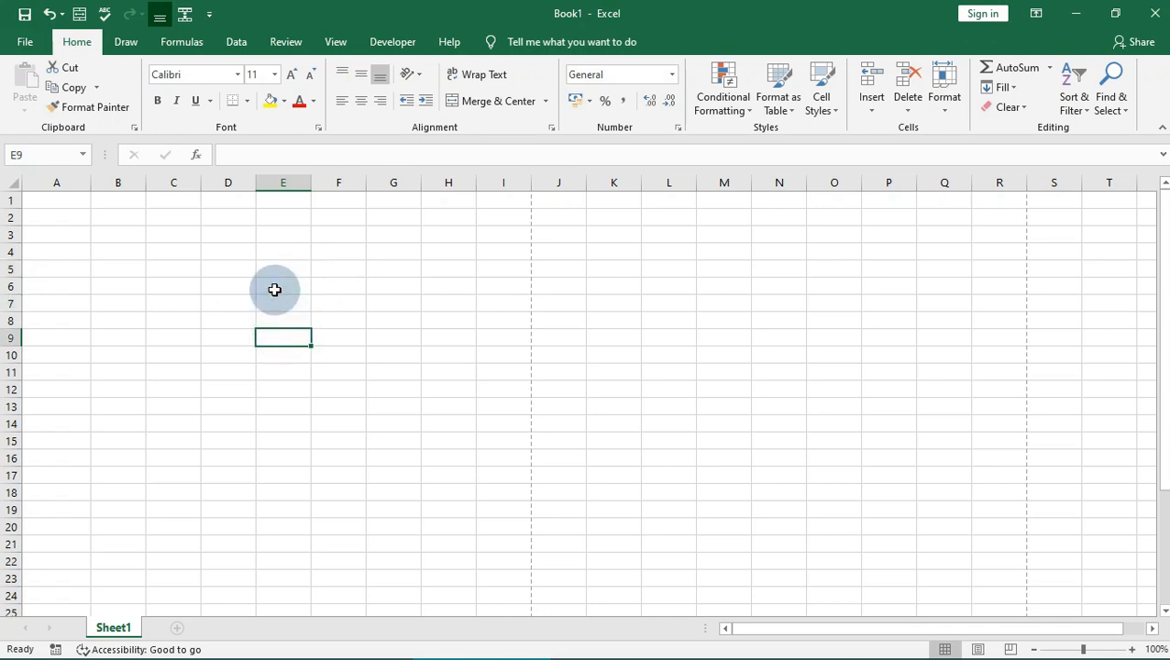
Fill cell B6 with a very long unbroken string of the letter a, running over several lines.
click(123, 288)
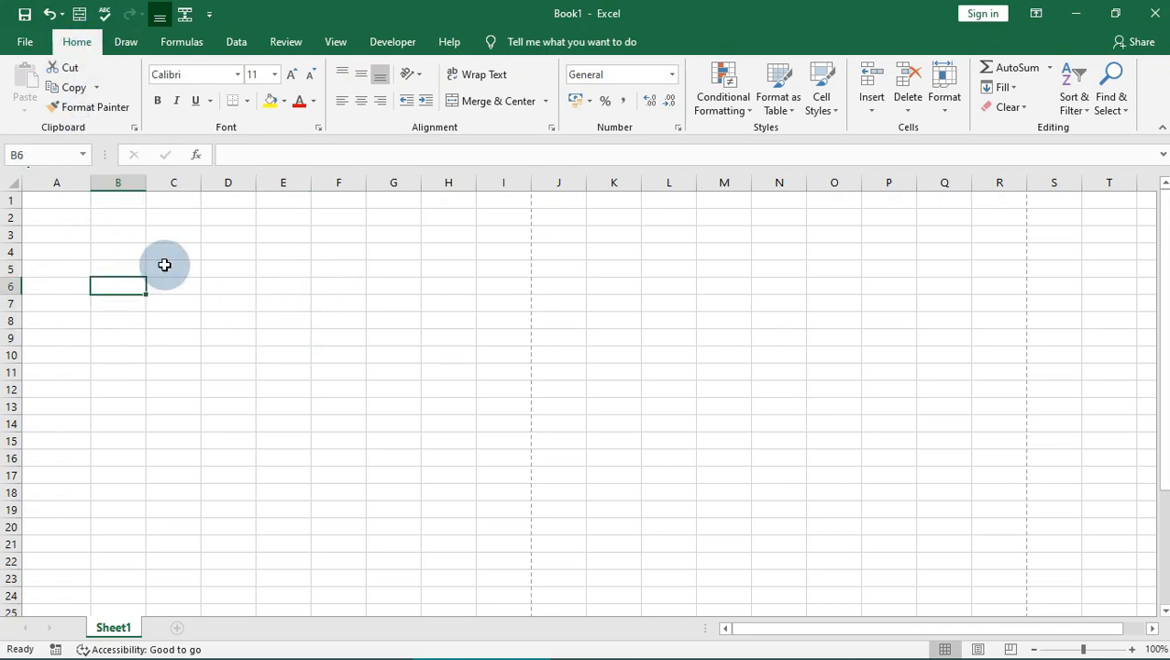
text(aaaa)
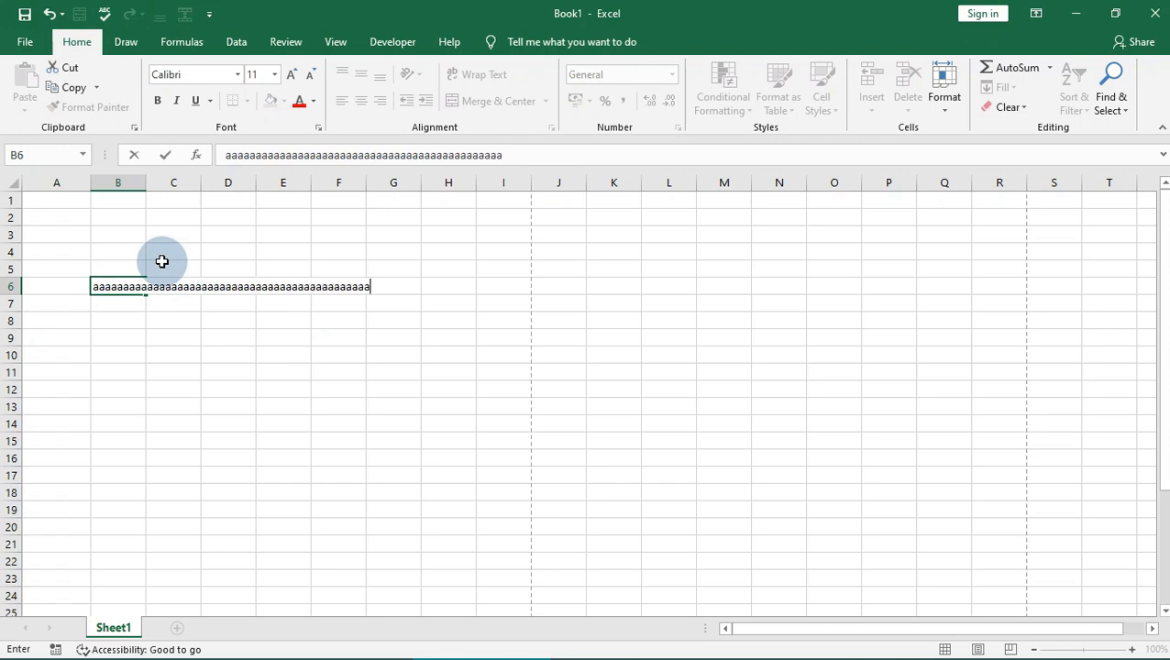
text(aaaaaaaaaaaaaaaaaaaaaaaaaaaaaaaaaaaaaaaaaa)
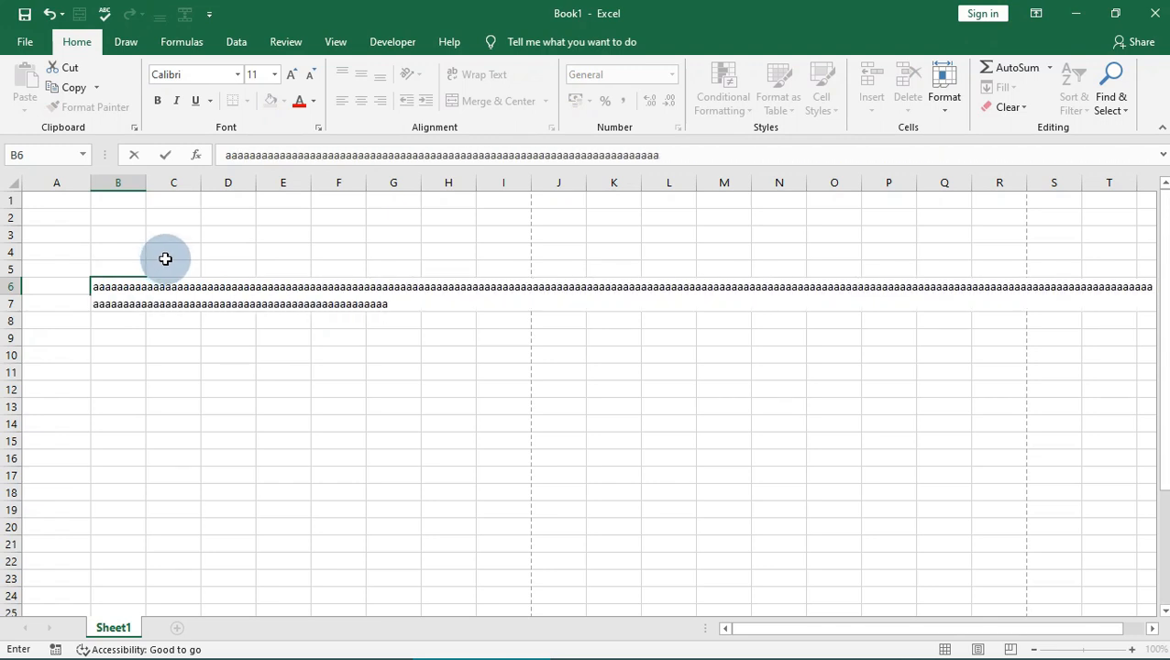
text(aaaaaaaaaaaaaaaaaaaaaaaaaaaaaaaaaaaaaaaaaaaaaaaaaaaaaaaaaaaaaaaaaaaaaaaaaaaaaaaaaaaaaaa)
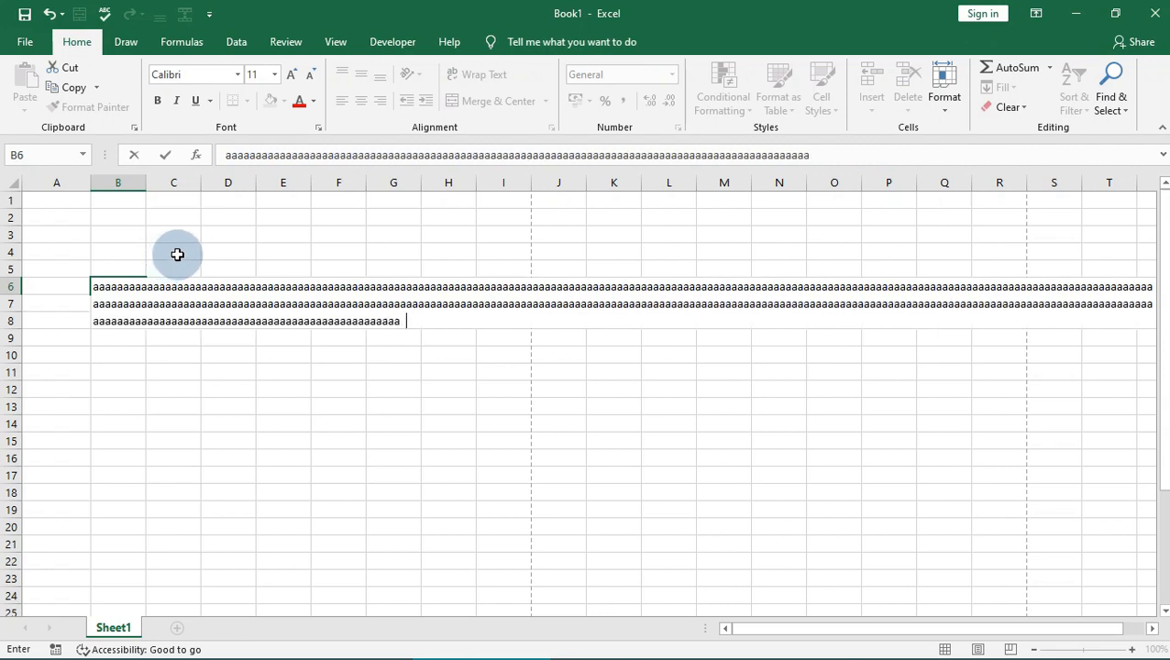
text(aaaaaaaaaaaaaaaaaaaaaaaaaaaaaaaaaaaaaaaaaaaaaaaa)
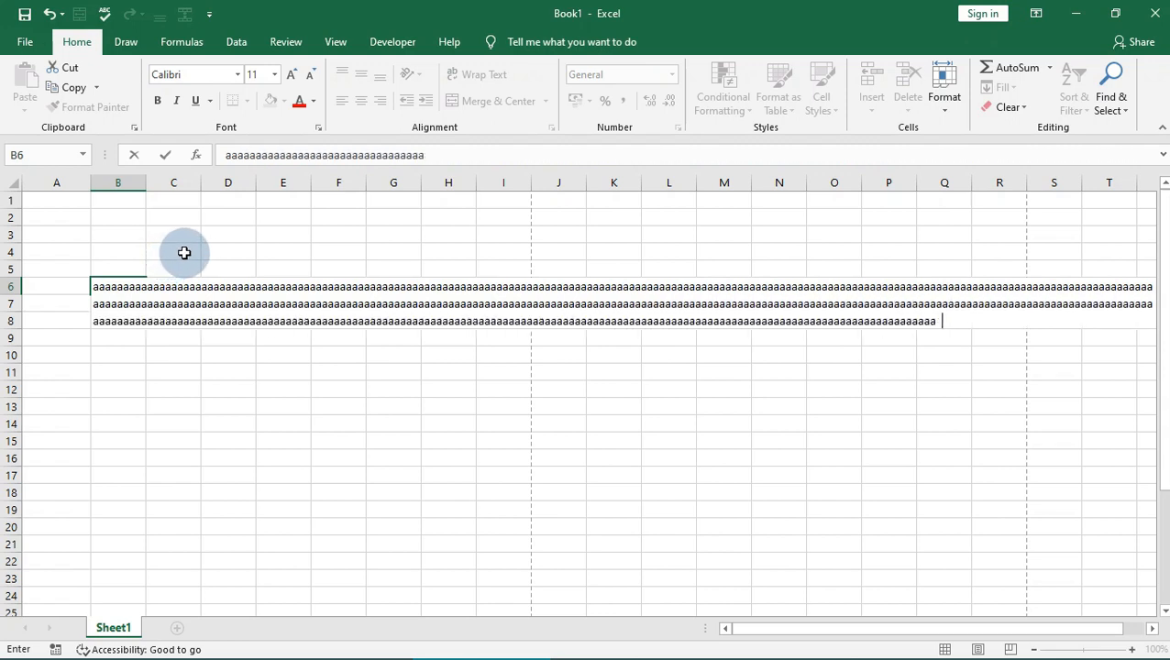
text(aaaaaaaaaaaaaaaaaaaaaaa)
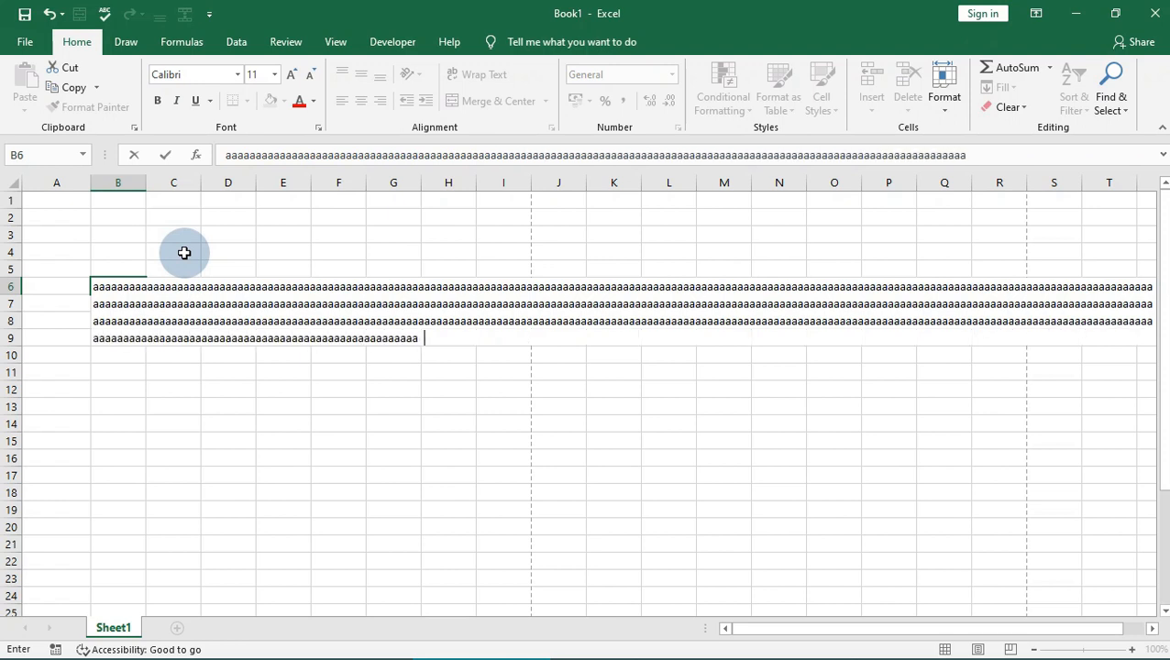
text(aaaaaaaaaaaaaaaaaaaaaaaa)
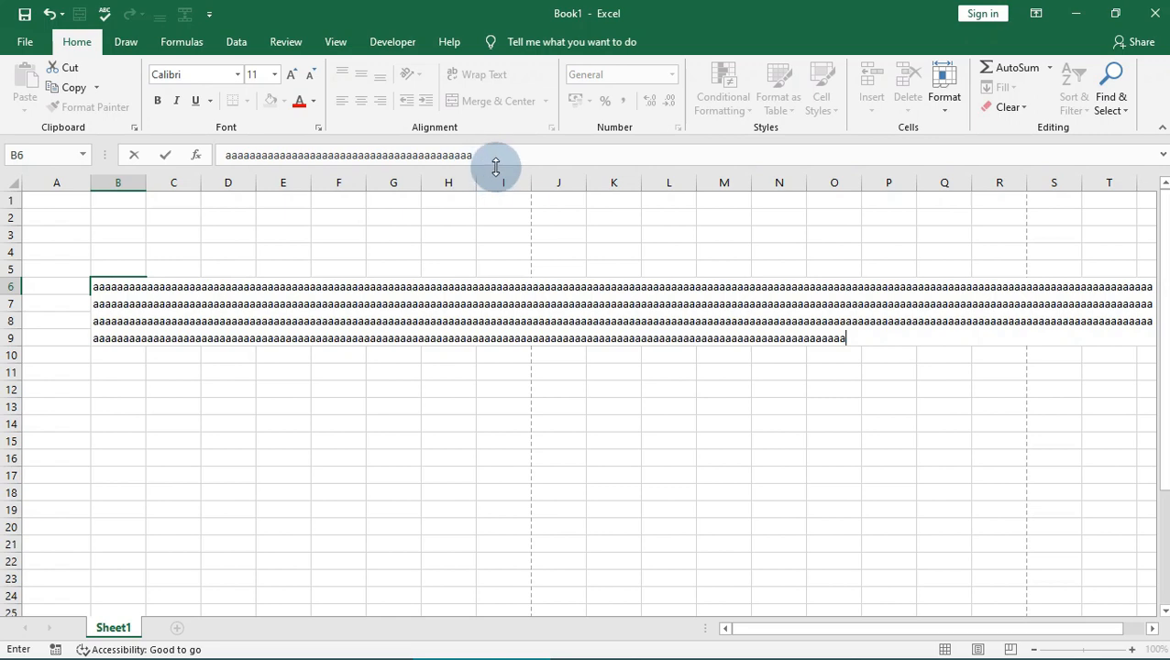
Enlarge the formula bar to view all of B6's text and shrink it back to a single line.
drag(495, 166, 486, 323)
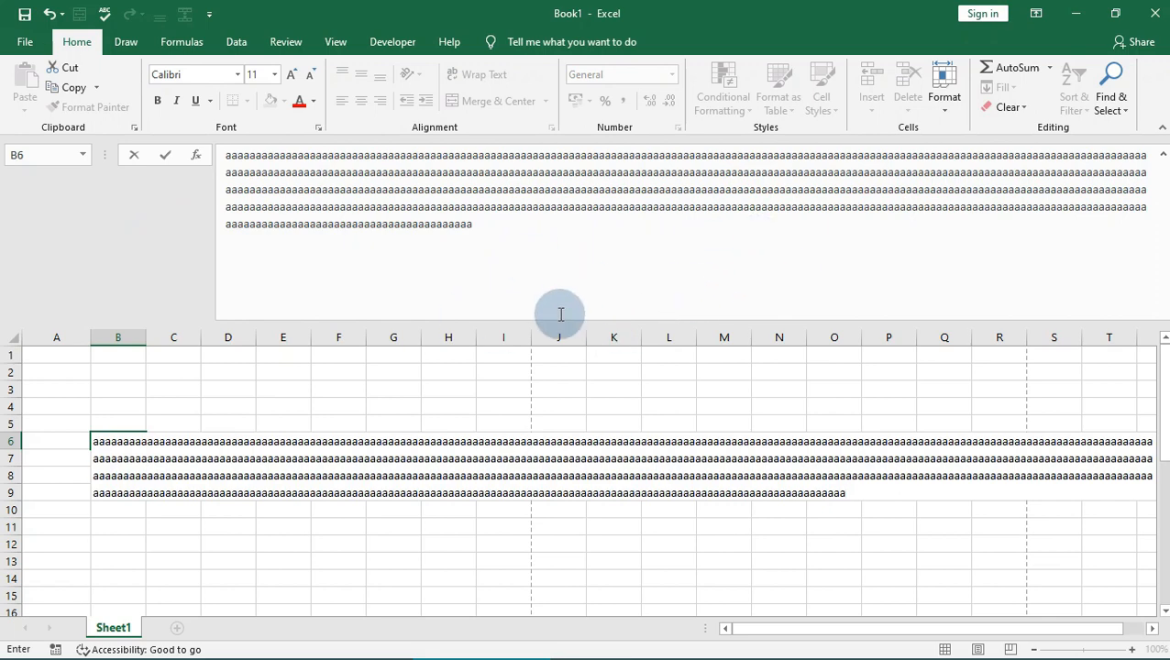
drag(550, 321, 513, 234)
drag(353, 213, 234, 164)
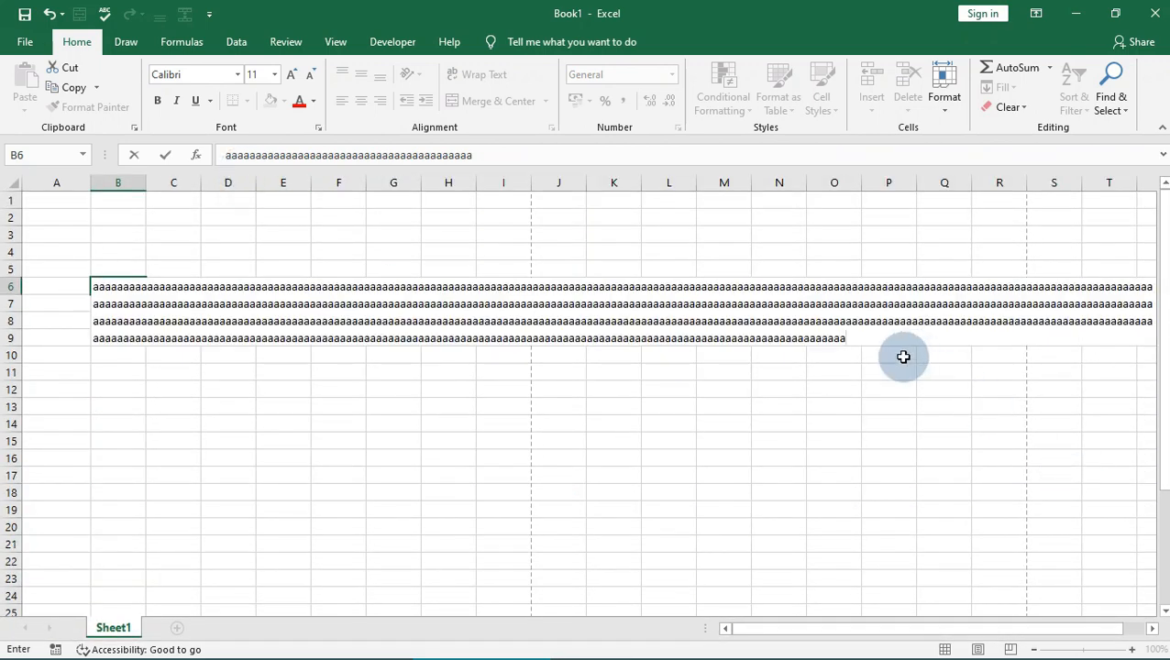
Delete the entire string of letters from cell B6.
drag(864, 342, 91, 284)
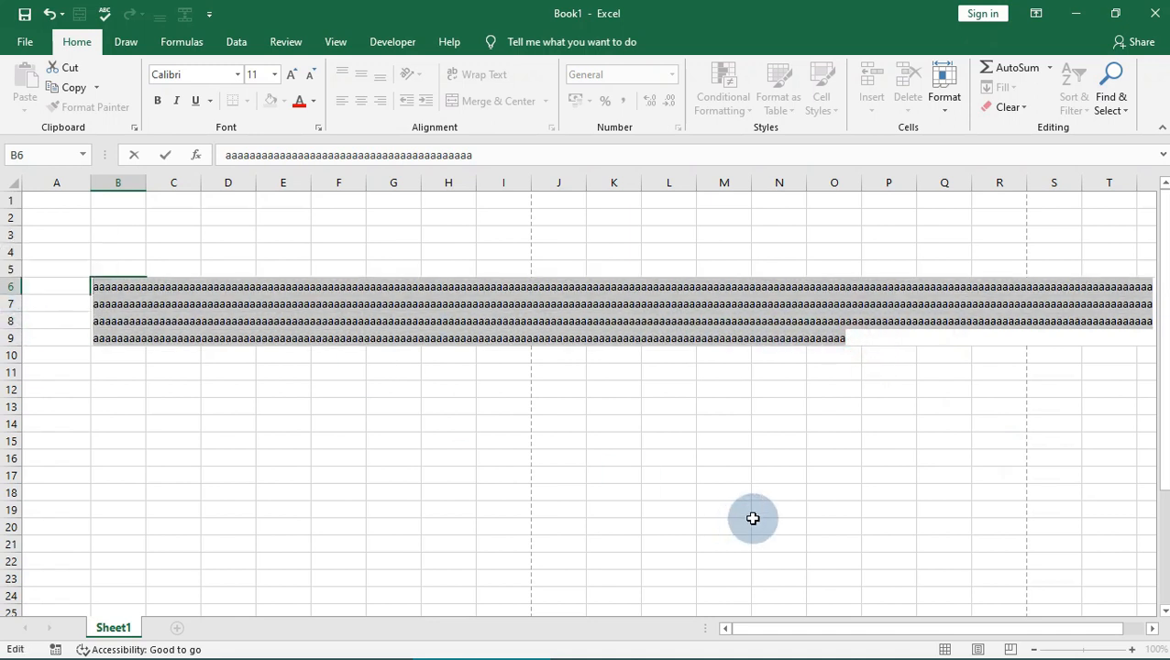
key(BackSpace)
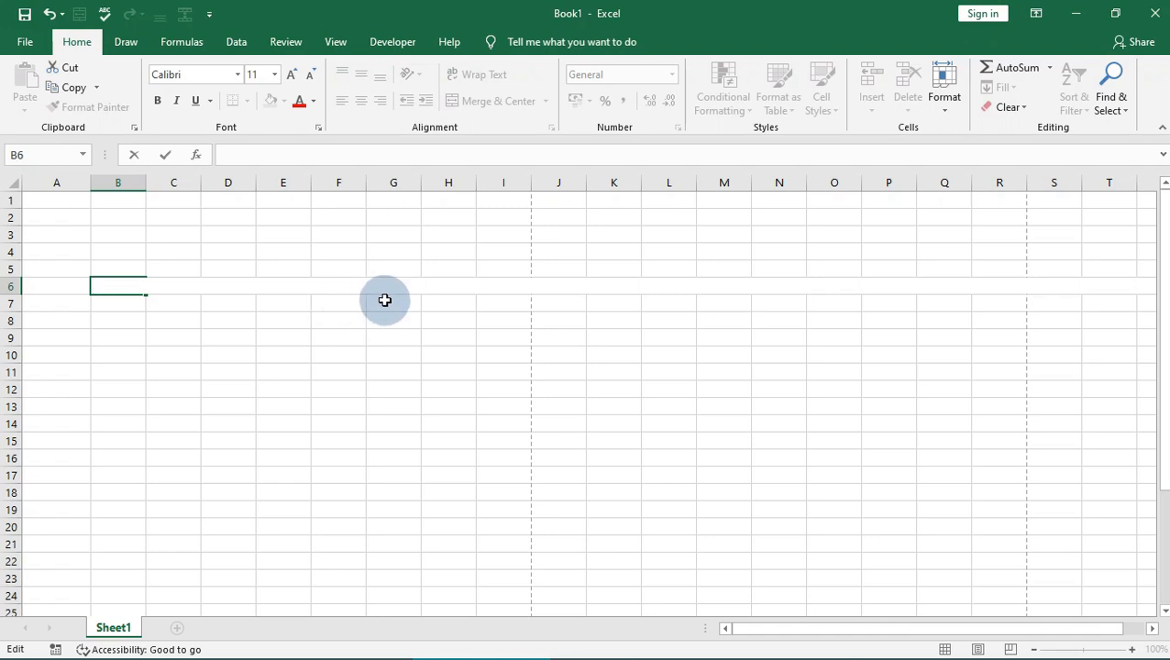
Enter a string of the letter g in cell I5, long enough to spill into column J.
click(501, 268)
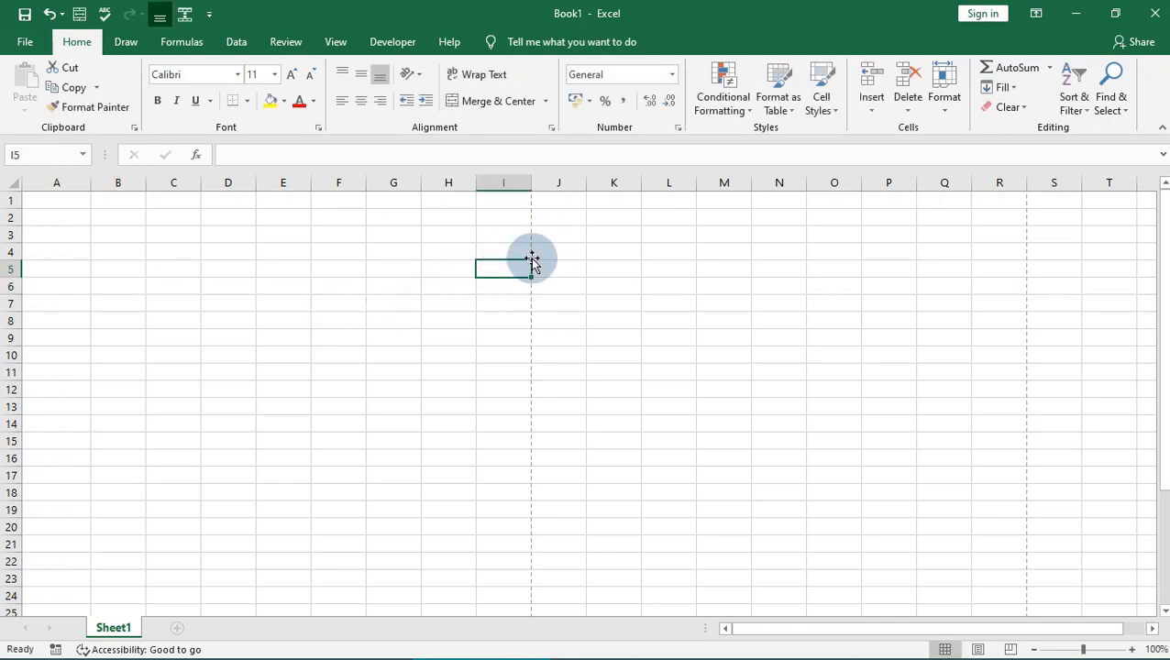
text(g)
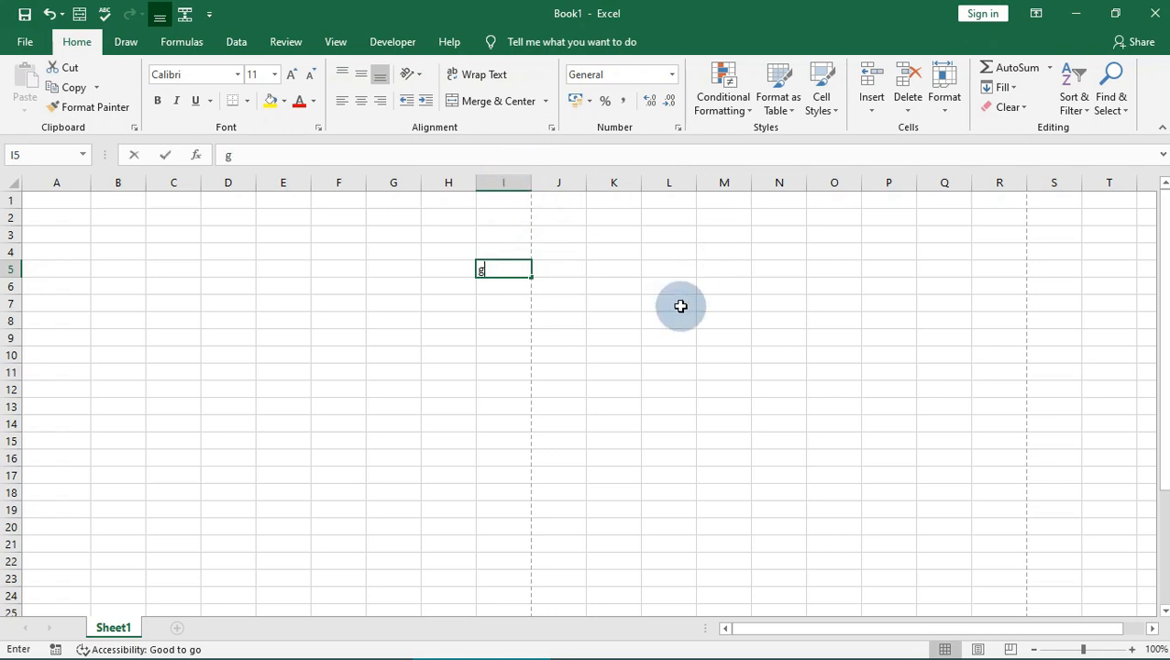
text(ggggggggggggggg)
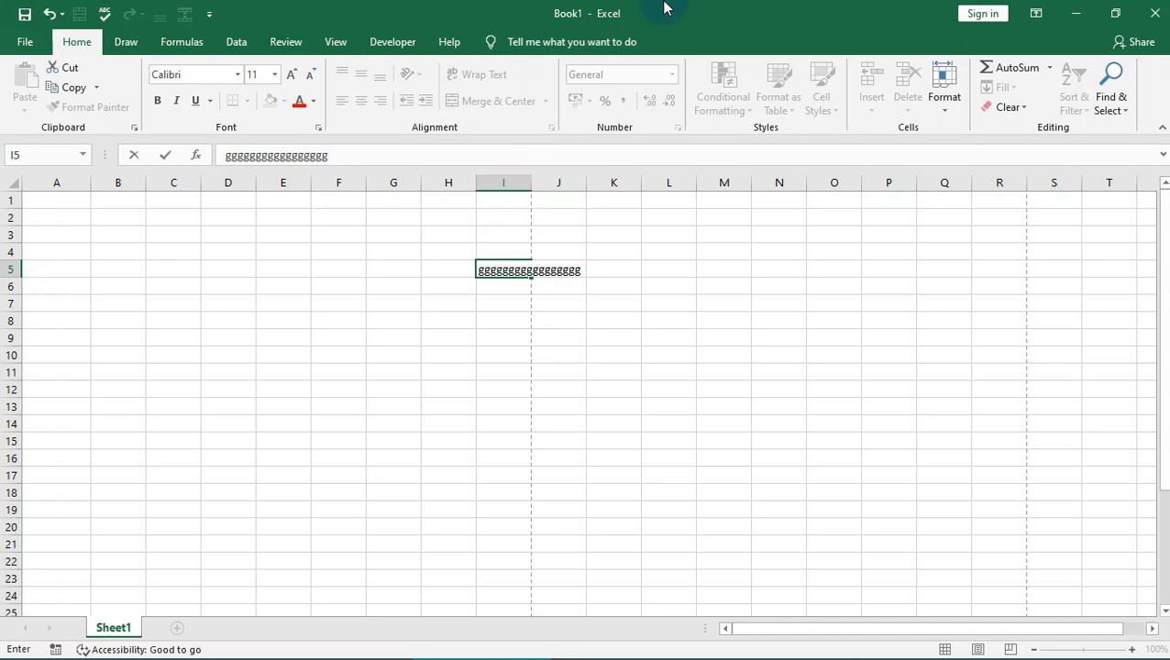
click(528, 196)
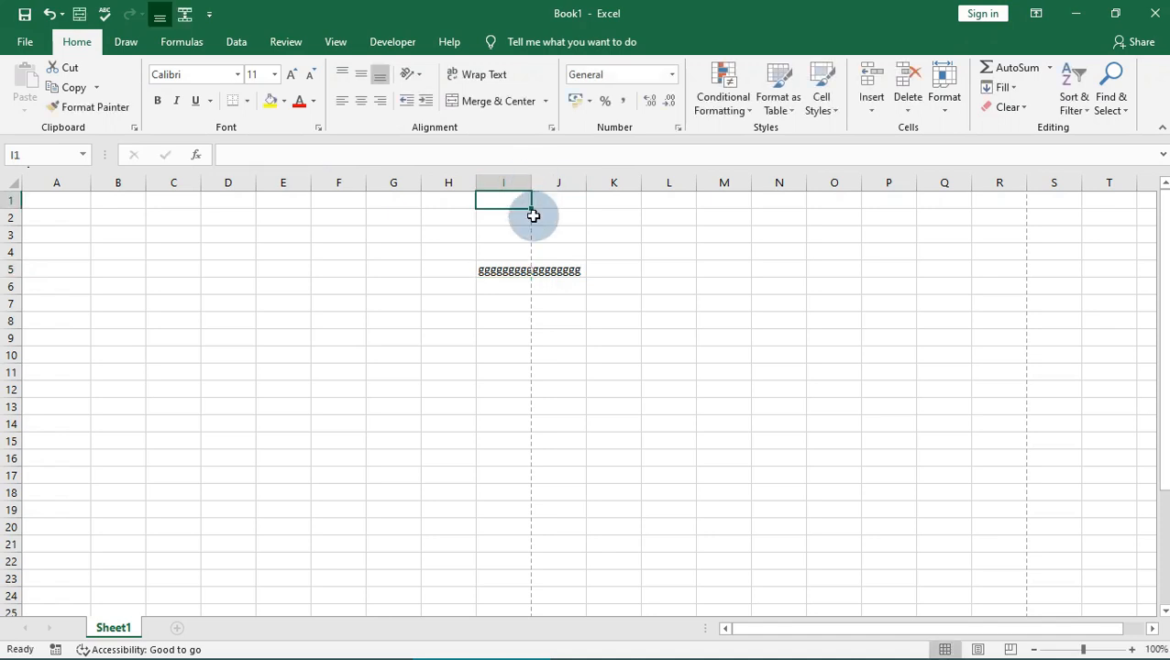
Autofit column I to the text in I5 and widen column H slightly.
click(515, 268)
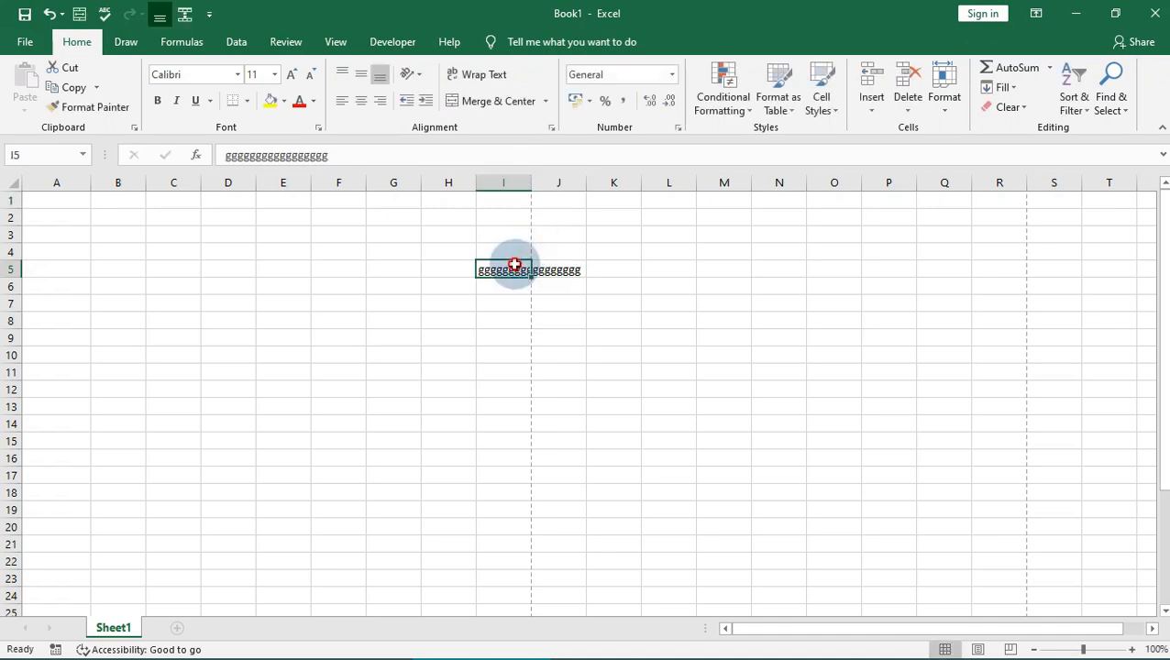
double_click(530, 183)
click(557, 238)
click(563, 273)
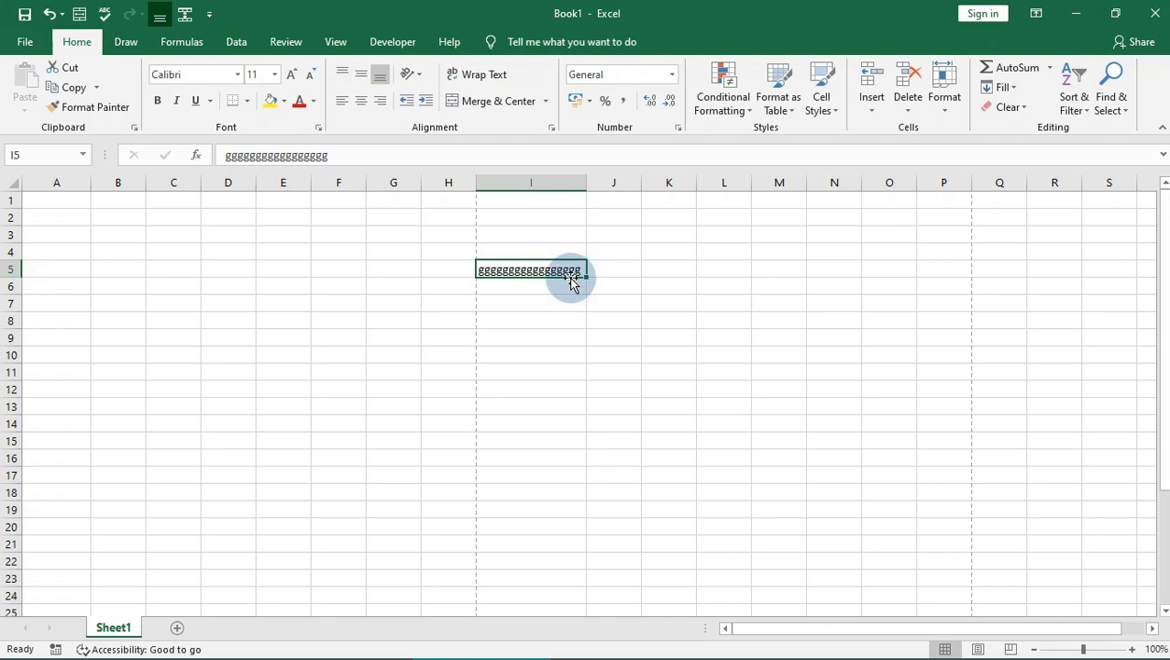
drag(477, 185, 504, 180)
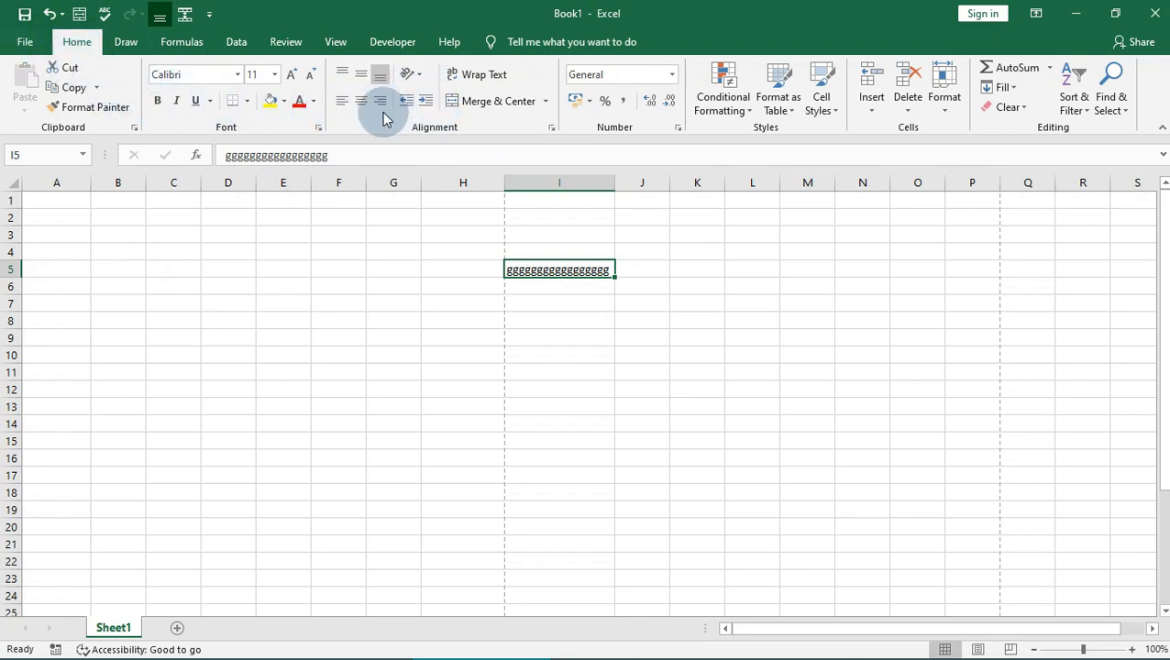
Wrap the text of I5 onto two lines, with row 5 set to a height of 29.25 and column I narrowed.
click(503, 80)
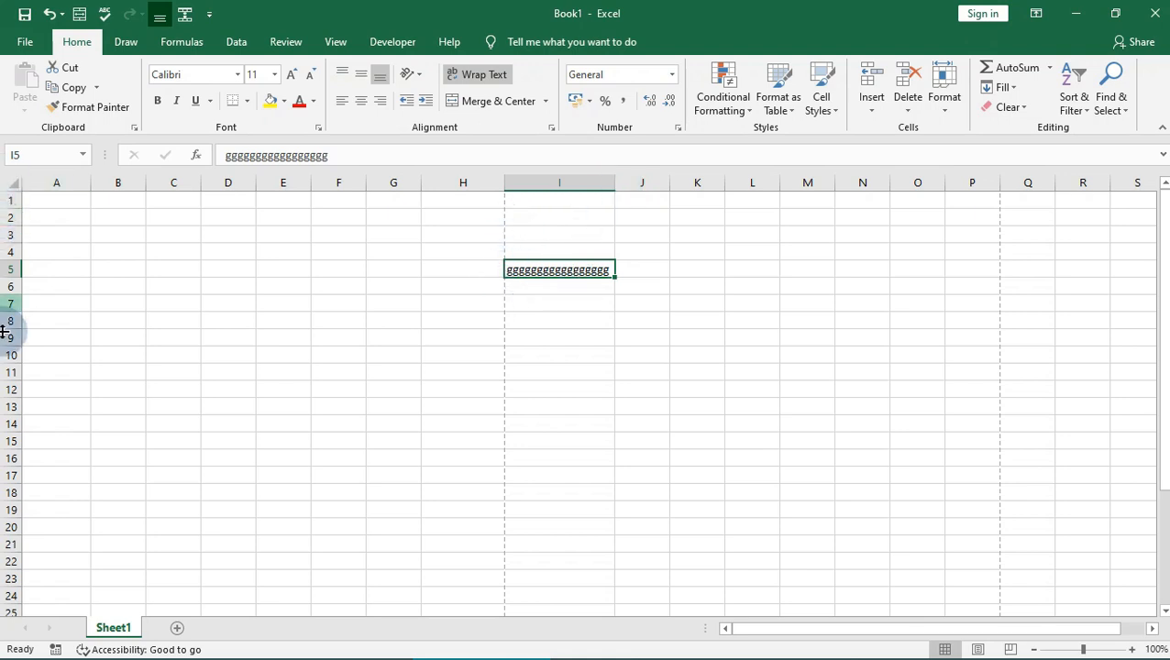
drag(7, 278, 11, 295)
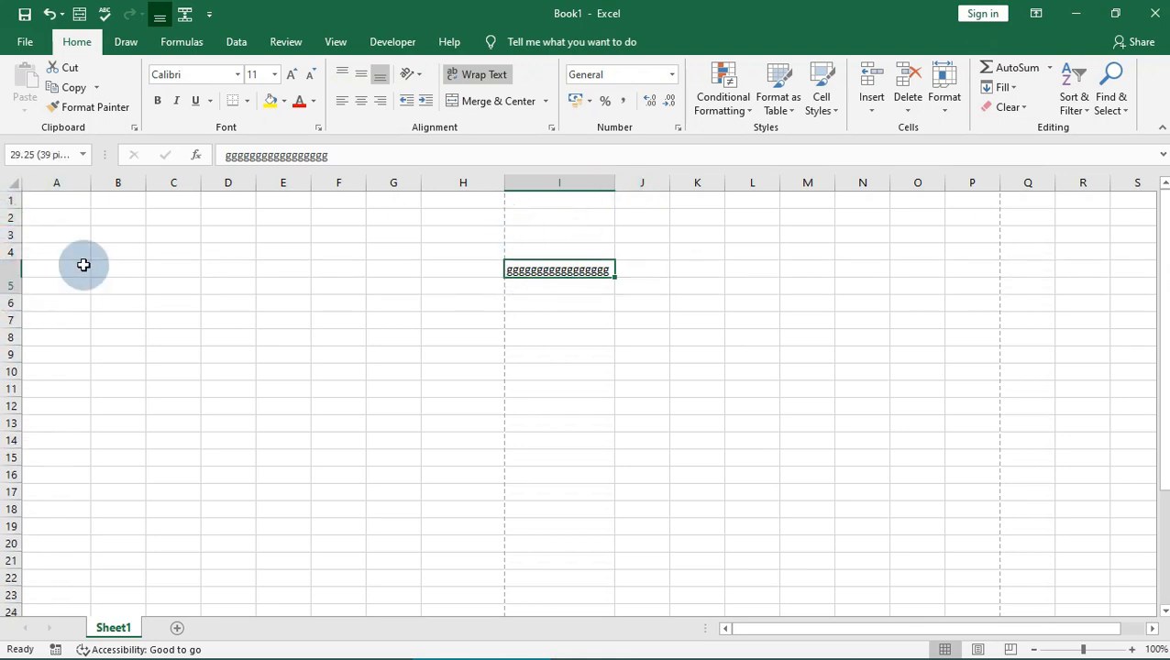
drag(613, 188, 575, 194)
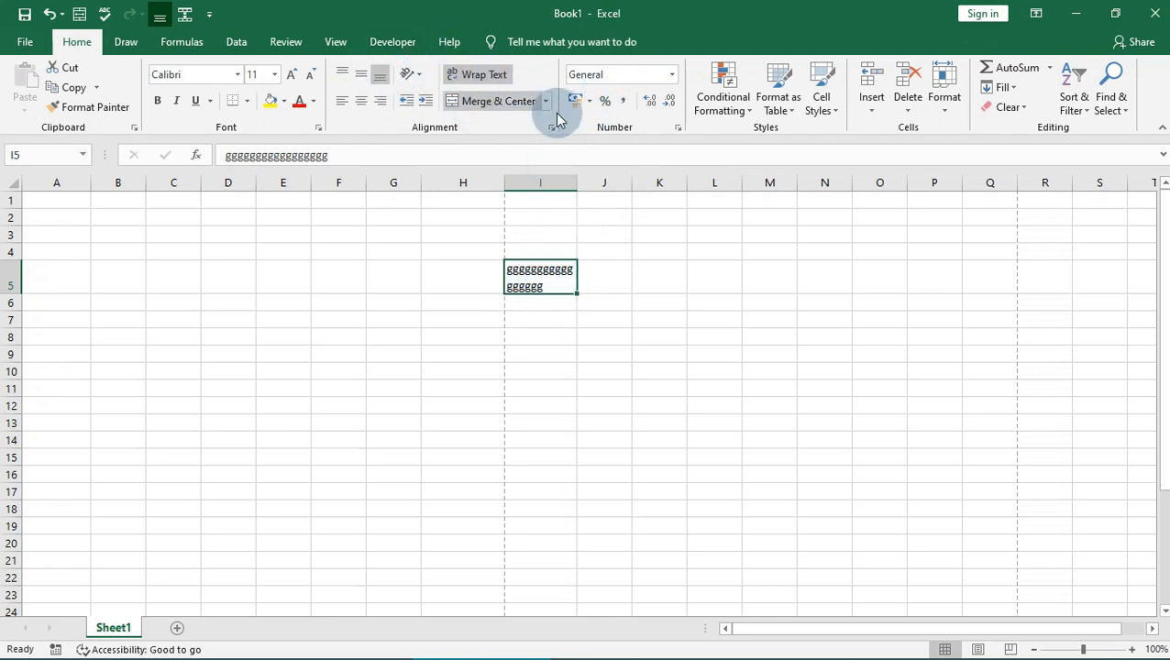
Center the text of I5 horizontally and try the vertical alignments, ending with Bottom Align.
click(360, 110)
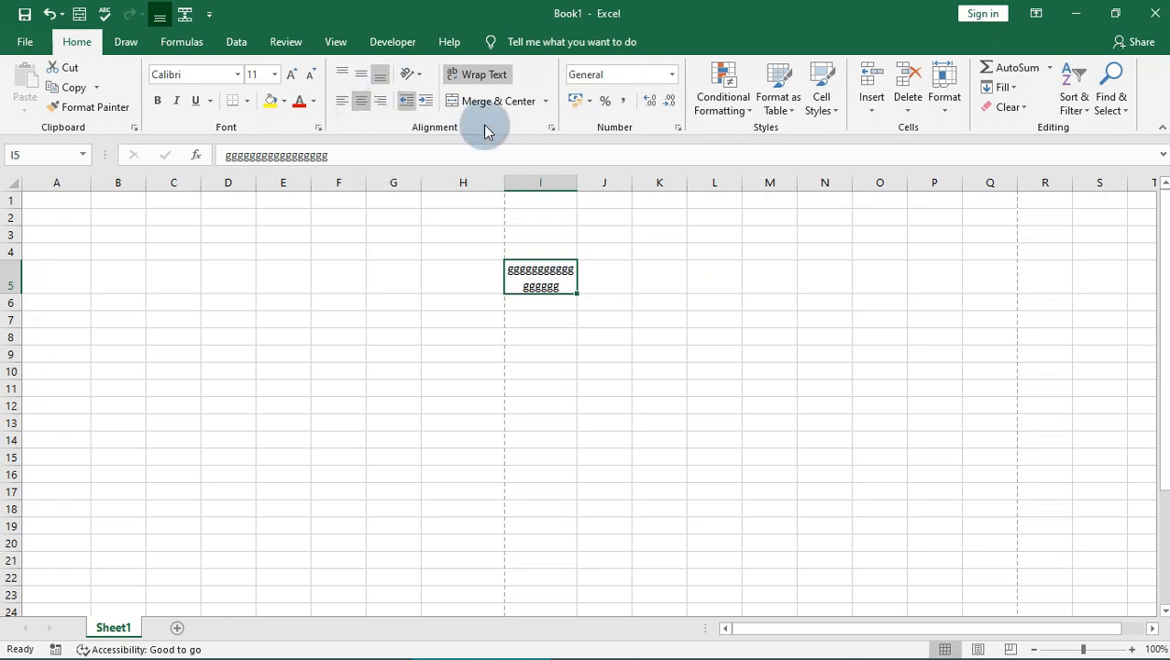
click(356, 78)
click(381, 79)
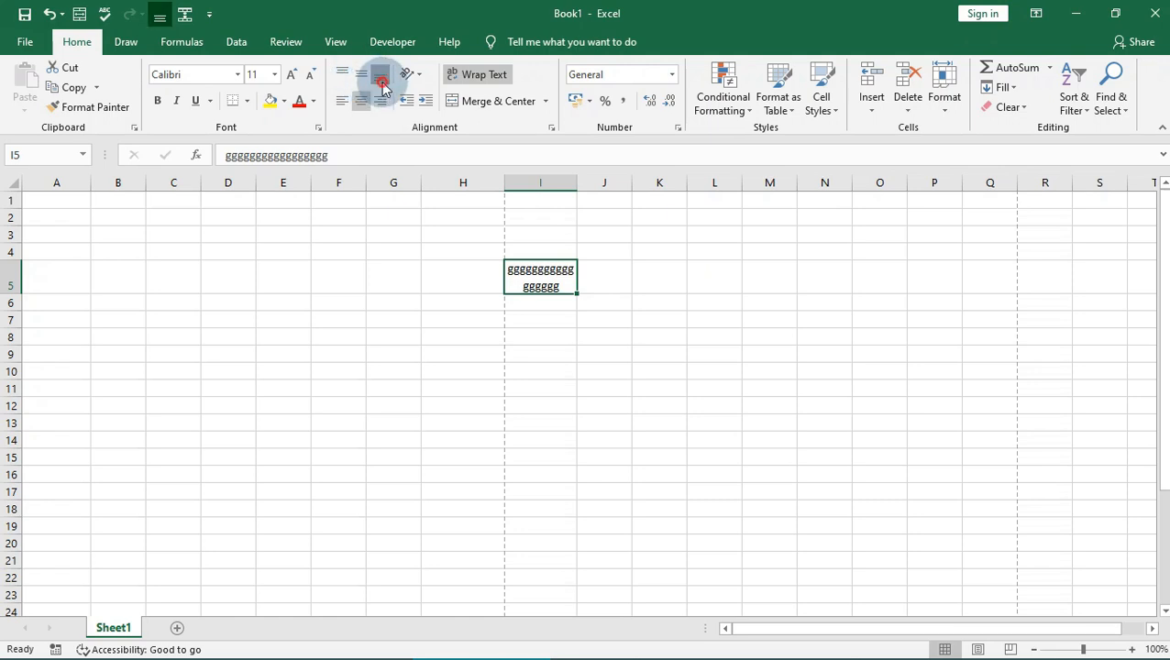
click(344, 77)
click(358, 78)
click(380, 77)
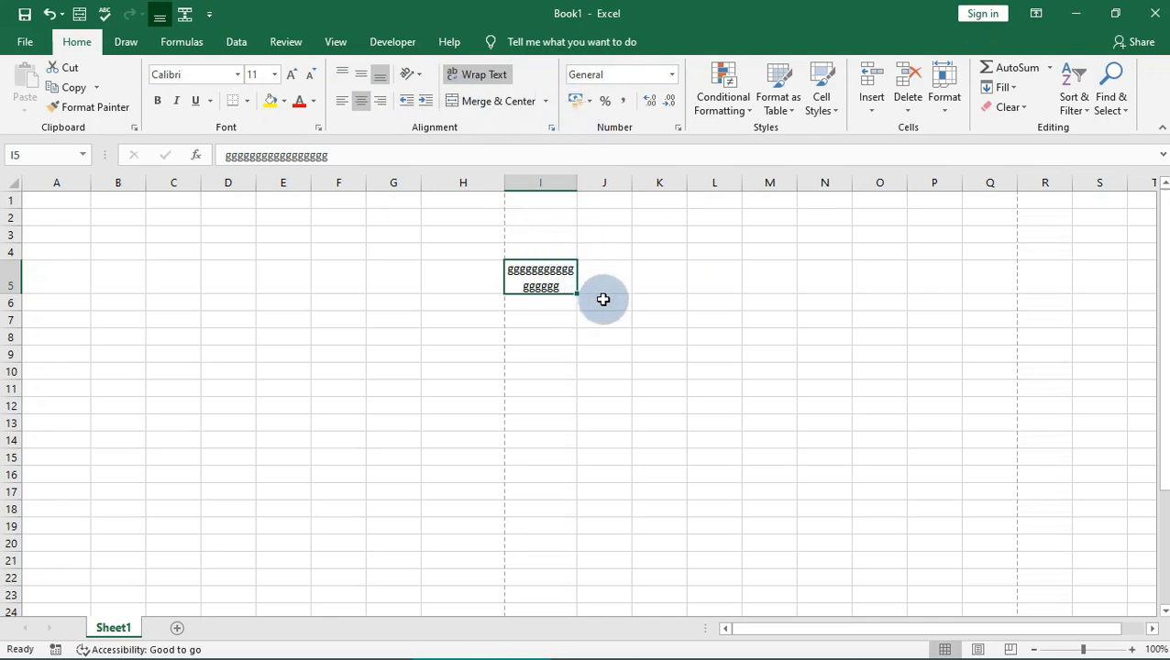
Enter the word "fish" in cell E7.
click(196, 248)
click(292, 314)
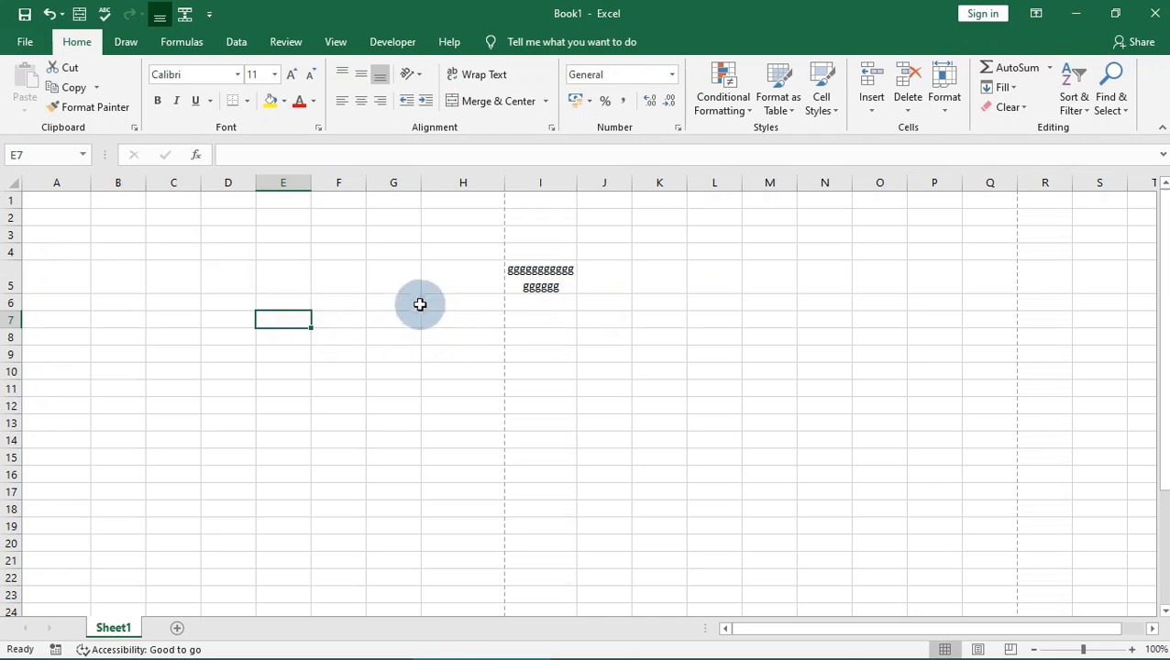
text(ish)
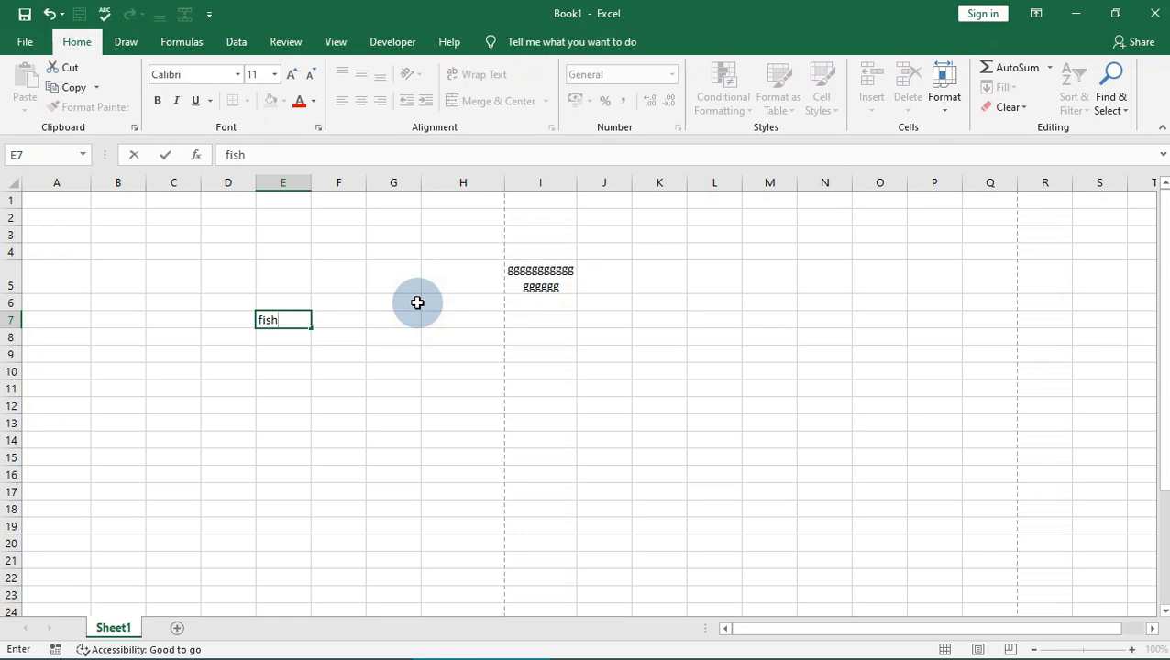
key(Return)
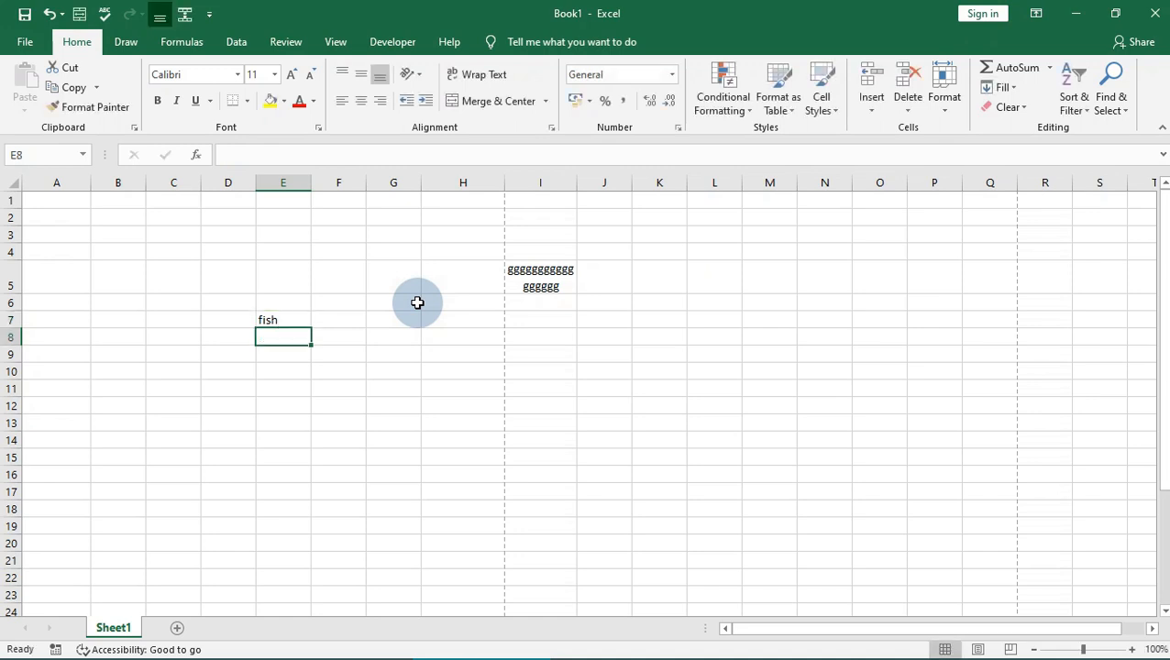
Move the active cell along row 8 from E8 to H8 and back to D8.
key(Right)
key(Right)
key(Right)
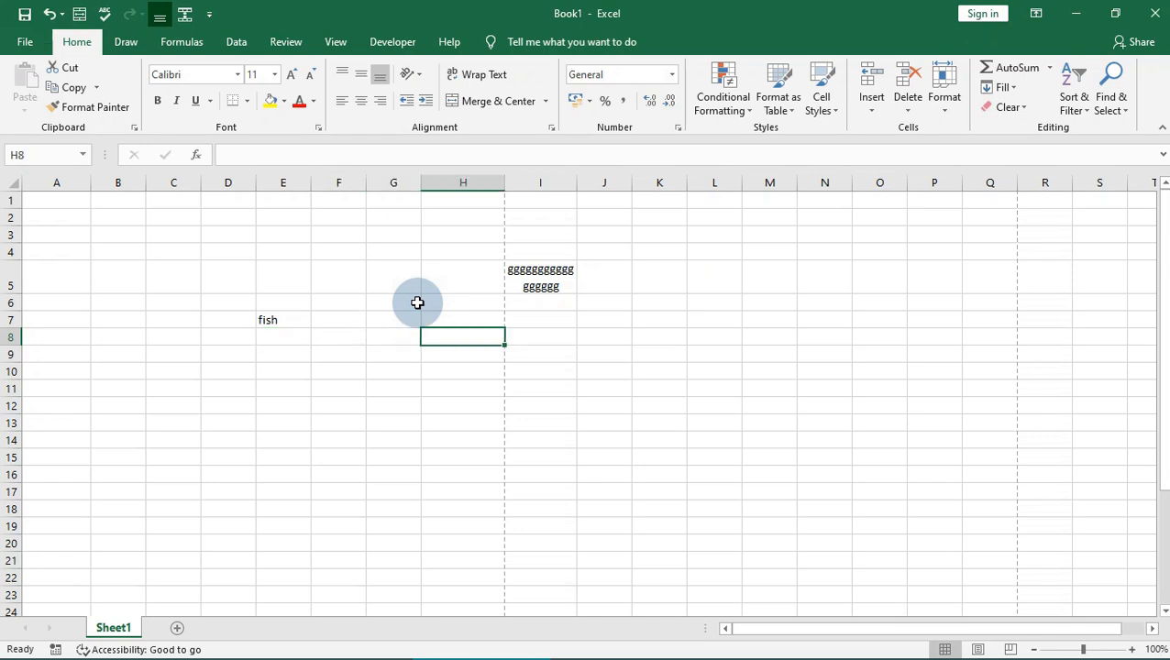
key(Left)
key(Left)
key(Left)
key(Left)
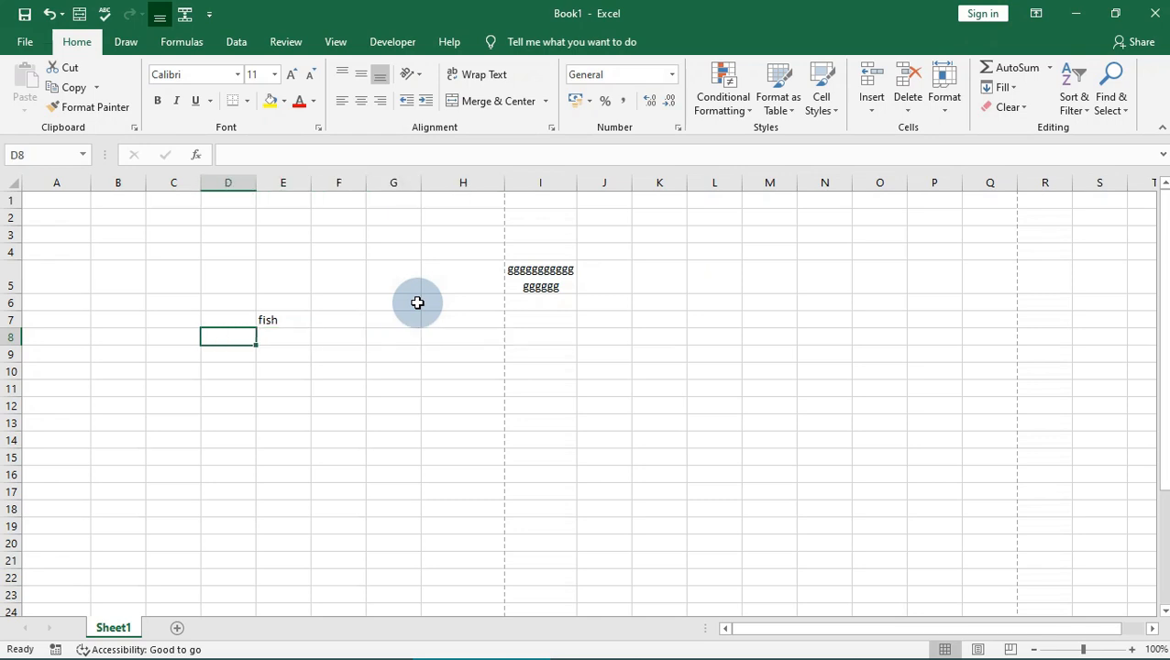
Select the range E7:E8, starting from the "fish" cell.
key(Up)
key(Right)
key(shift+Down)
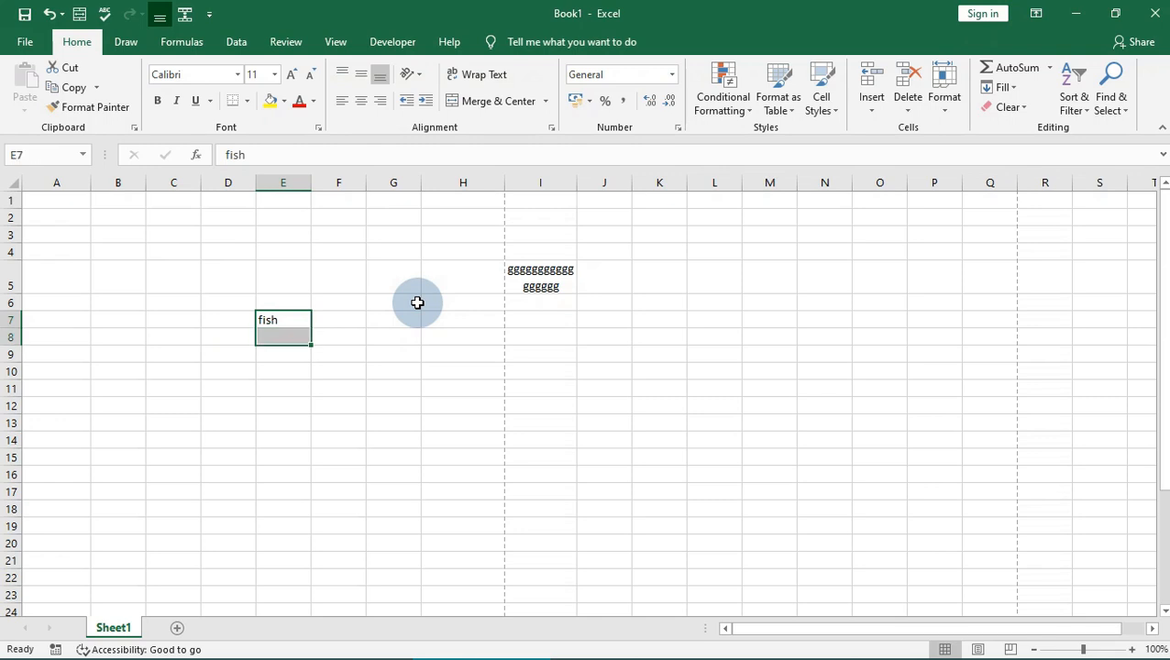
Select only the "fish" cell and move the active cell up column E from there.
click(304, 321)
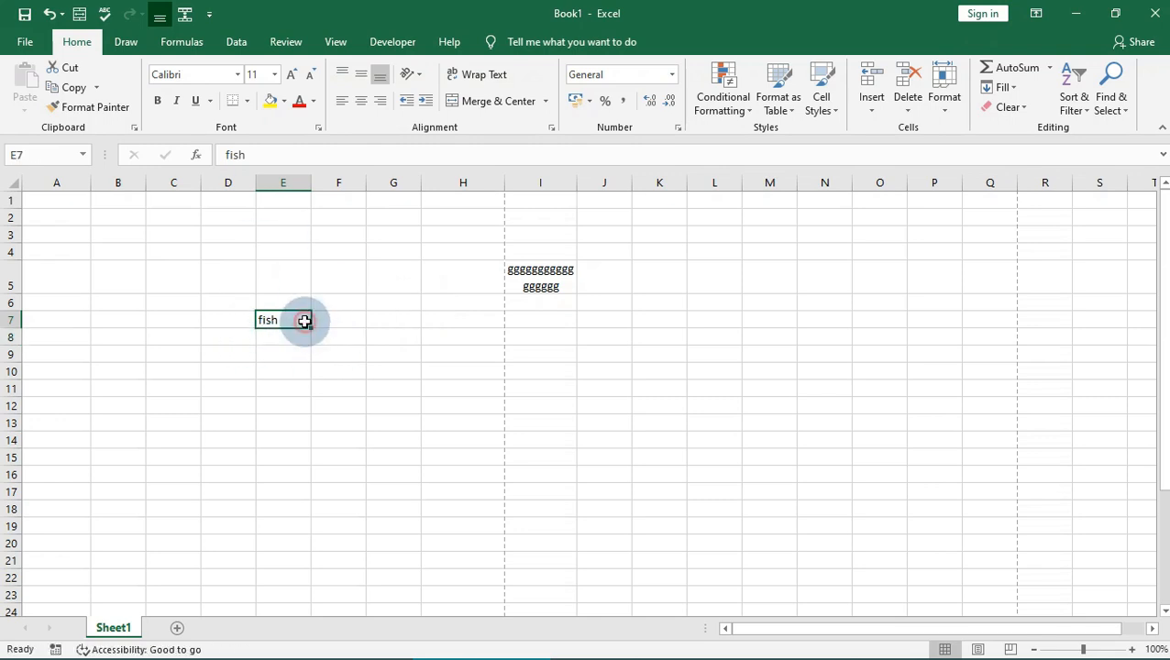
key(Up)
key(Up)
key(Up)
key(Up)
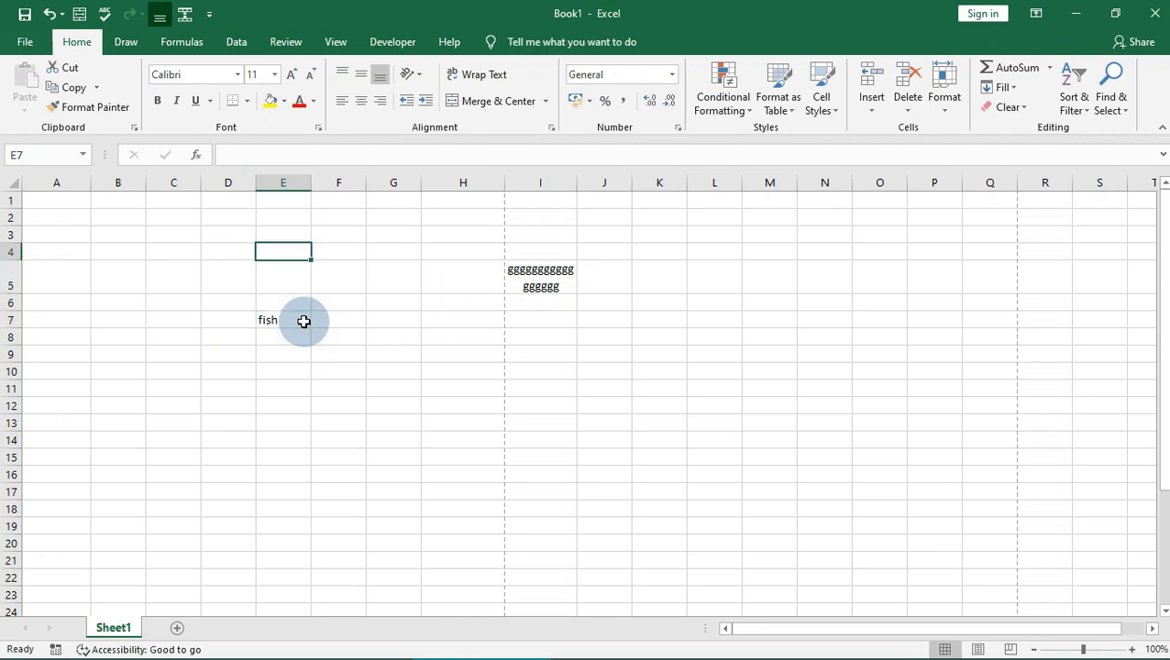
Move the active cell down column E from E4 past the "fish" cell to E10 and back up to E9.
key(Down)
key(Down)
key(Down)
key(Down)
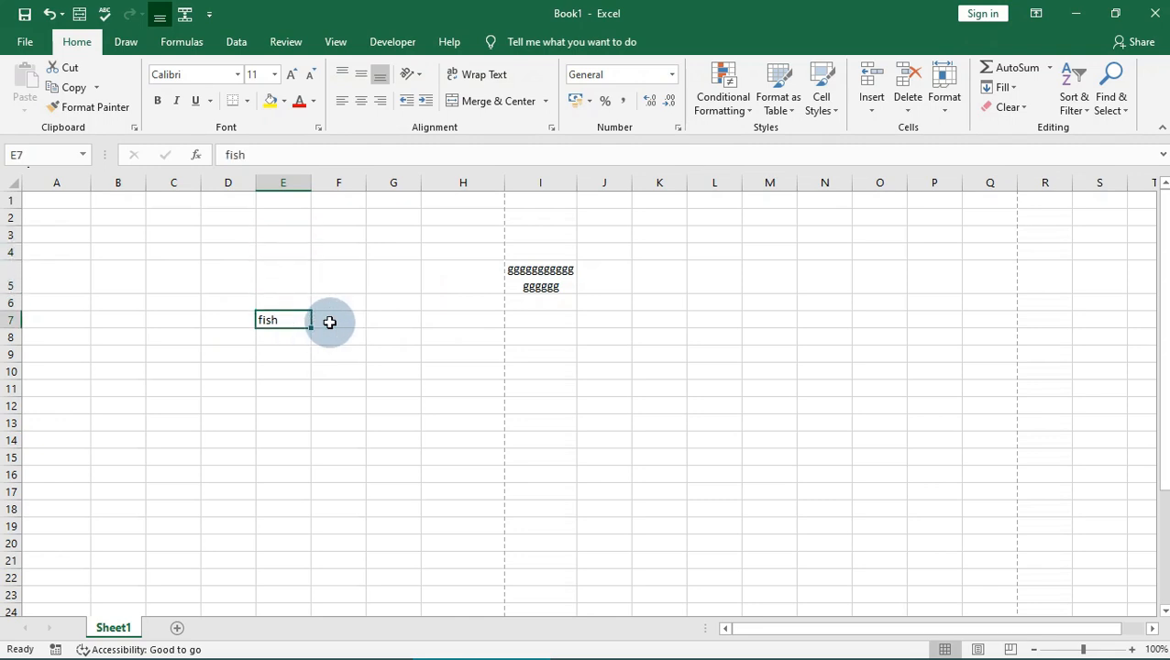
key(Down)
key(Down)
key(Down)
key(Up)
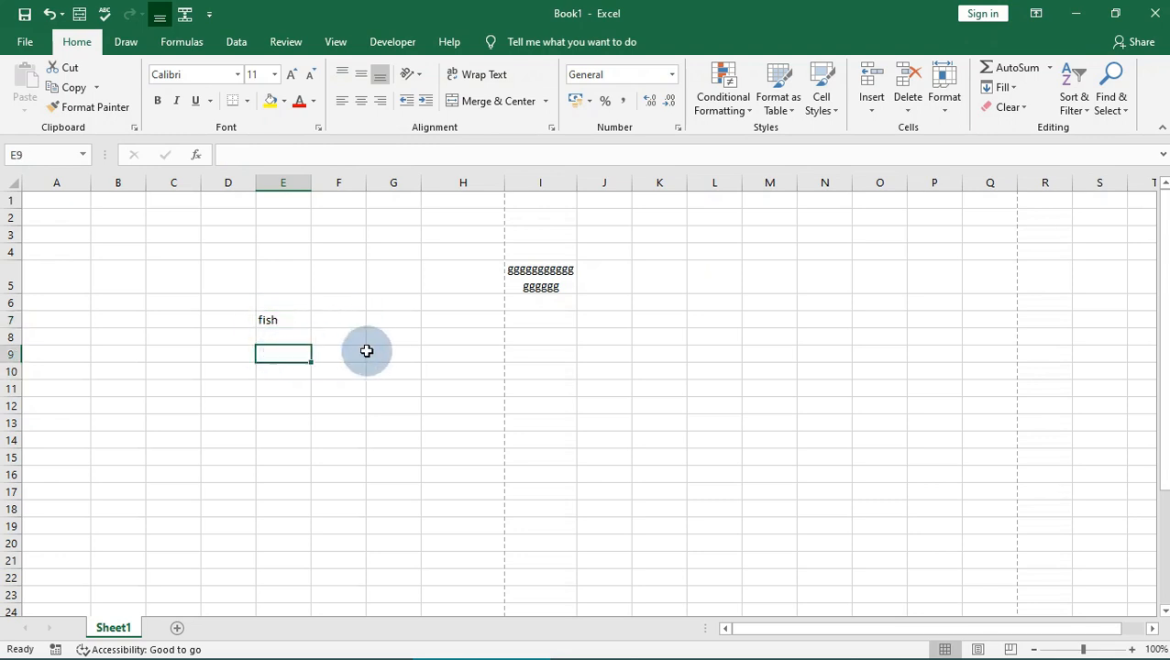
Select E8 and the "fish" cell, and move the active cell down column E from E7 to E11.
click(290, 338)
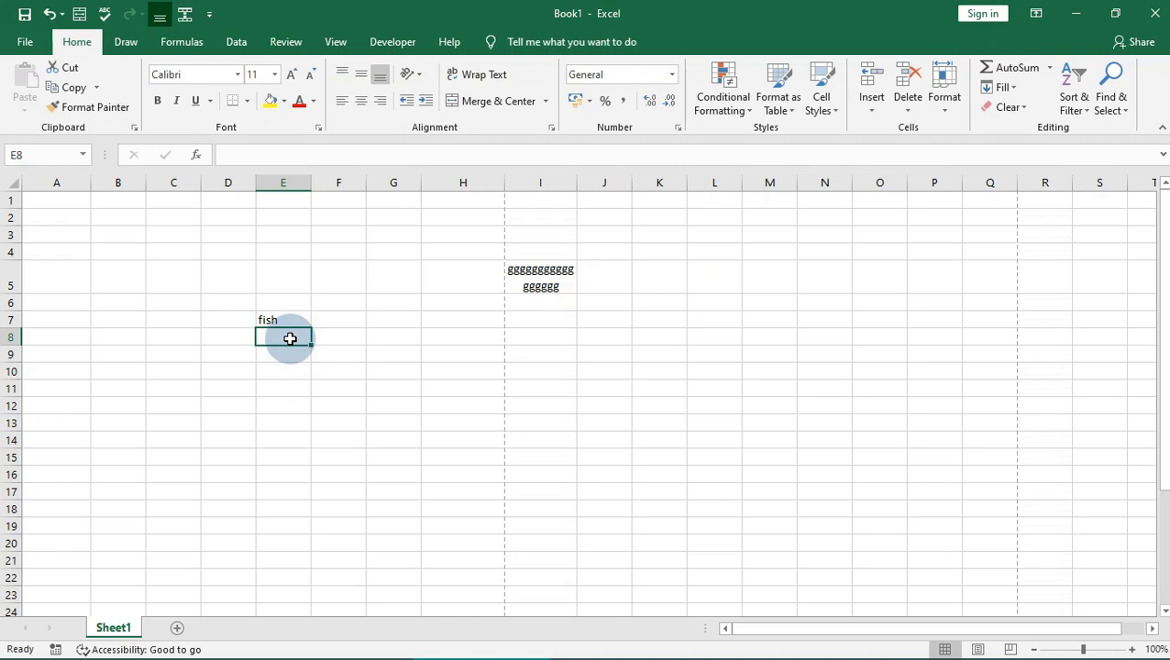
click(298, 320)
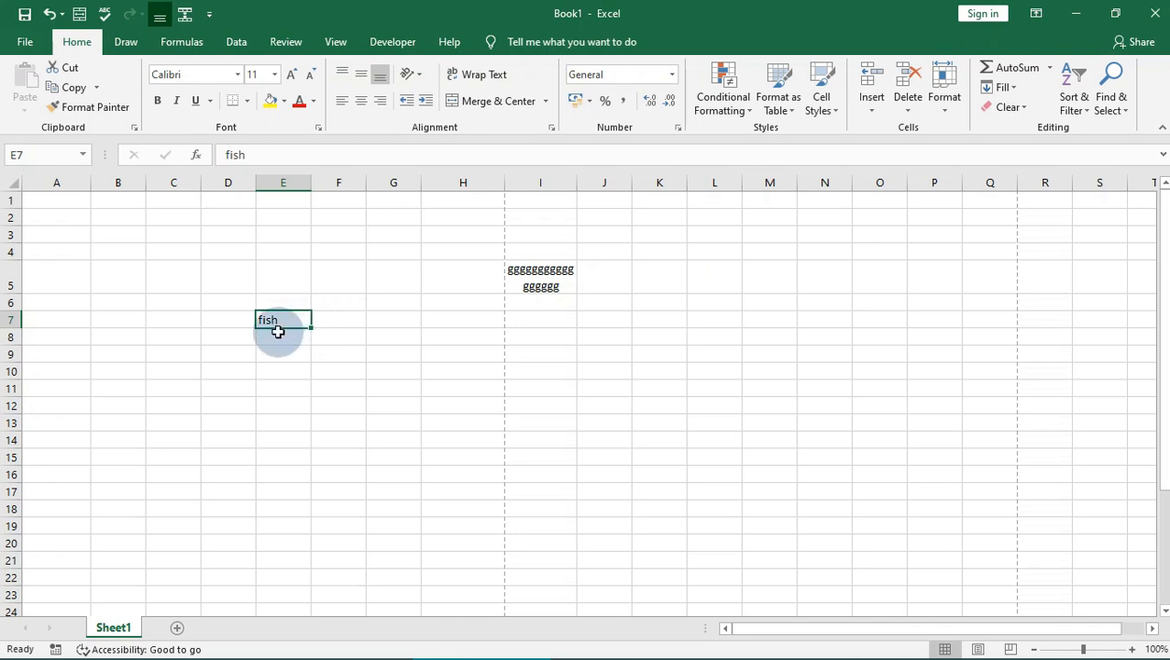
key(Down)
key(Down)
key(Down)
key(Down)
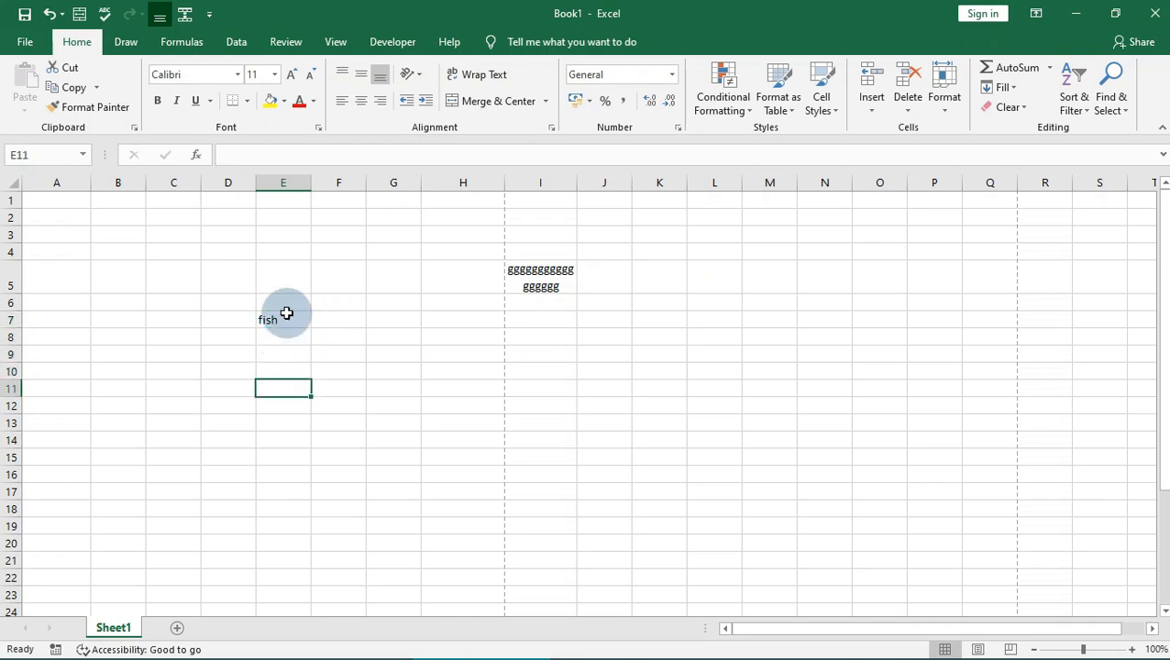
Select the "fish" cell and set the move-selection direction after Enter to Right in the advanced editing options.
click(278, 321)
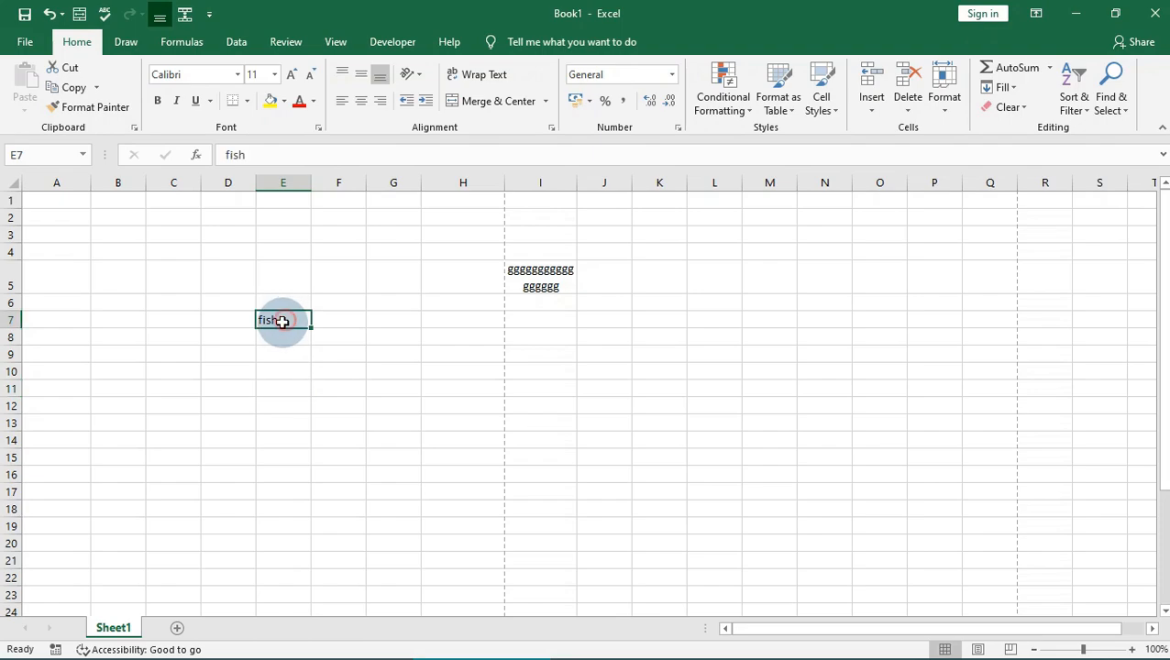
click(25, 41)
click(77, 646)
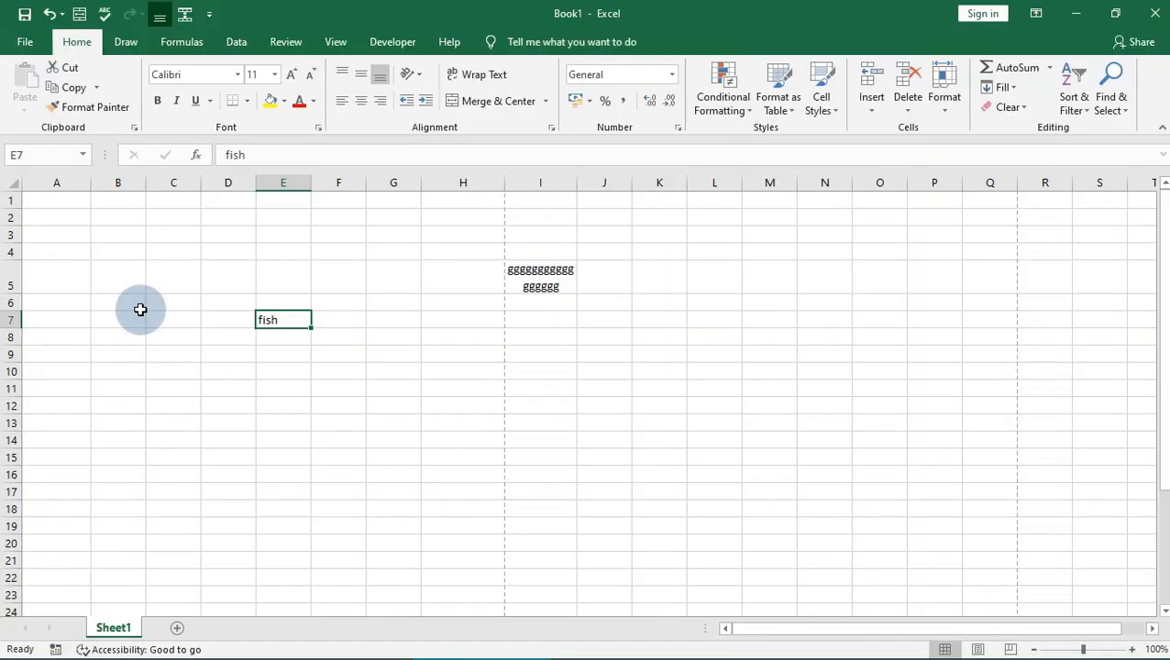
click(292, 246)
scroll(500, 293, down, 3)
scroll(486, 307, up, 3)
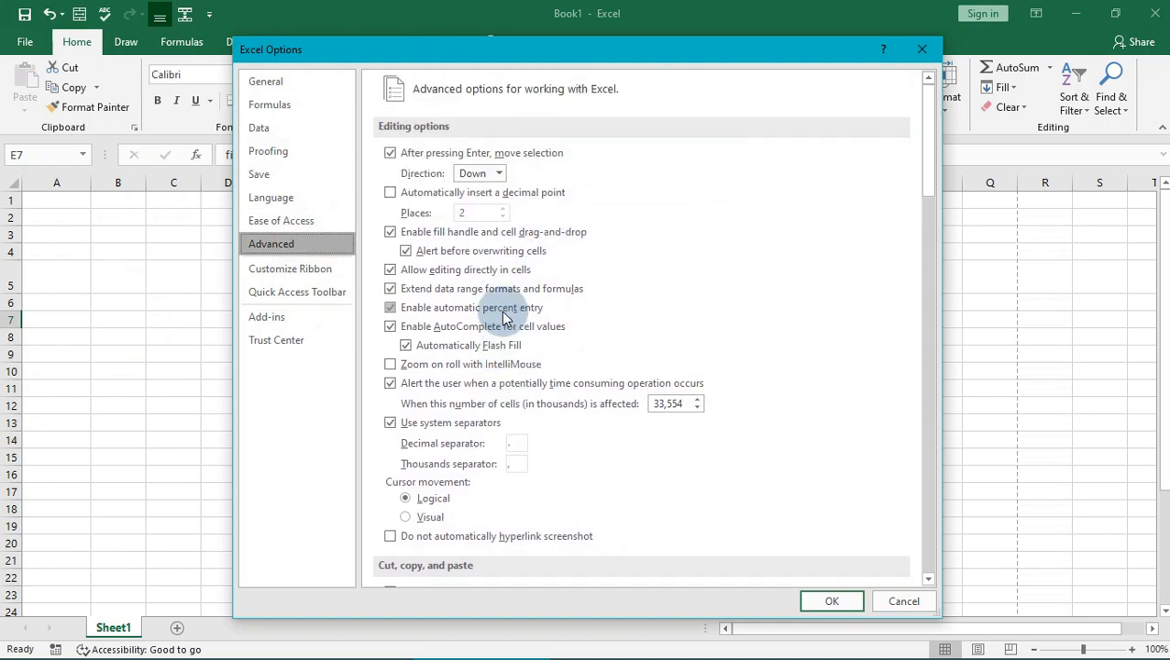
click(500, 174)
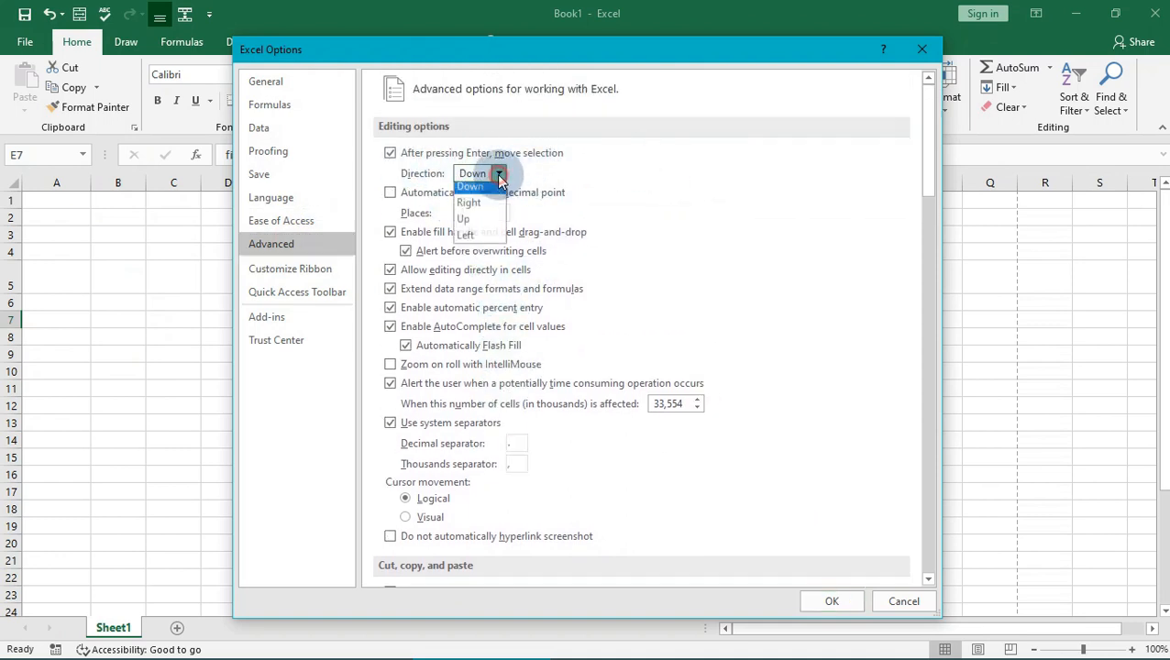
click(488, 208)
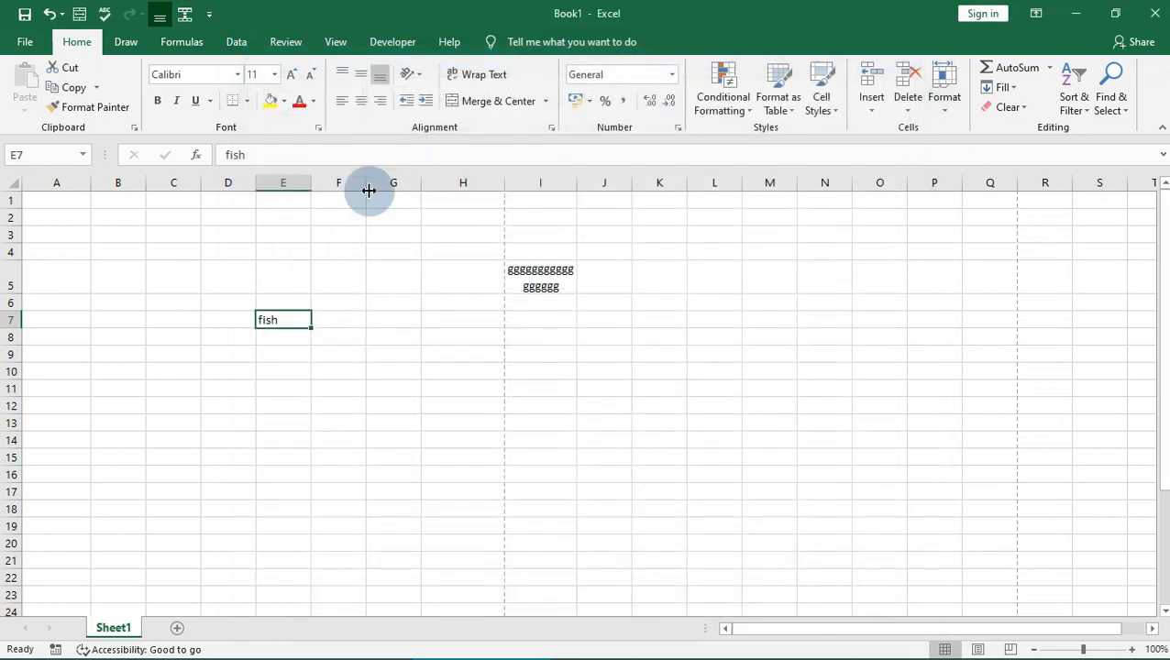
Move the active cell along row 7 from the "fish" cell in E7 to J7.
key(Right)
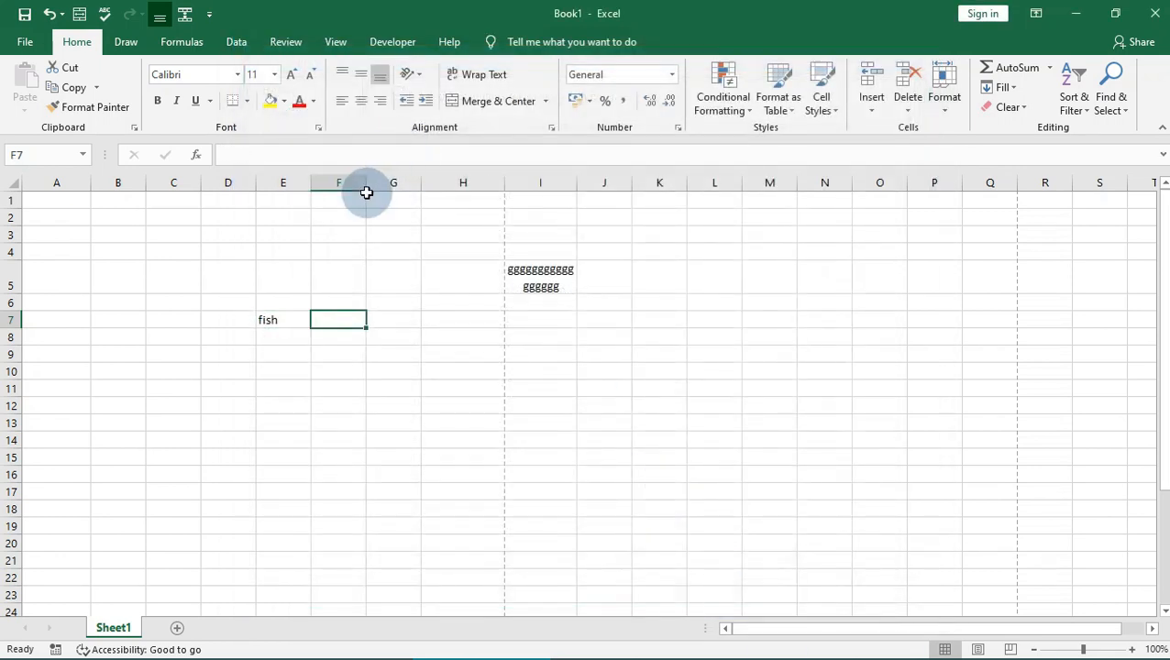
key(Right)
key(Right)
key(Right)
key(Right)
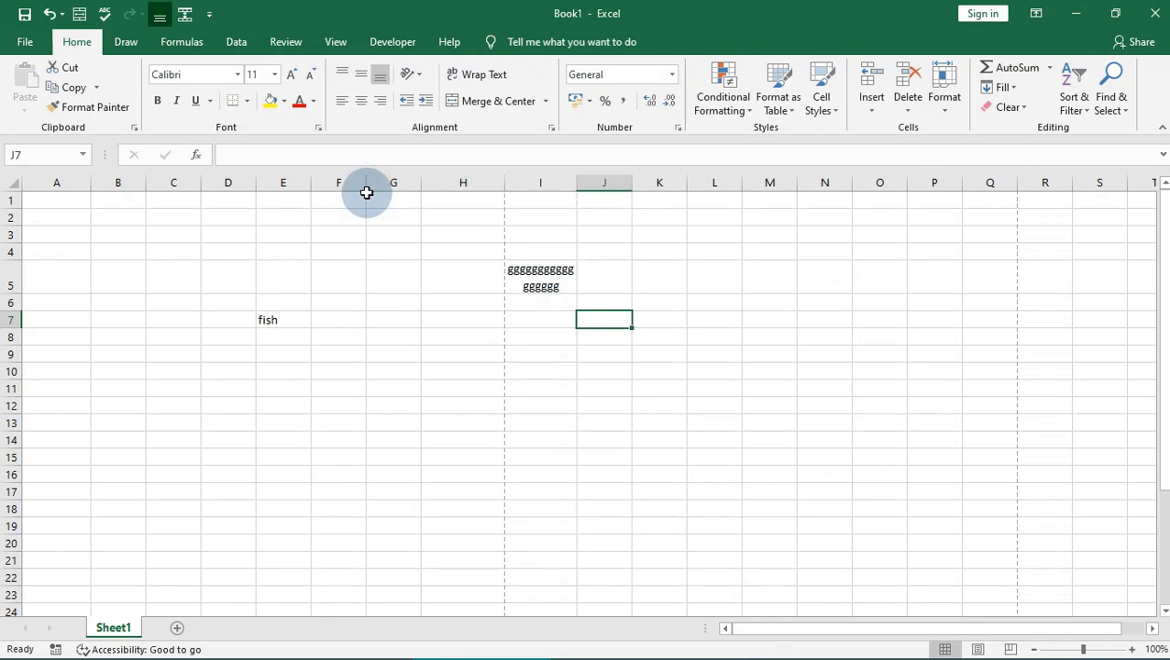
Reselect the "fish" cell and set the move-selection direction after Enter back to Down in the advanced editing options.
click(282, 319)
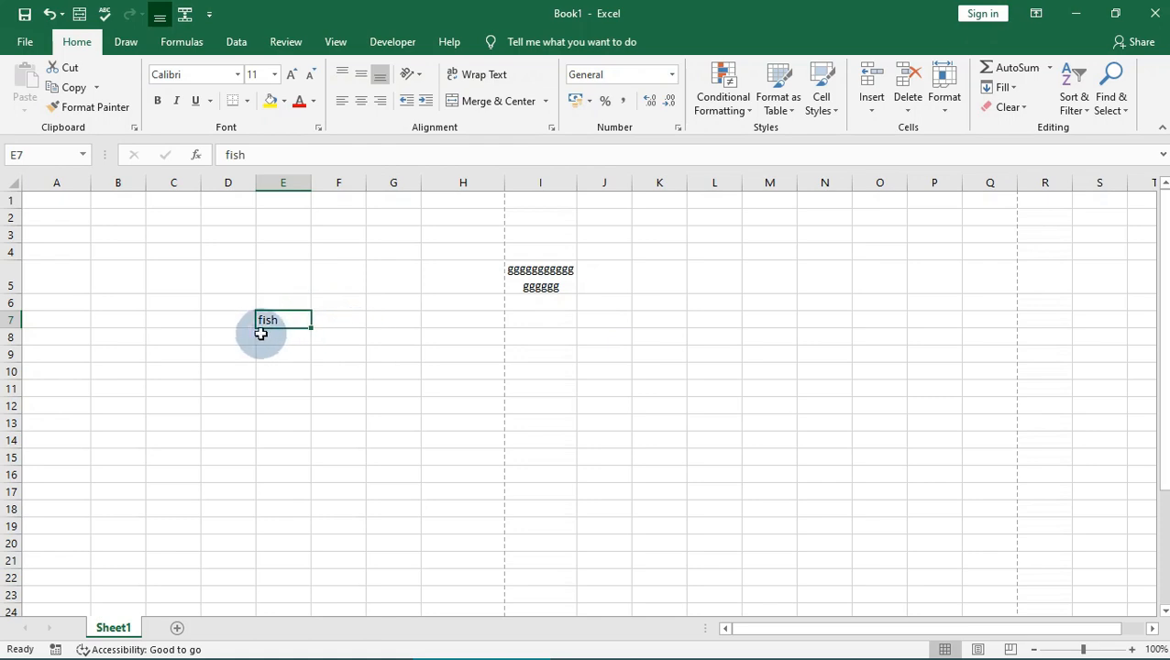
click(25, 41)
click(44, 629)
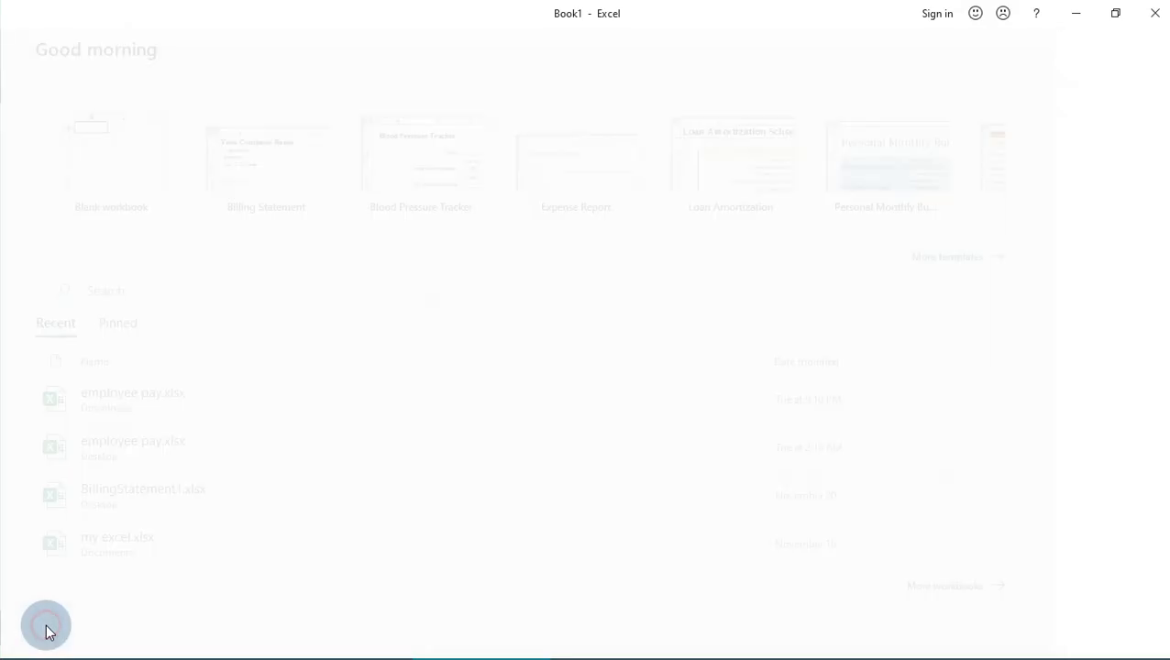
click(306, 250)
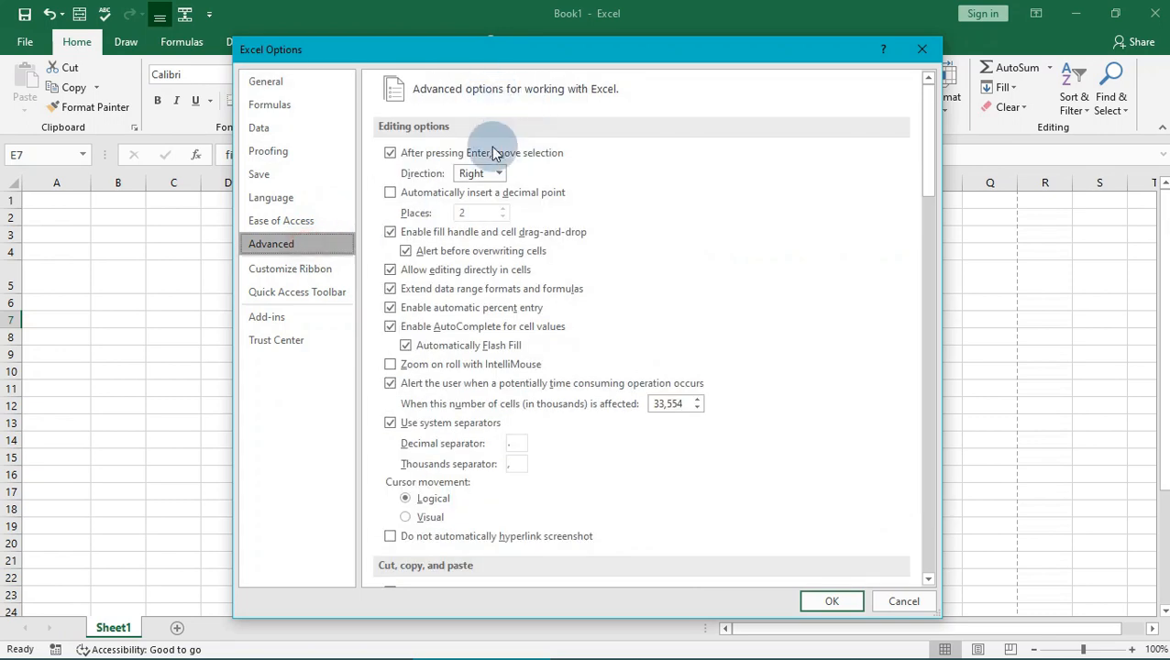
click(486, 174)
click(477, 193)
click(826, 602)
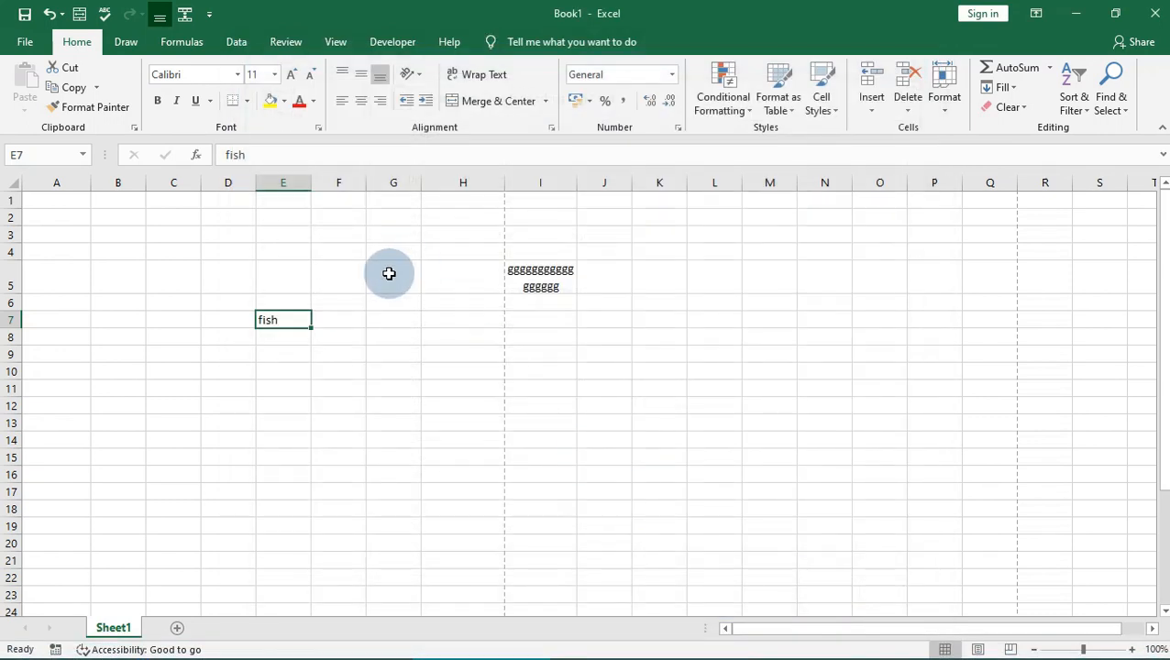
Select individual cells around the sheet one at a time, including J3, G12 and G3, ending on E2.
click(454, 304)
click(596, 273)
click(629, 234)
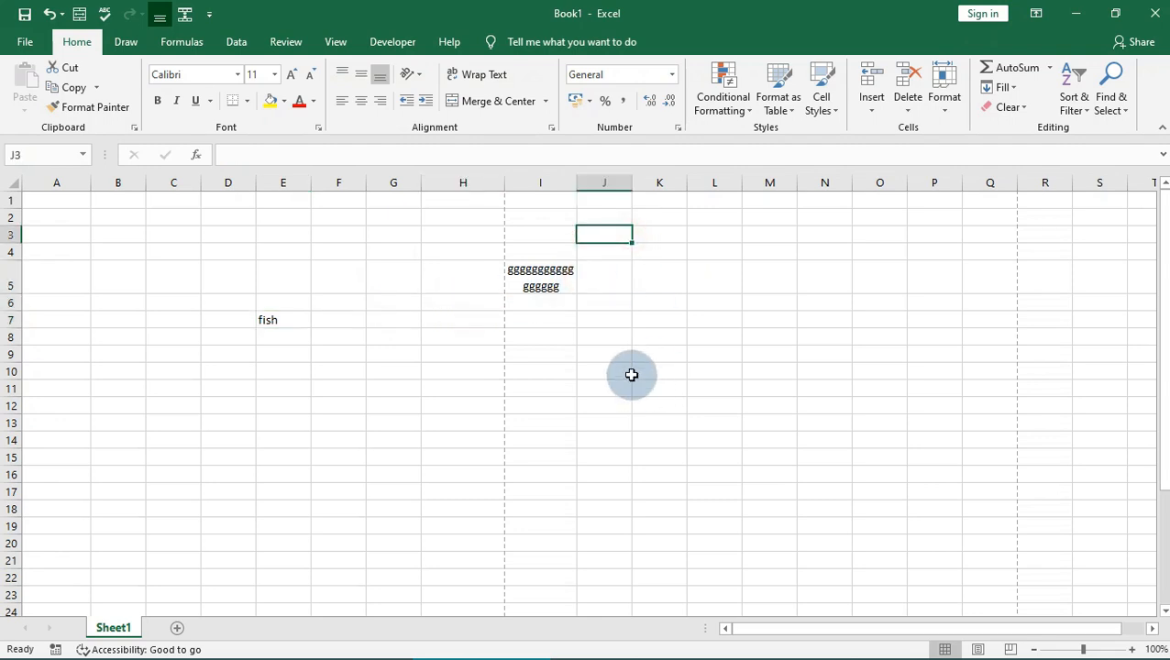
click(379, 300)
click(397, 336)
click(397, 405)
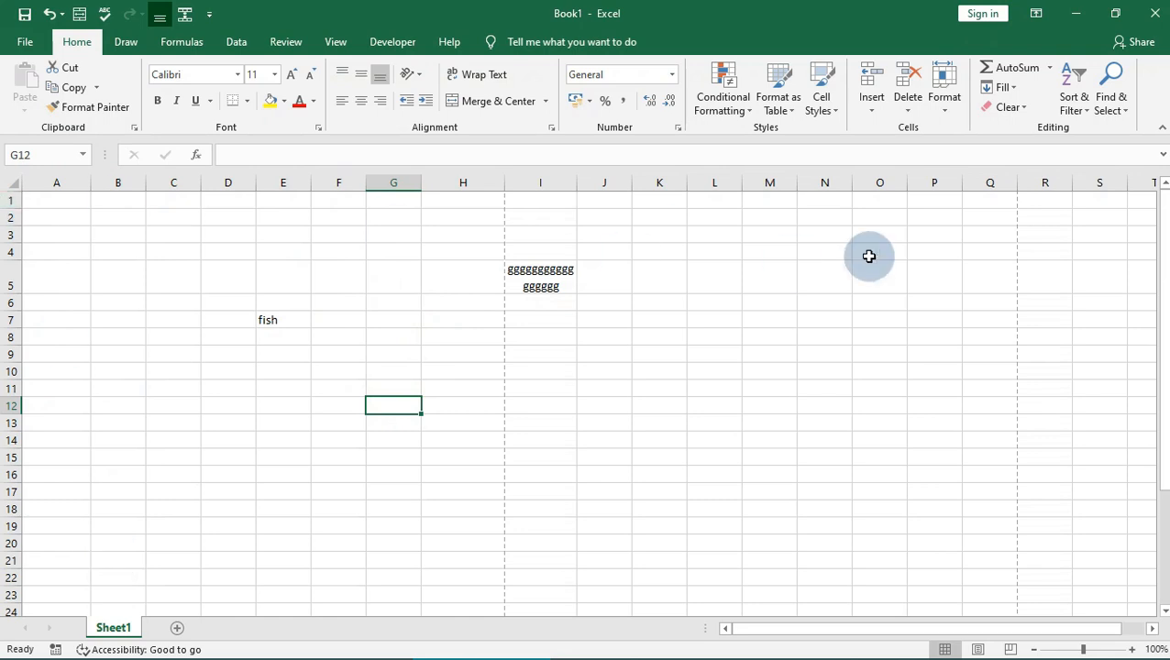
click(407, 231)
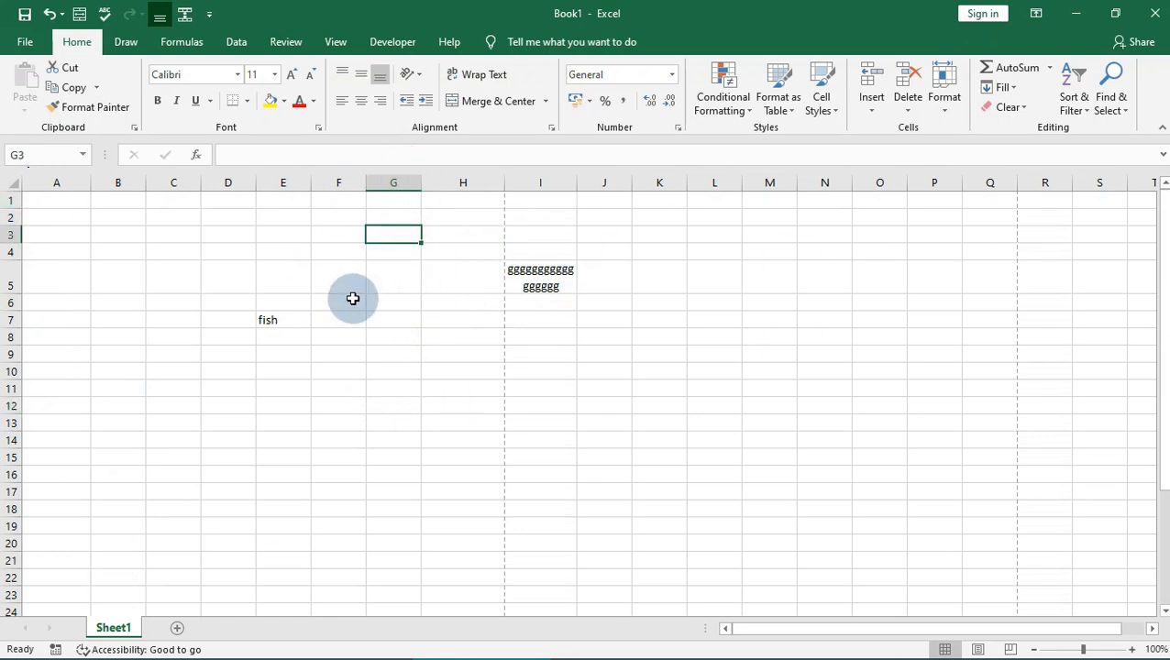
click(353, 298)
click(425, 366)
click(369, 235)
click(768, 336)
click(428, 365)
click(393, 287)
click(279, 213)
Set the gridline color of Sheet1 to dark blue in the advanced worksheet display options.
click(25, 43)
click(83, 631)
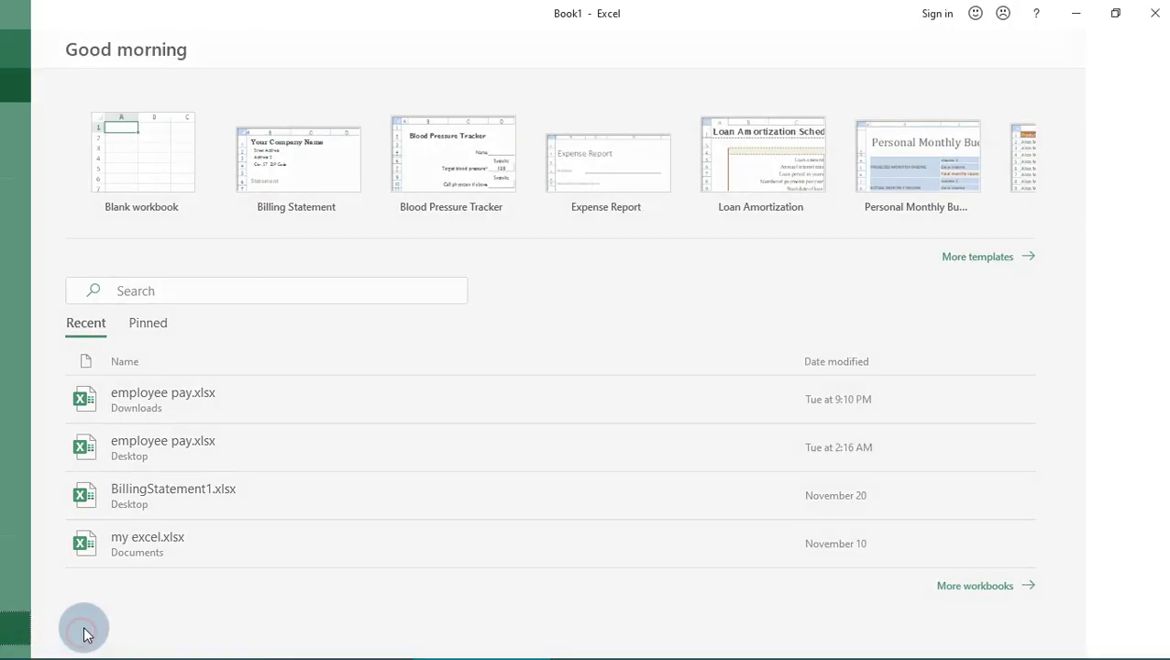
click(302, 244)
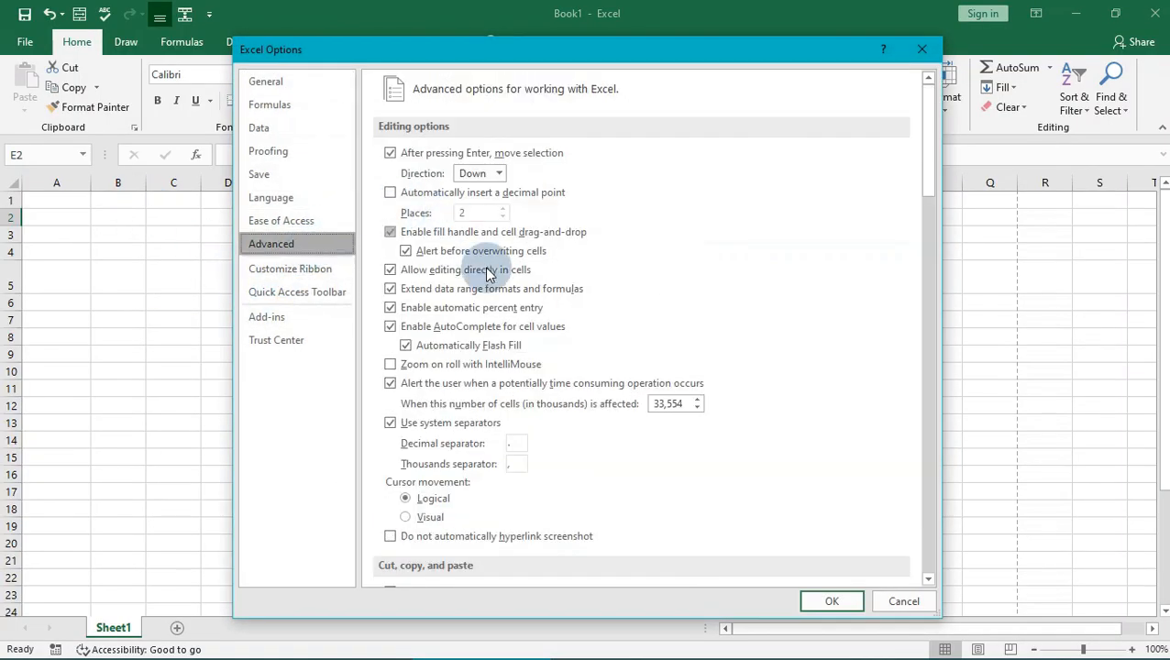
scroll(482, 262, down, 20)
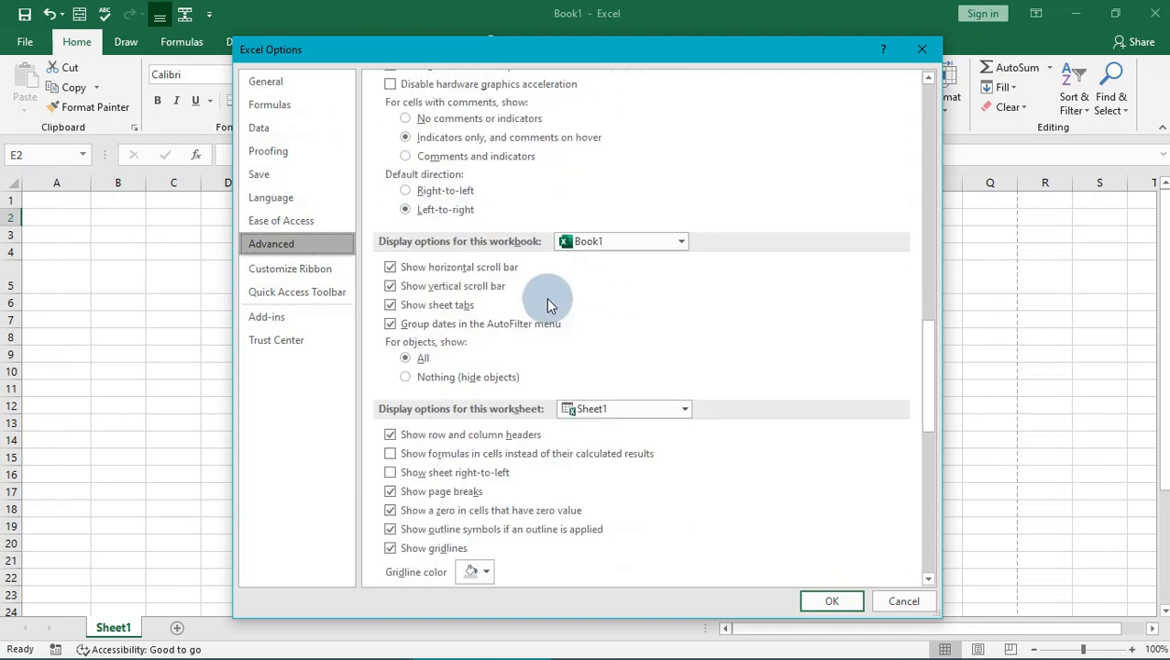
scroll(546, 310, down, 5)
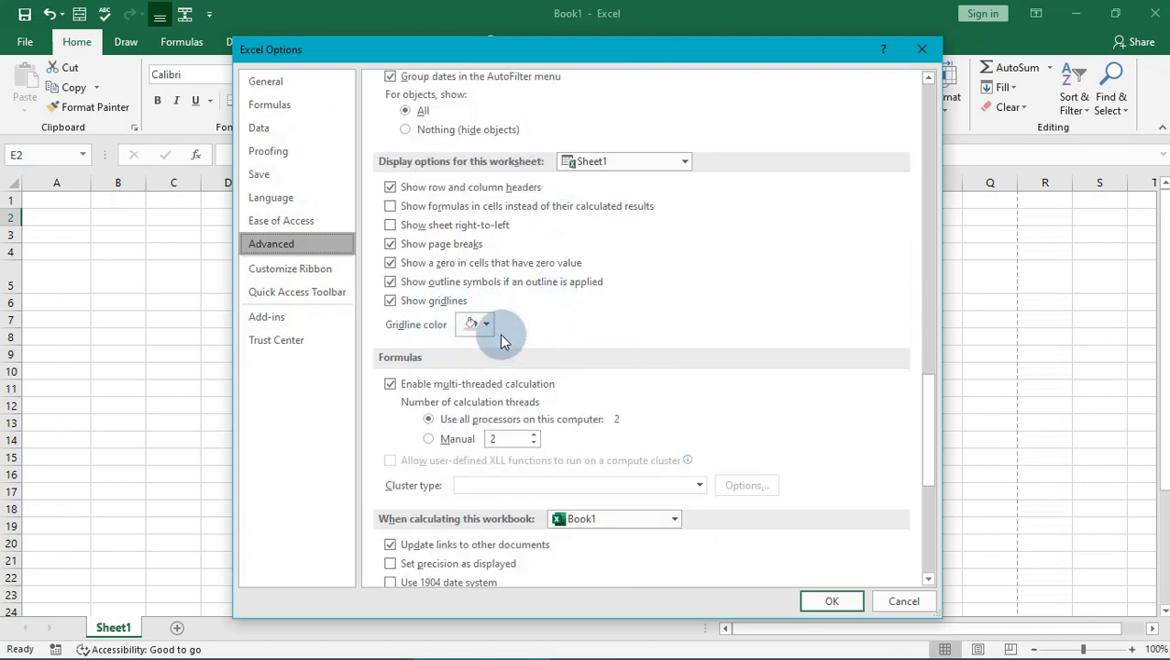
click(480, 325)
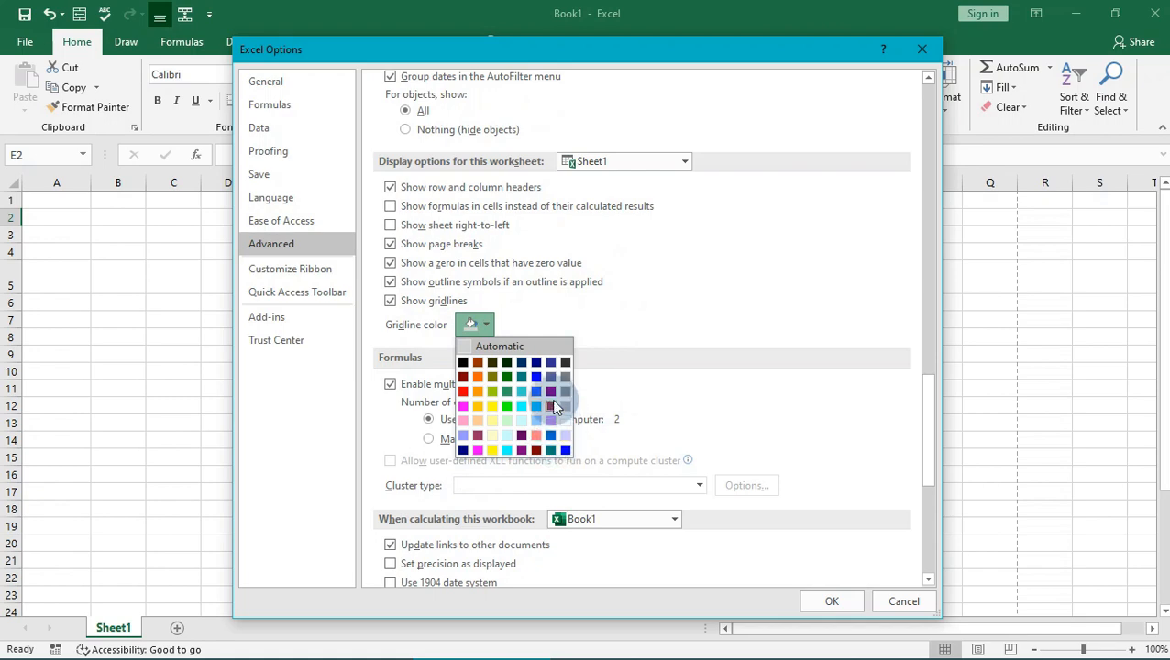
click(536, 363)
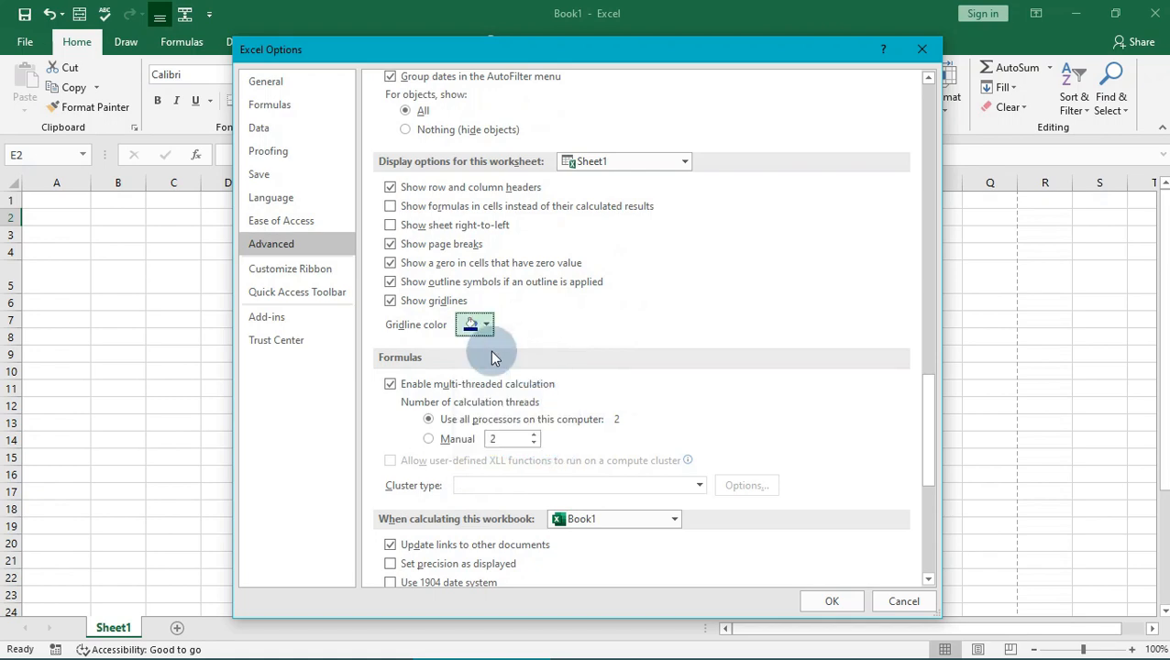
click(837, 602)
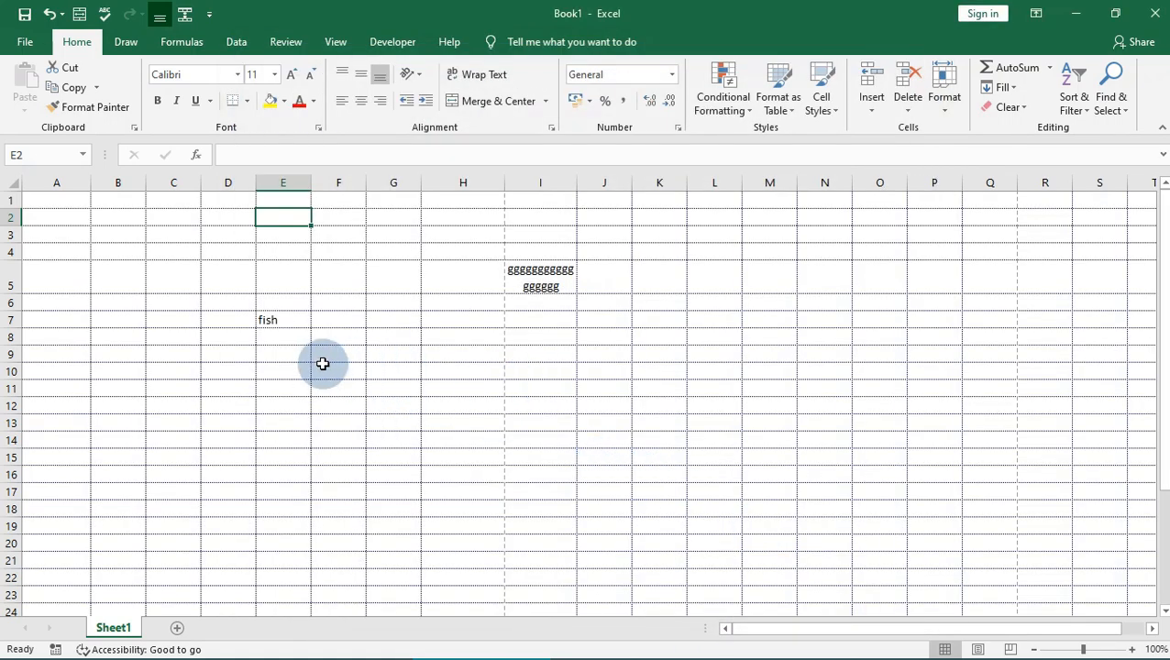
Reset the gridline color of Sheet1 to Automatic in the advanced worksheet display options.
click(35, 43)
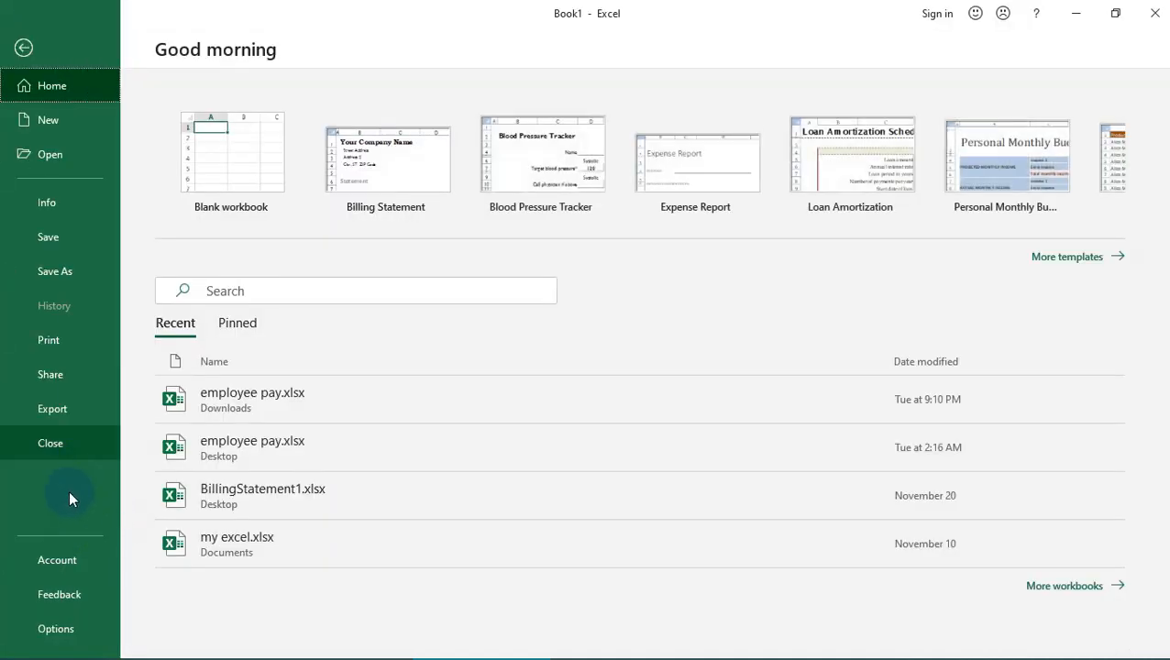
key(Escape)
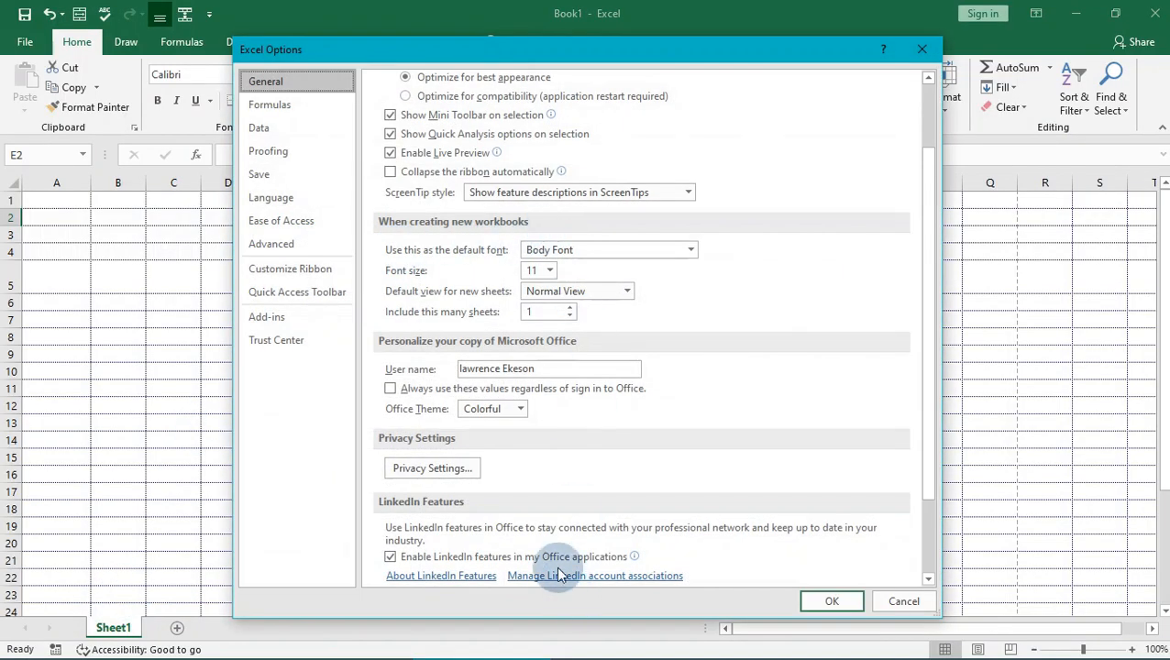
click(266, 244)
scroll(512, 361, down, 15)
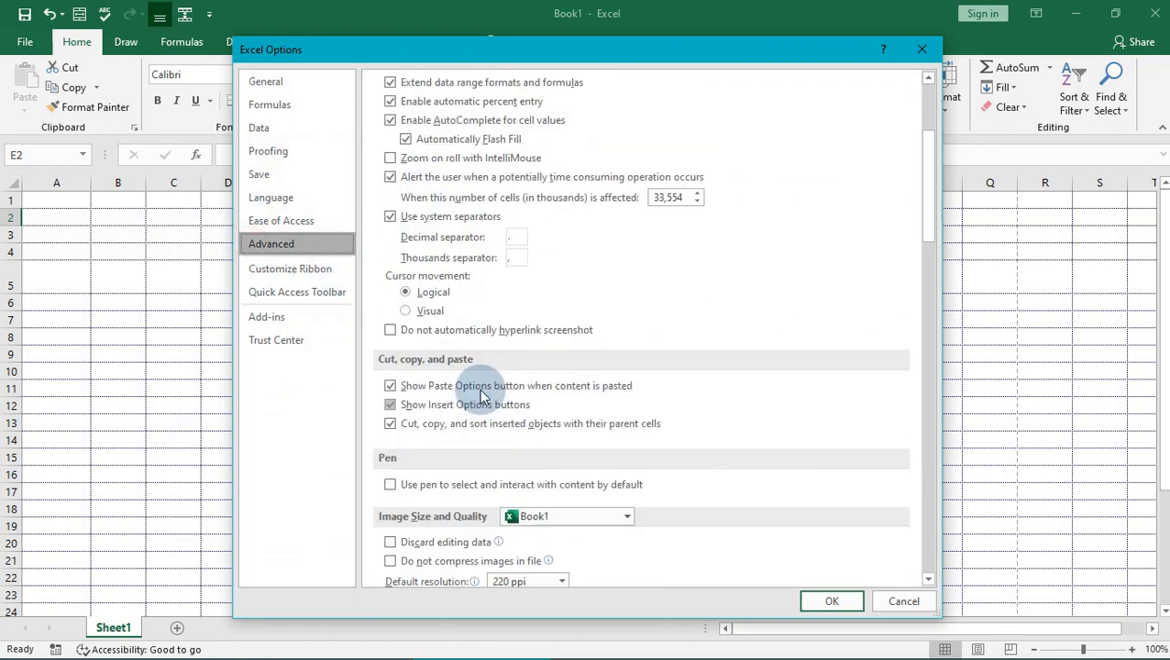
scroll(542, 327, down, 10)
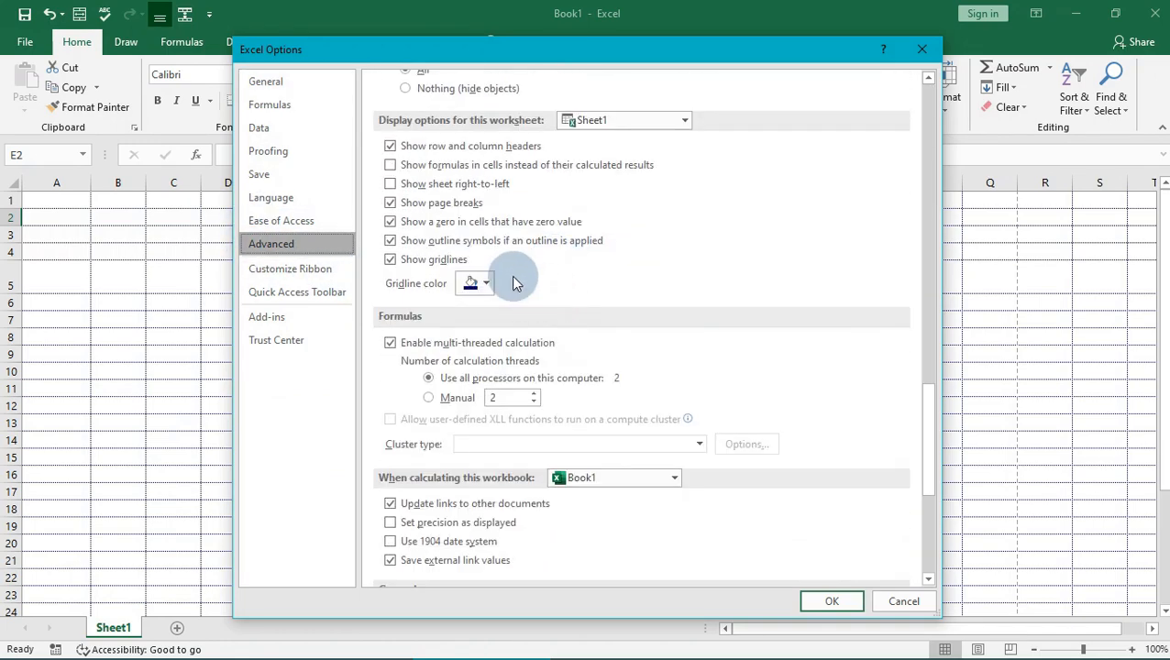
click(485, 283)
click(466, 309)
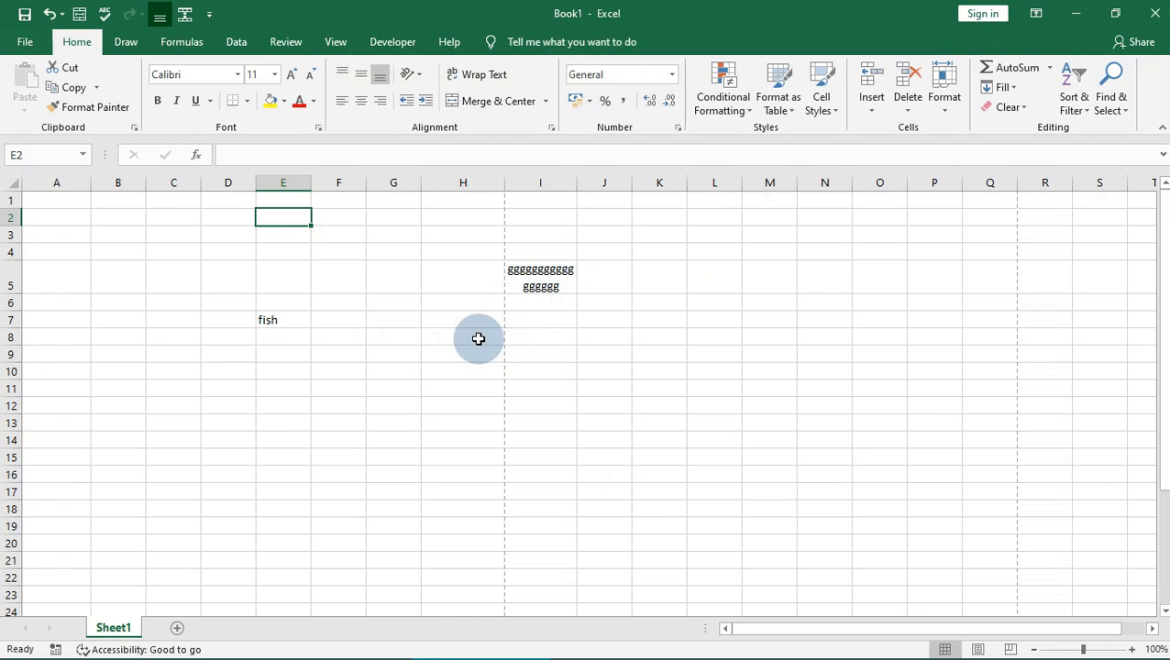
Enter the date "march 2, 2021" in cell B10.
click(115, 301)
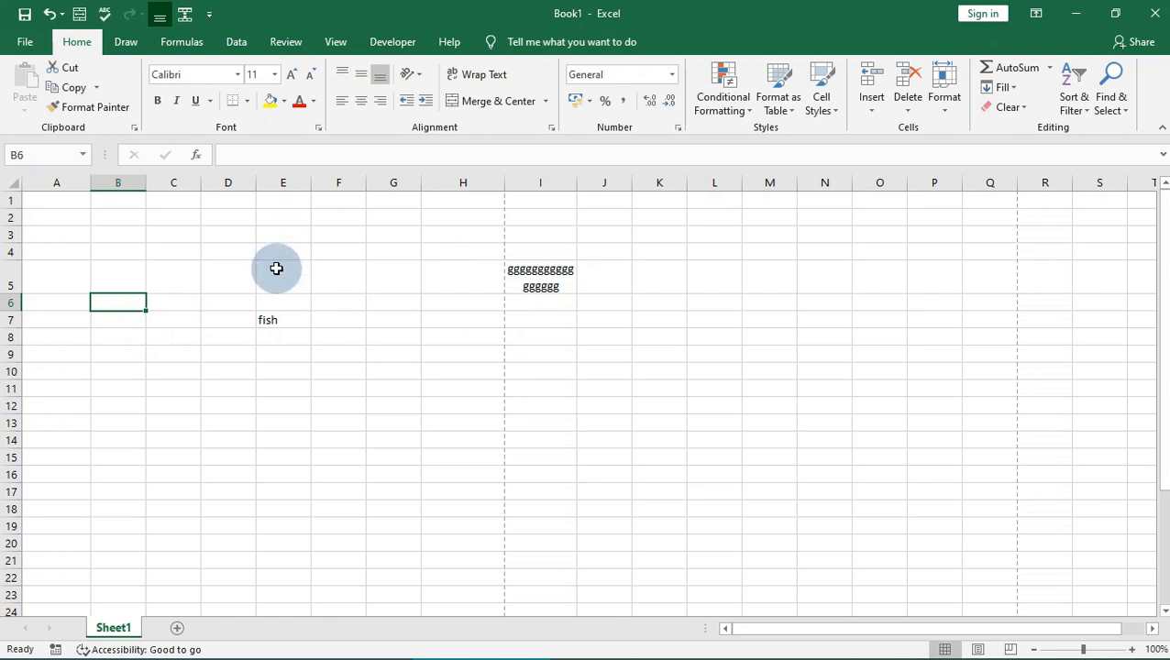
click(124, 368)
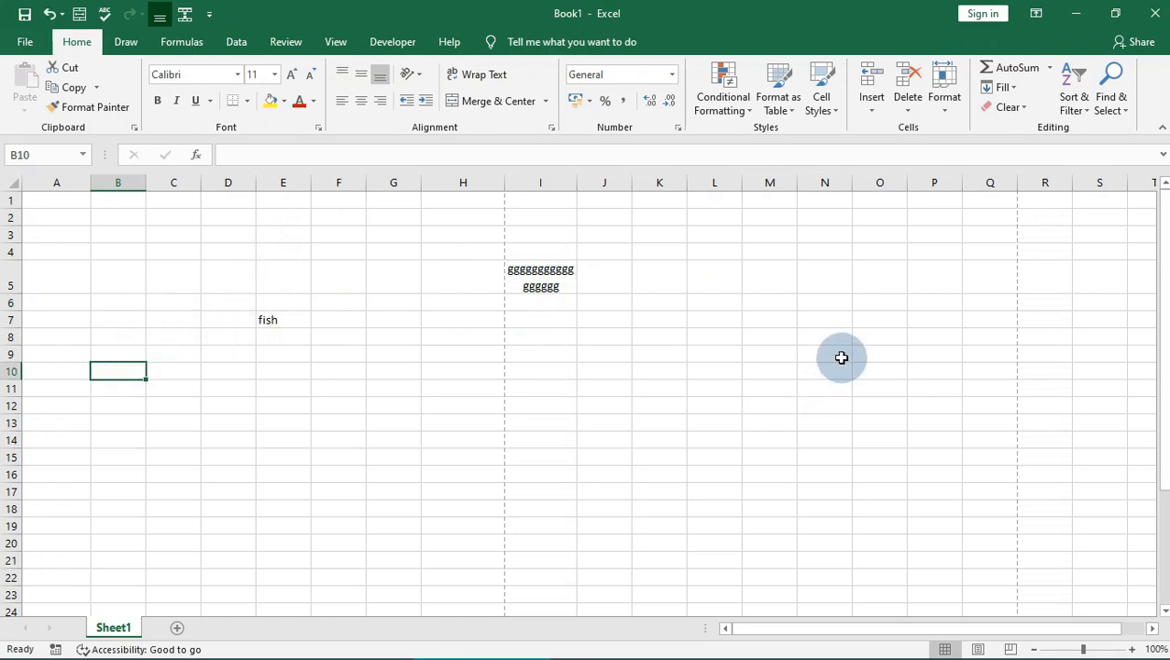
text(march 2, 2021)
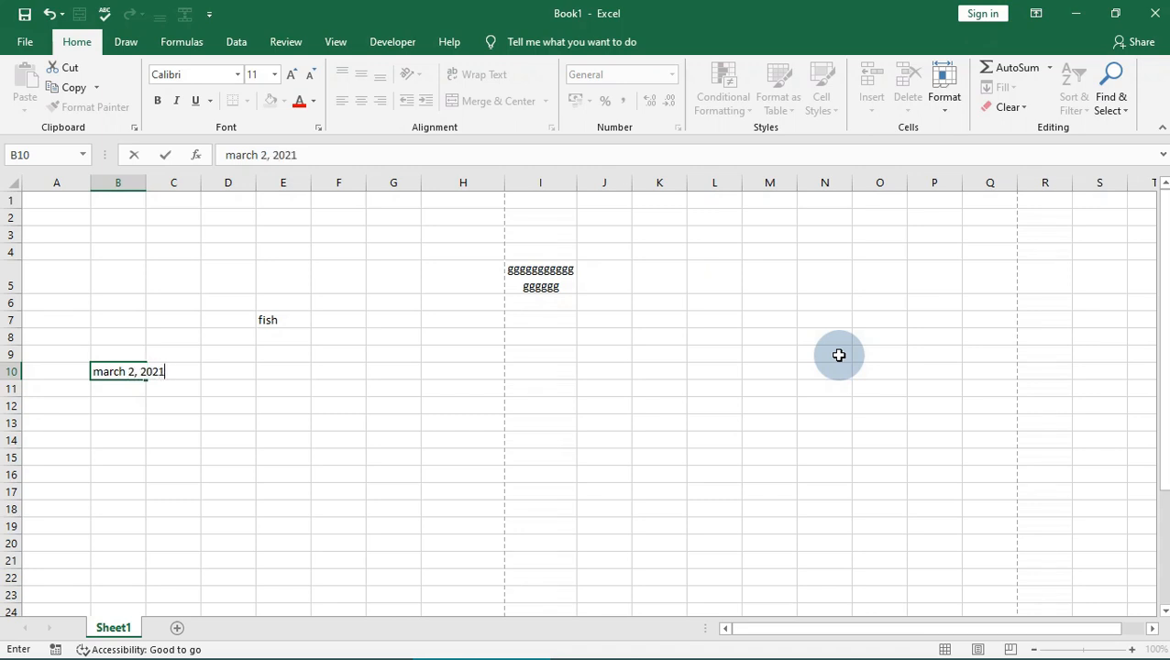
key(Return)
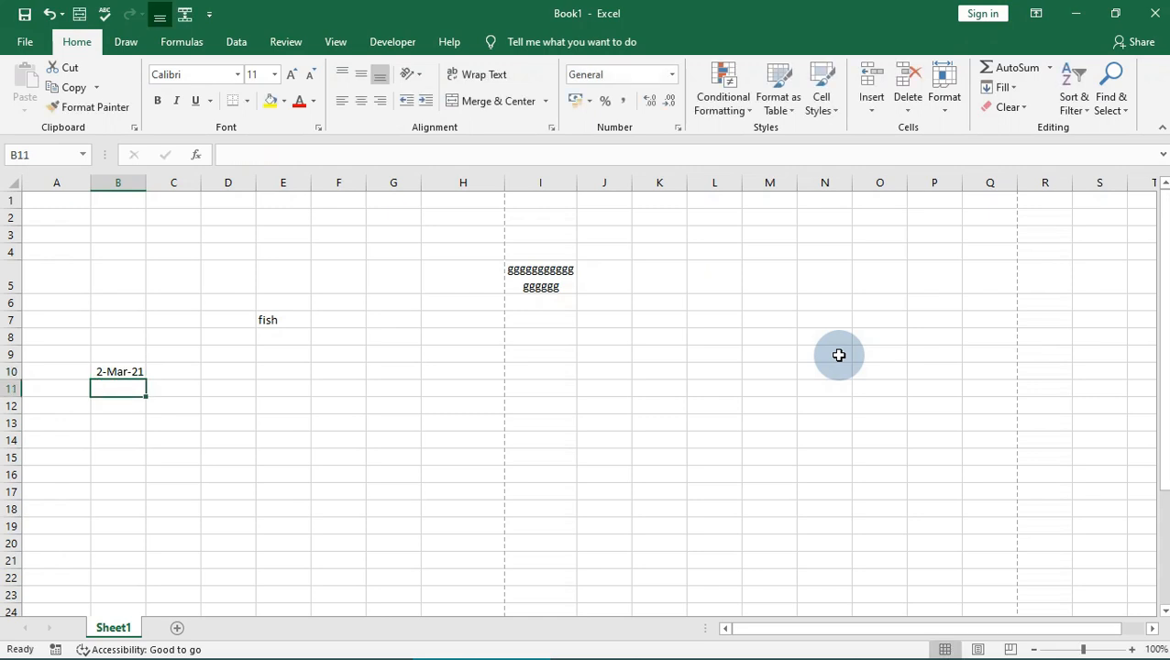
Widen column B and enter the formula =now in cell D11.
drag(146, 182, 192, 187)
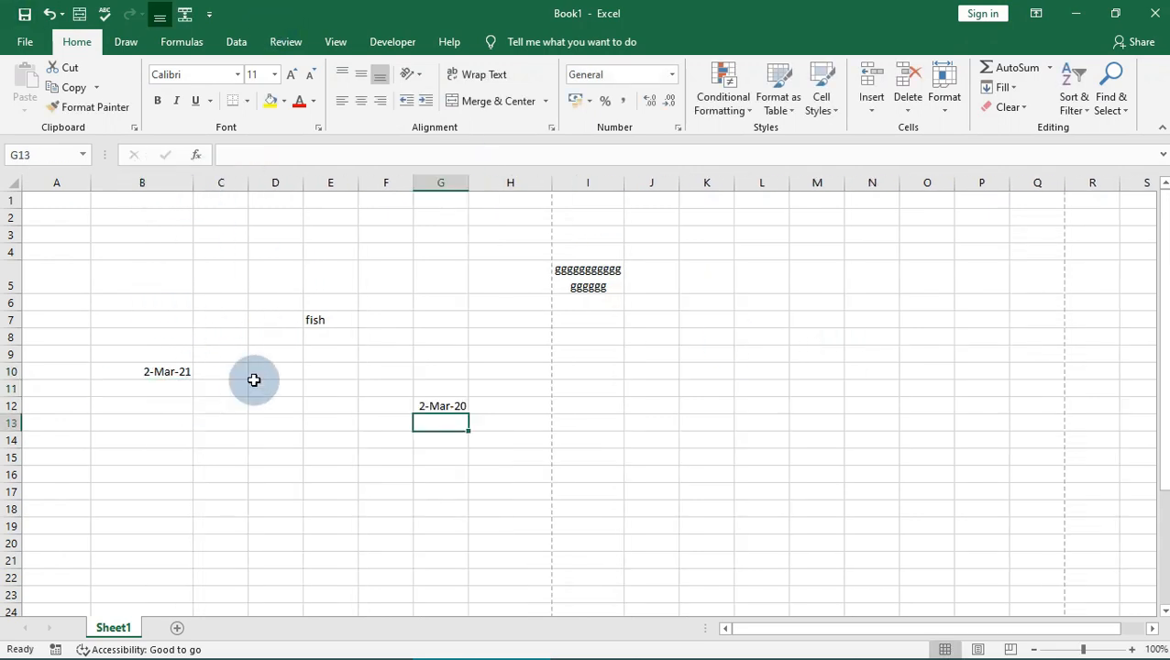
click(288, 384)
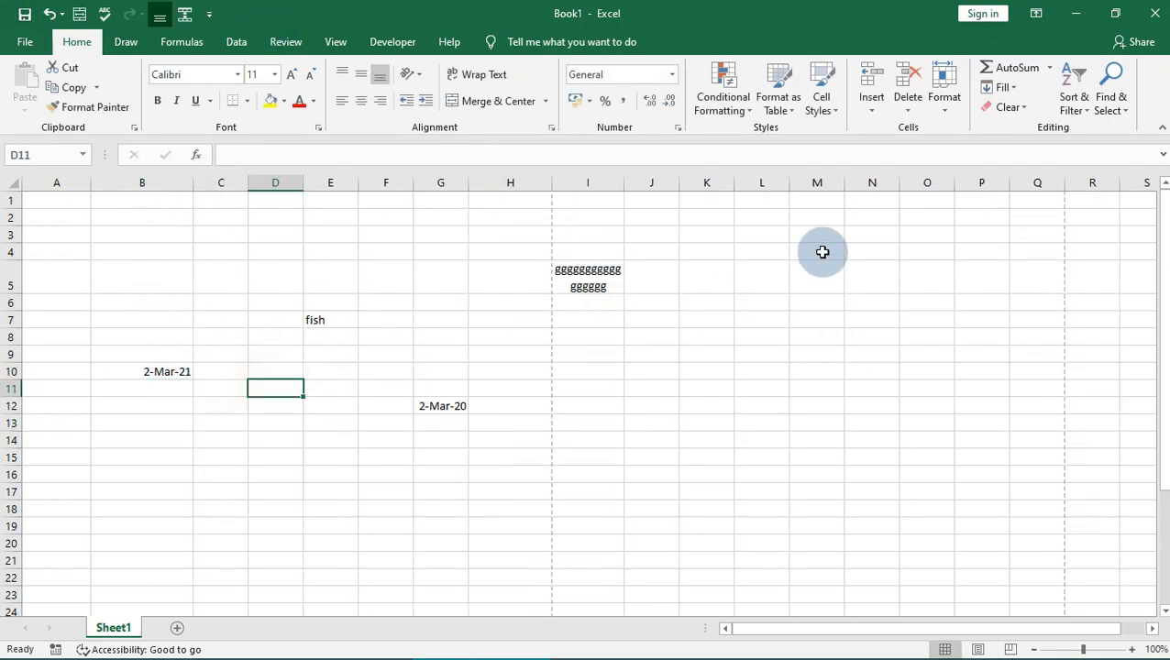
text(=)
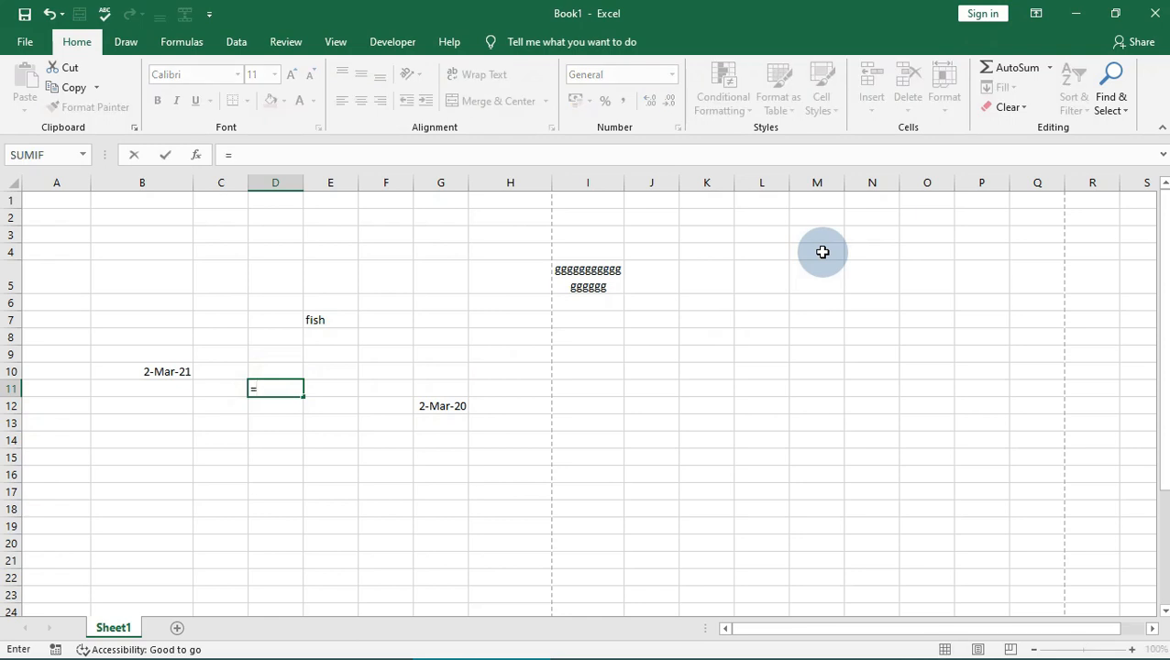
text(now)
key(Return)
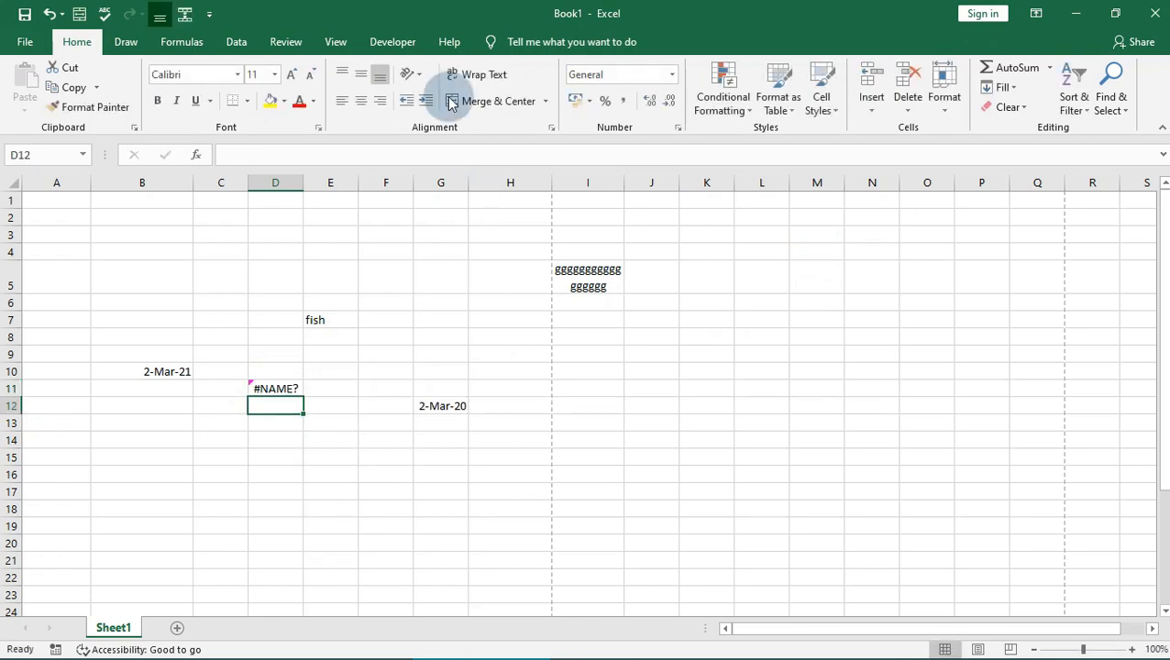
Enter the formula =now() in cell B5 to insert the current date and time.
click(151, 280)
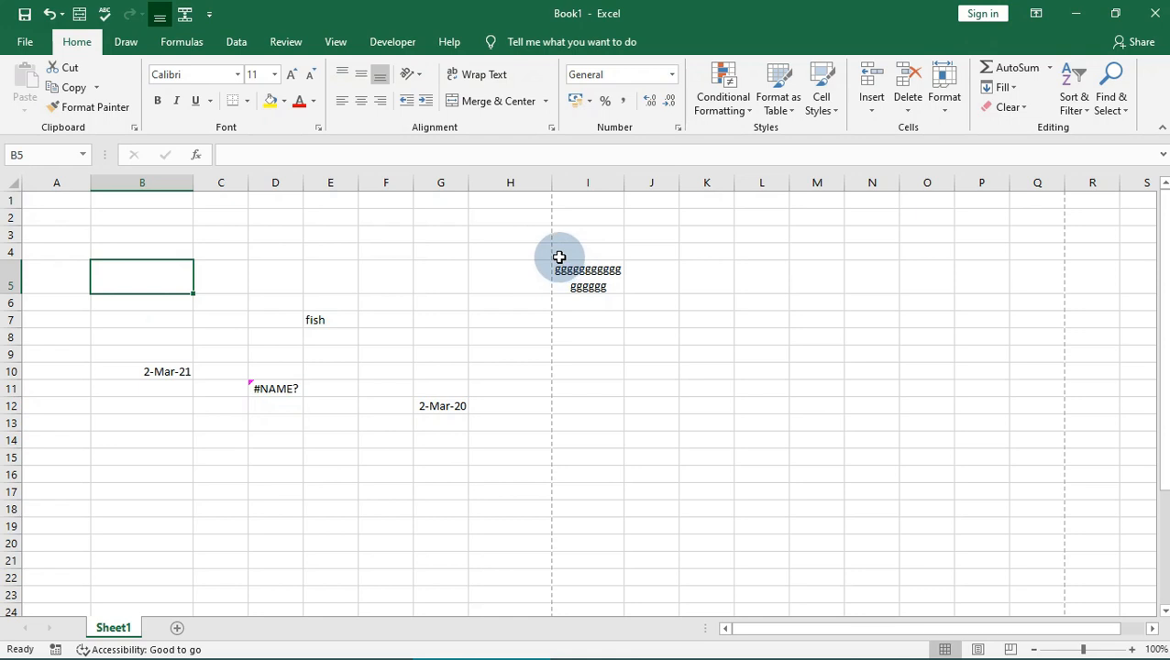
text(=n)
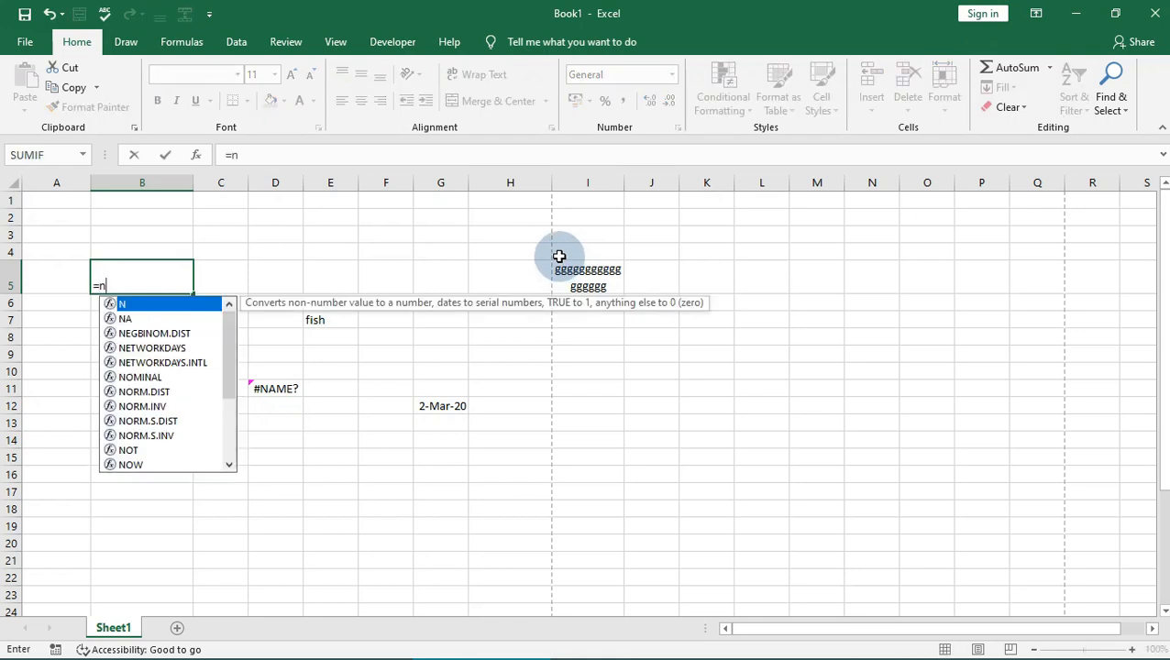
text(ow()
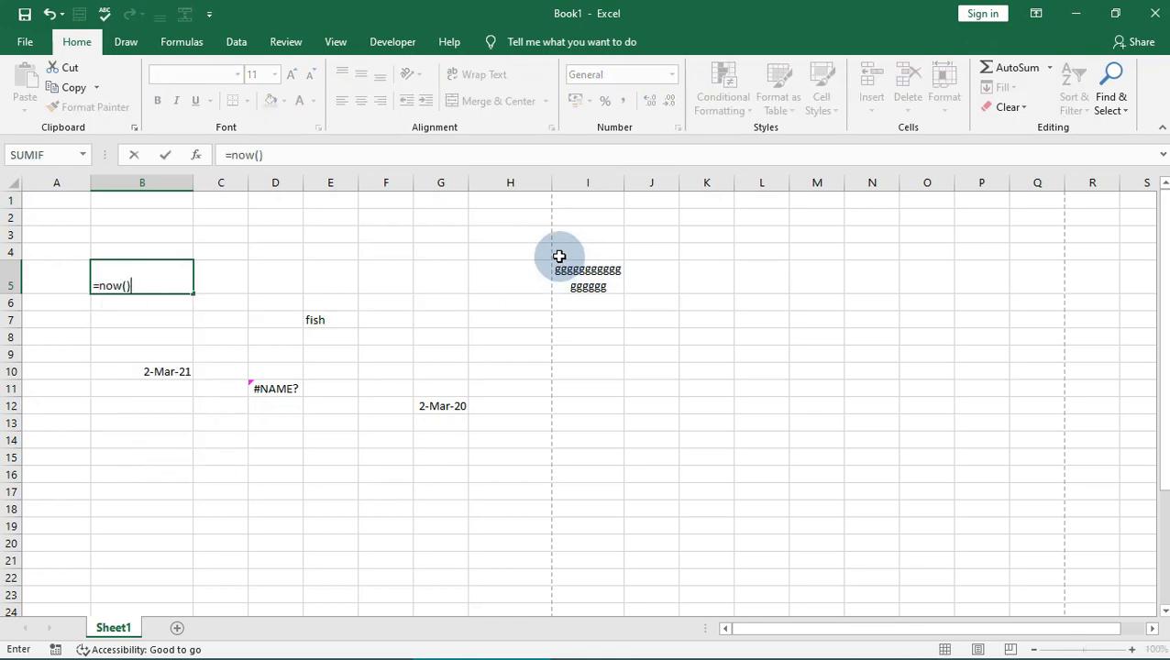
text())
key(Return)
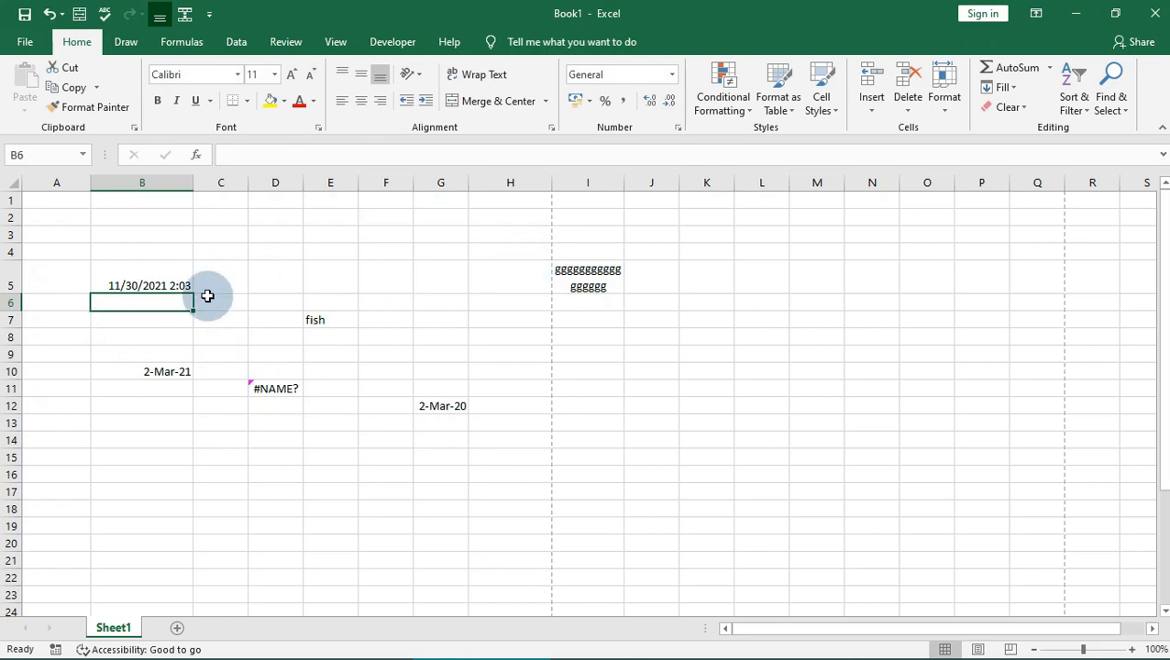
Enter the date 1-Jun-20 in cell I14 and the formula =date(2021,11,29) in cell B7.
click(454, 356)
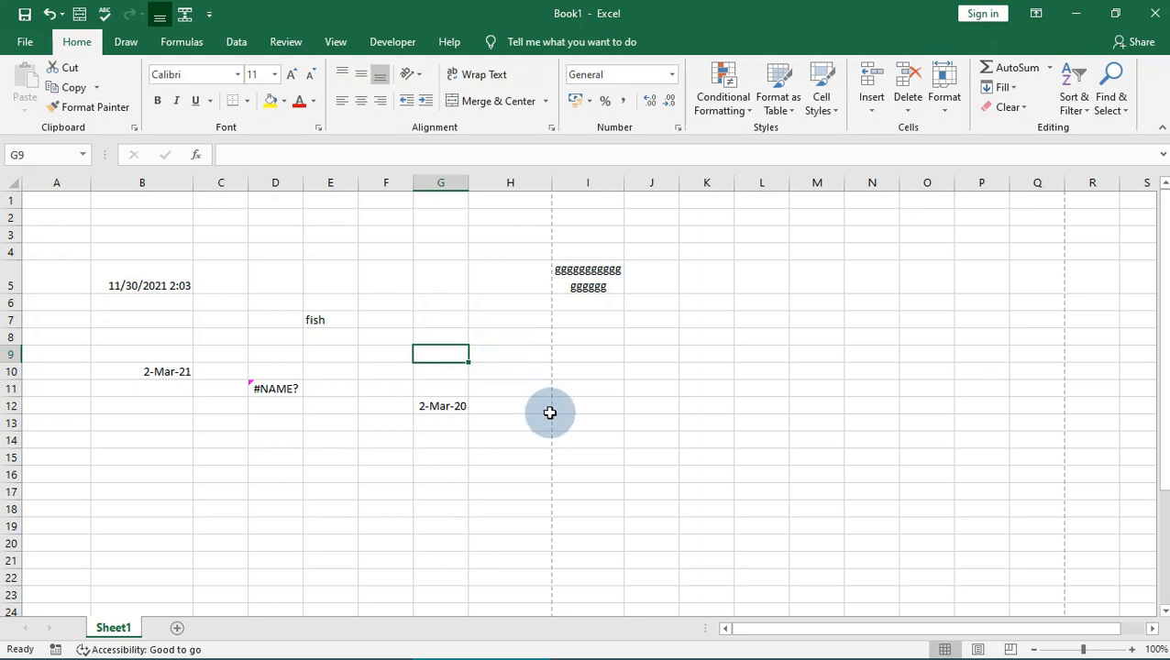
click(571, 438)
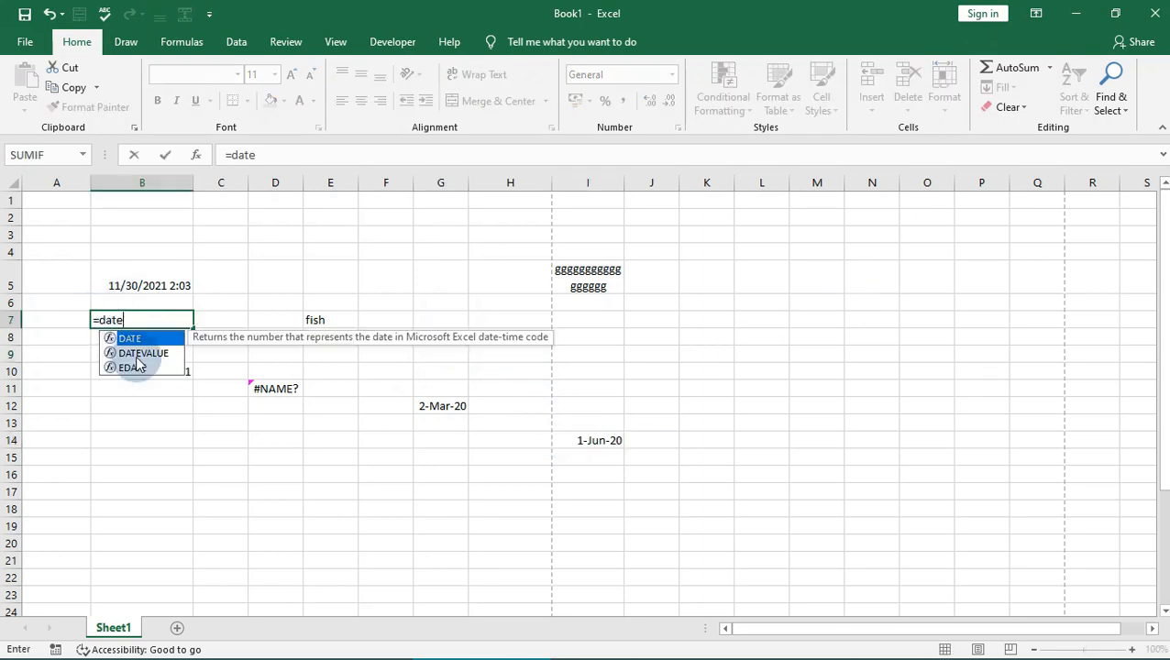
click(128, 328)
click(112, 316)
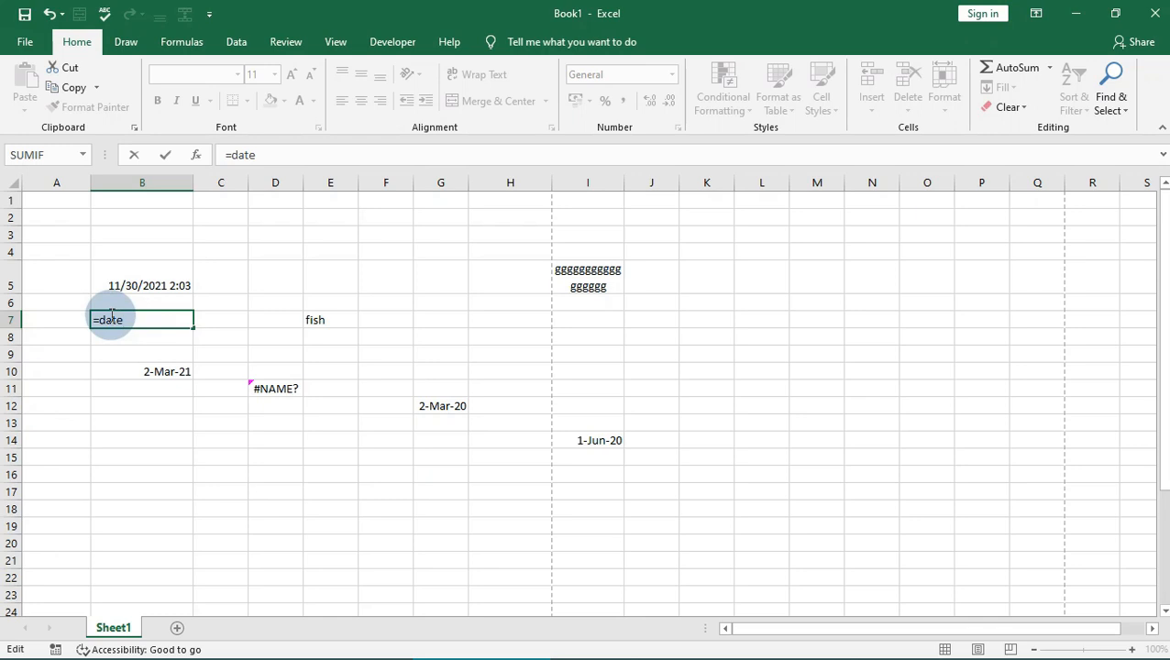
text((2021,11,29)
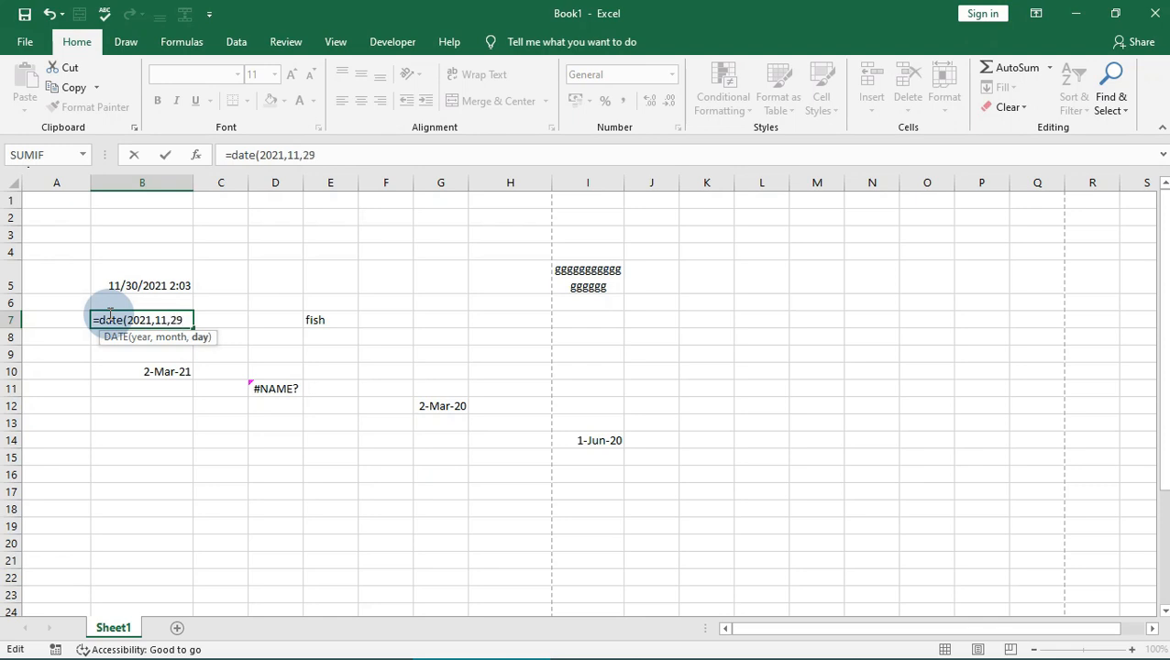
key(Return)
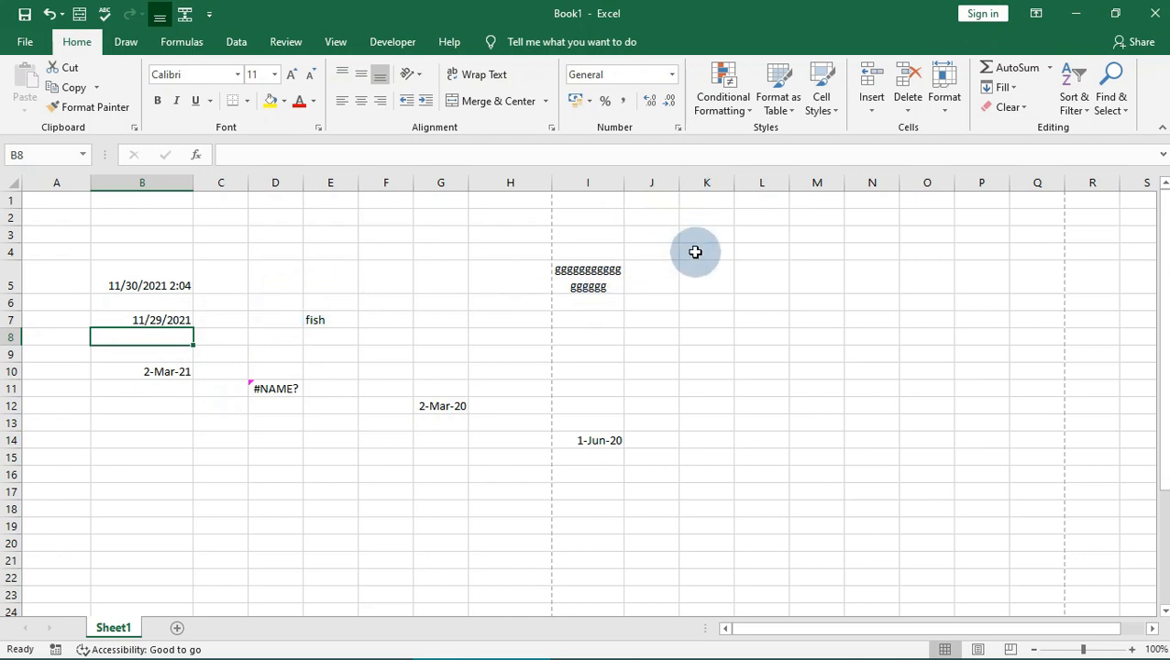
Enter "march" in cell L7 and autofill the months down to L20.
click(683, 332)
click(724, 314)
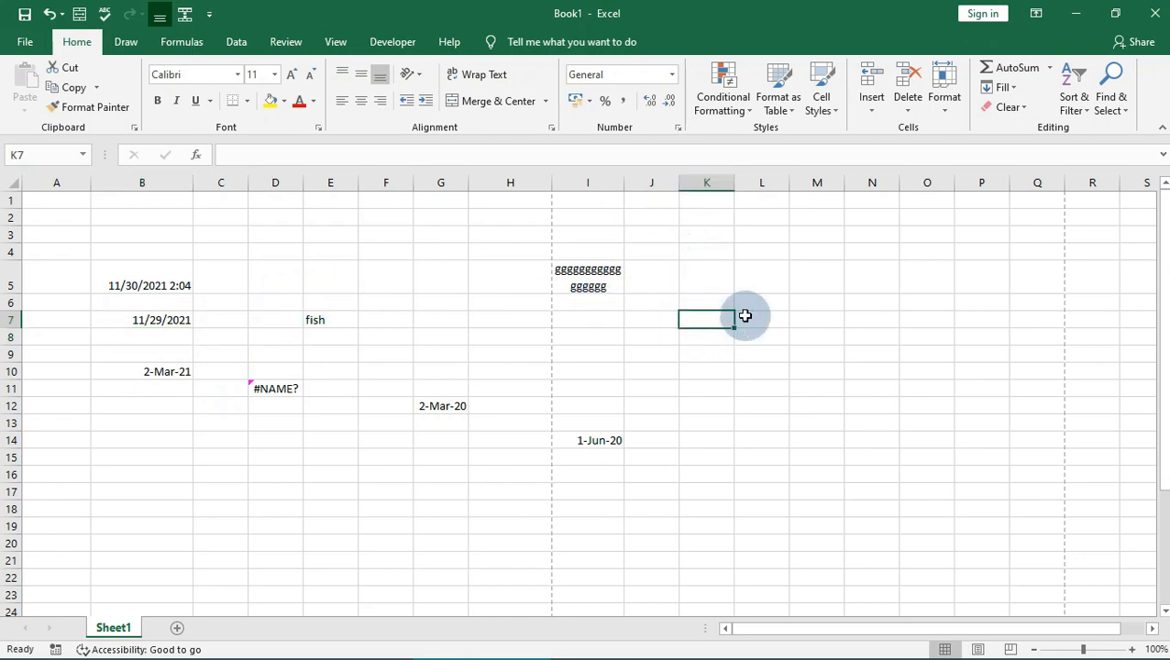
click(769, 317)
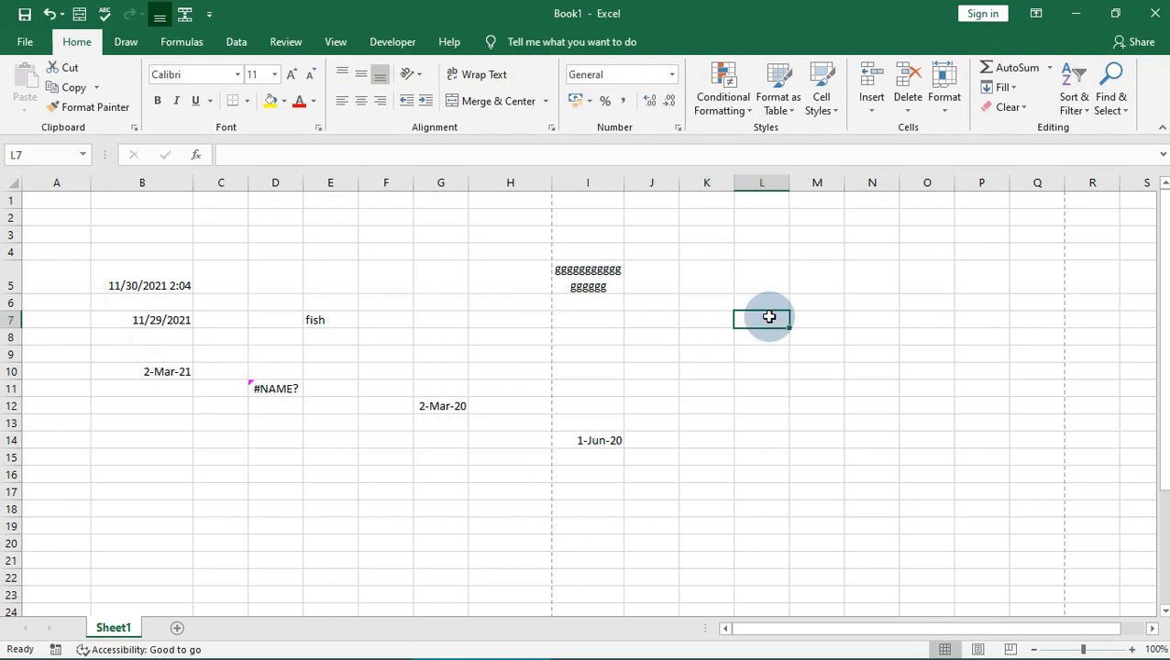
text(arch)
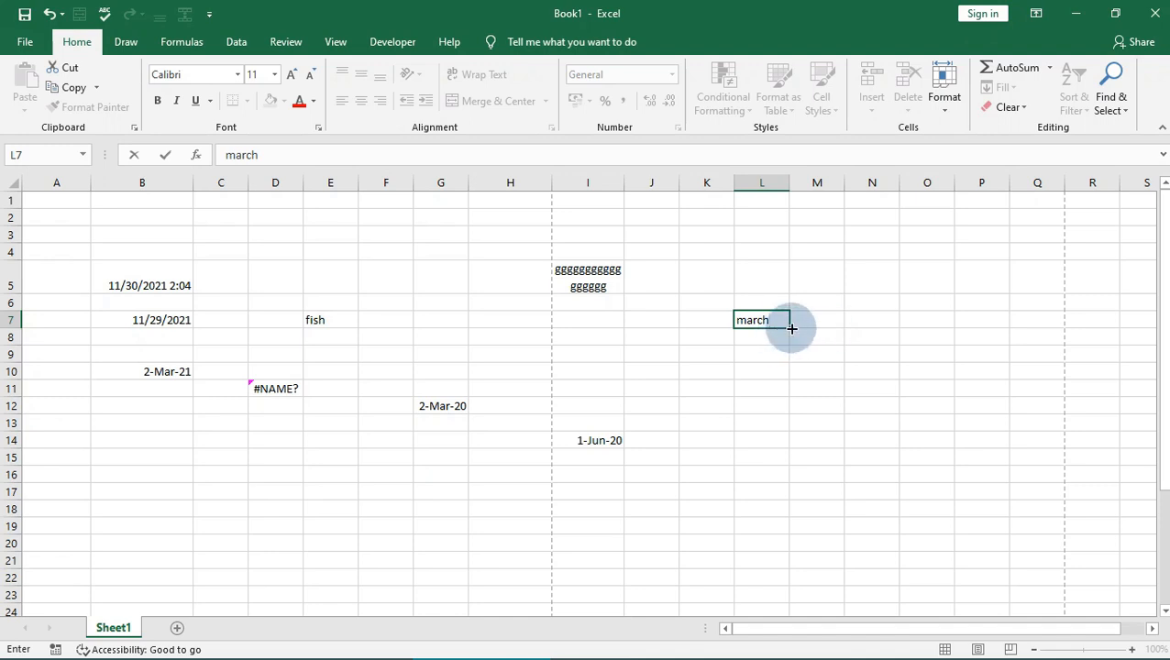
drag(793, 328, 810, 551)
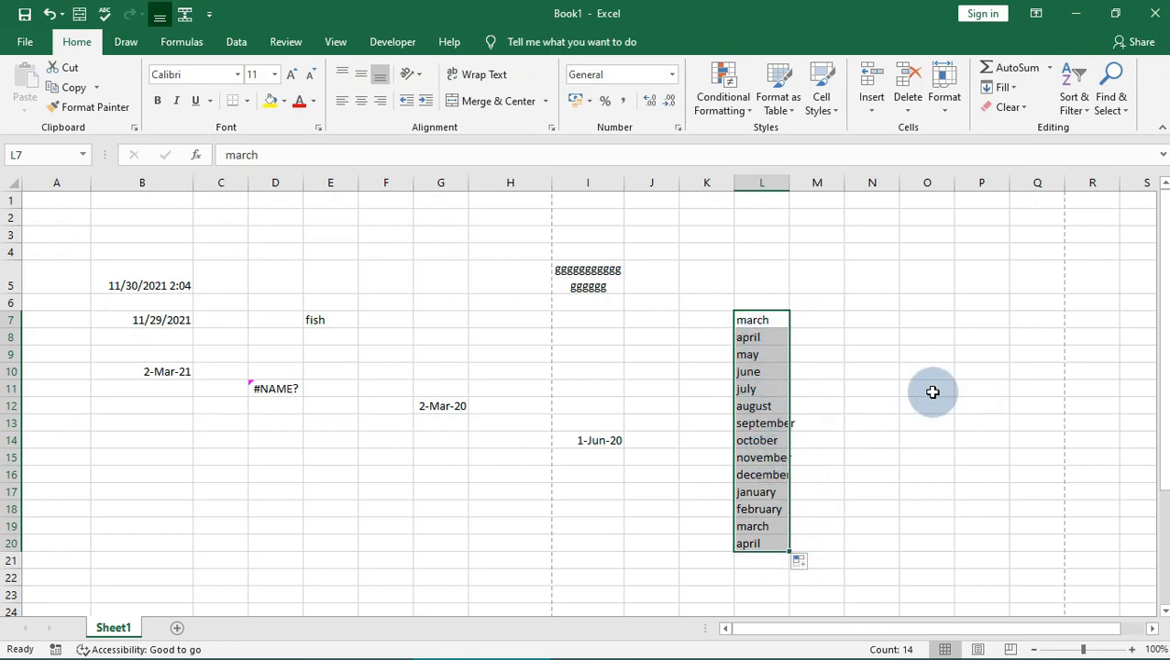
Enter 1 in N6 and 2 in N7, and autofill the number series down to N21.
click(858, 308)
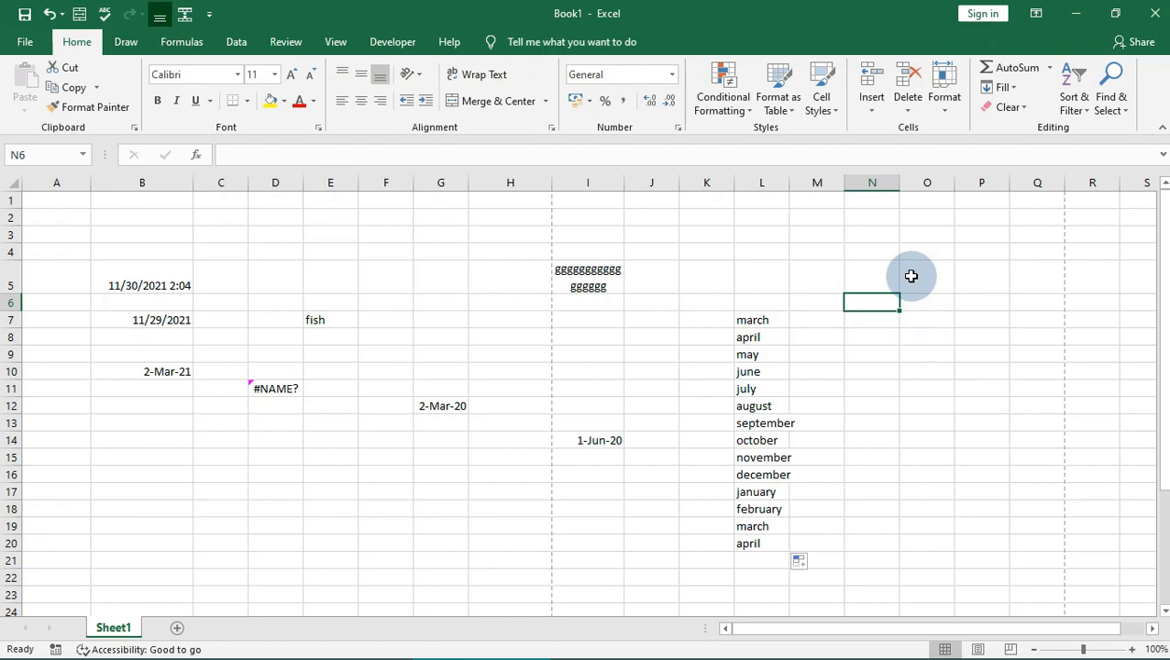
text(1)
key(Return)
text(2)
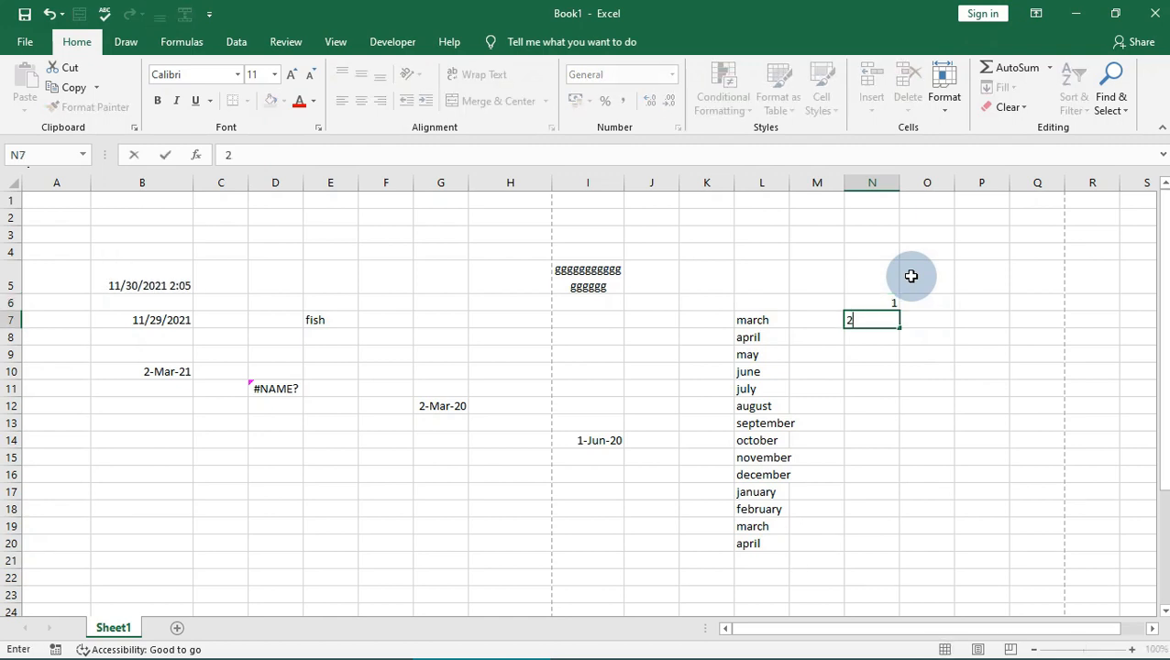
drag(881, 300, 886, 564)
Enter "monday" in cell O6 and autofill the weekdays down to O18.
click(942, 306)
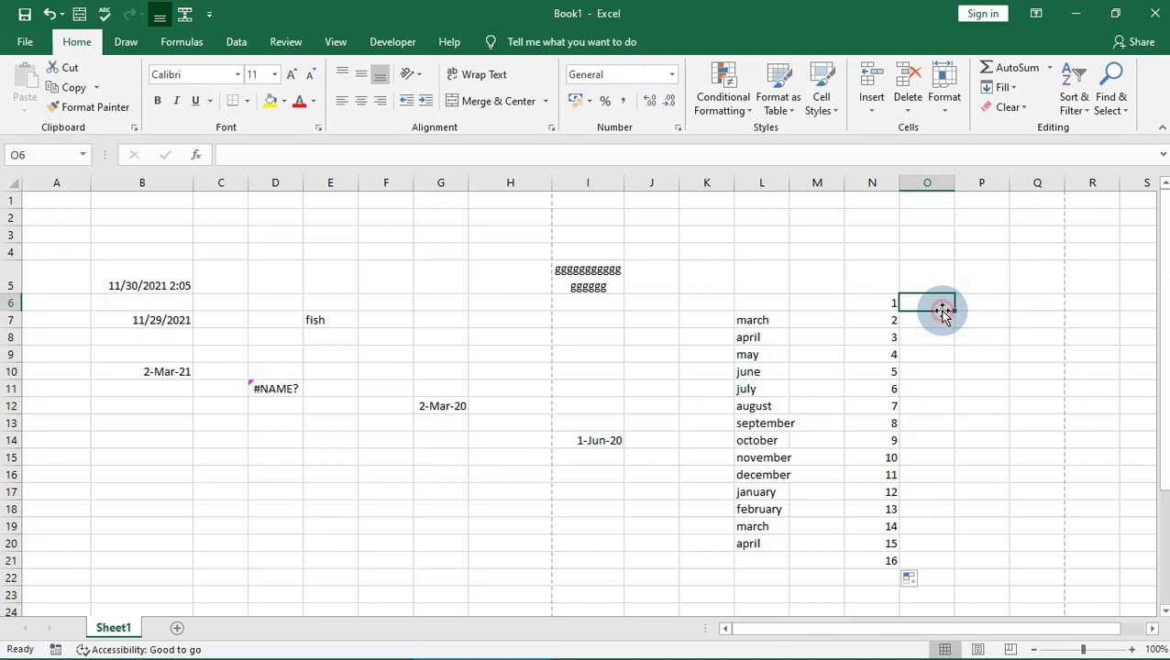
text(mo)
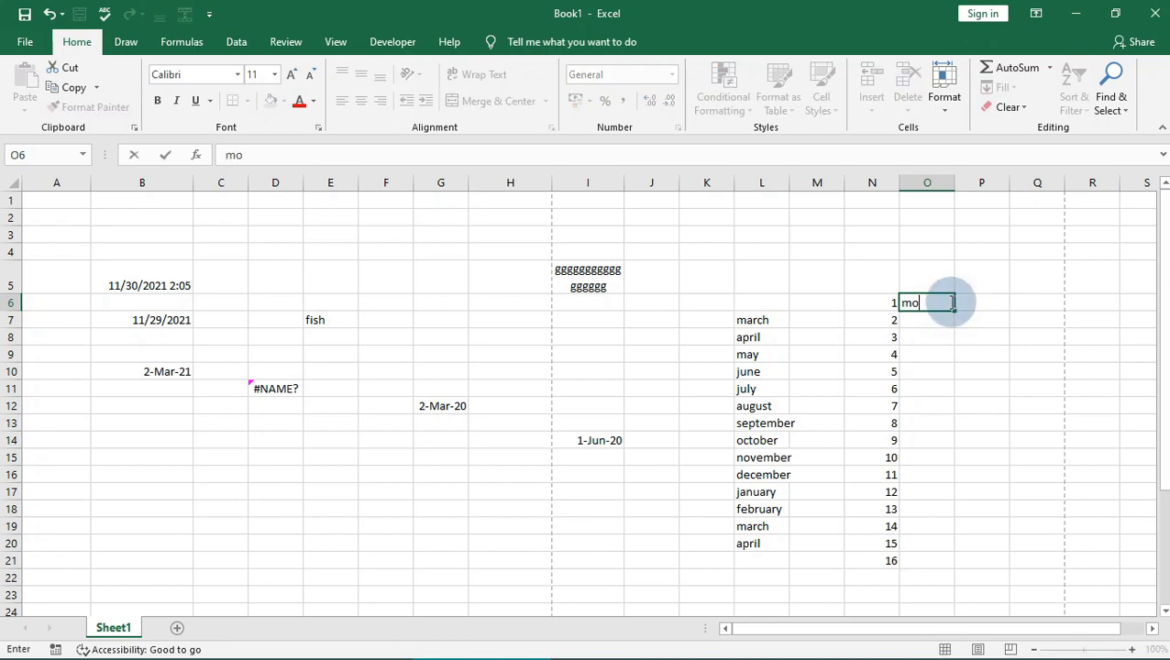
text(nday)
drag(961, 307, 985, 514)
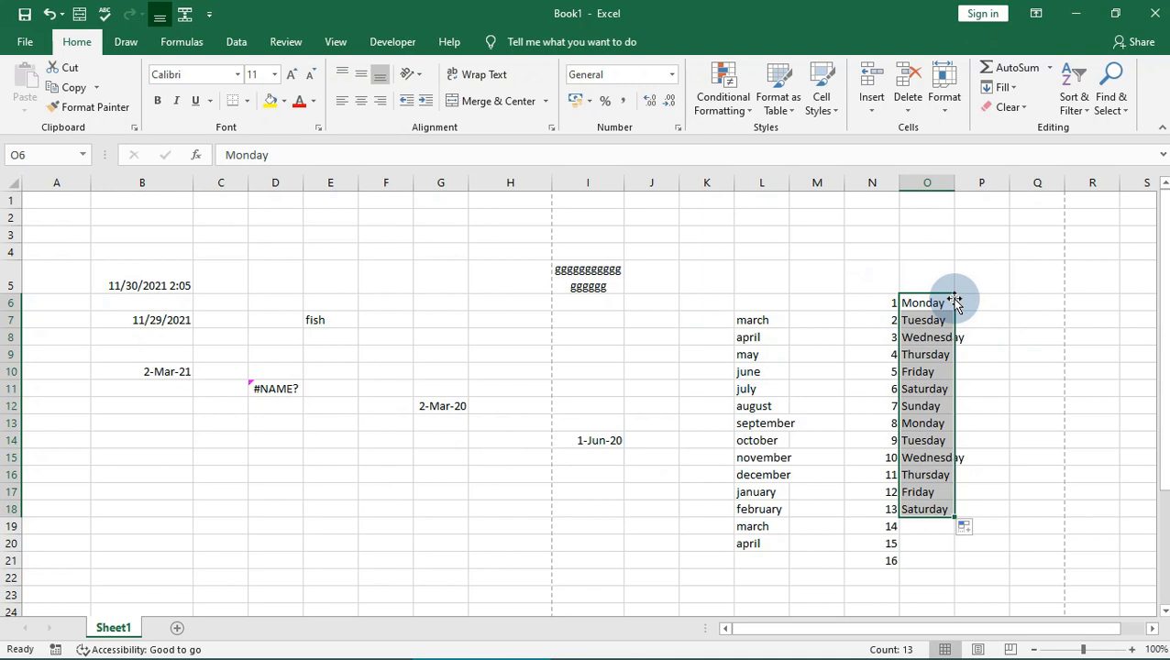
Move the weekday list from column O to F5:F17, and from there to P3:P15.
drag(953, 310, 383, 272)
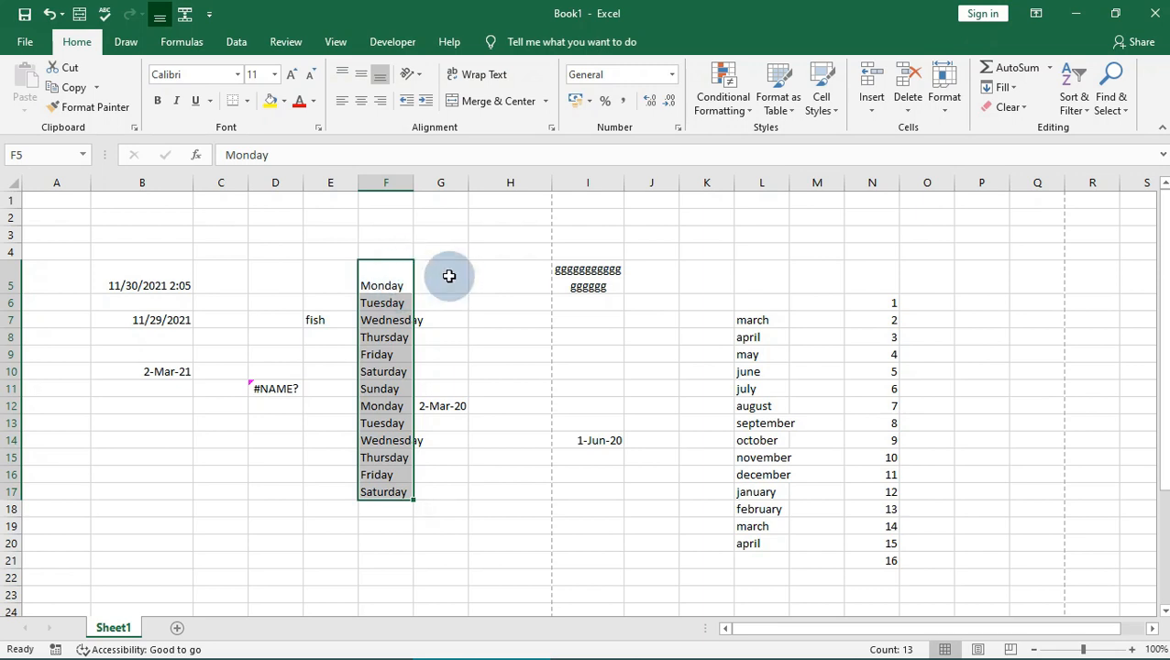
click(454, 287)
click(401, 287)
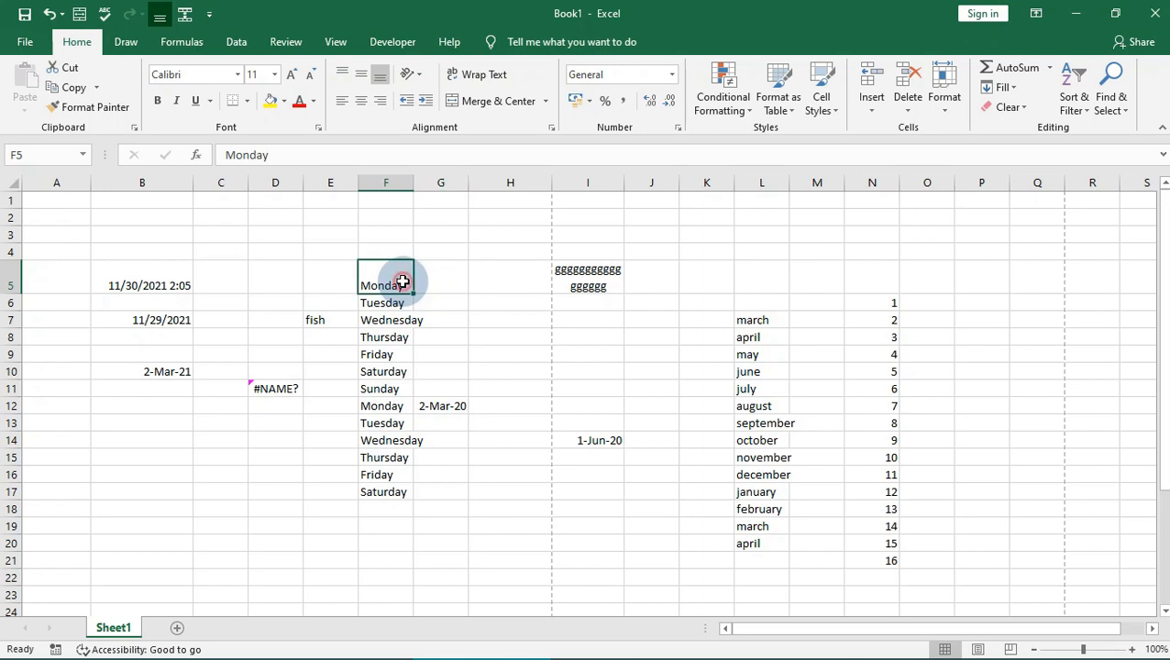
double_click(388, 288)
drag(380, 489, 405, 285)
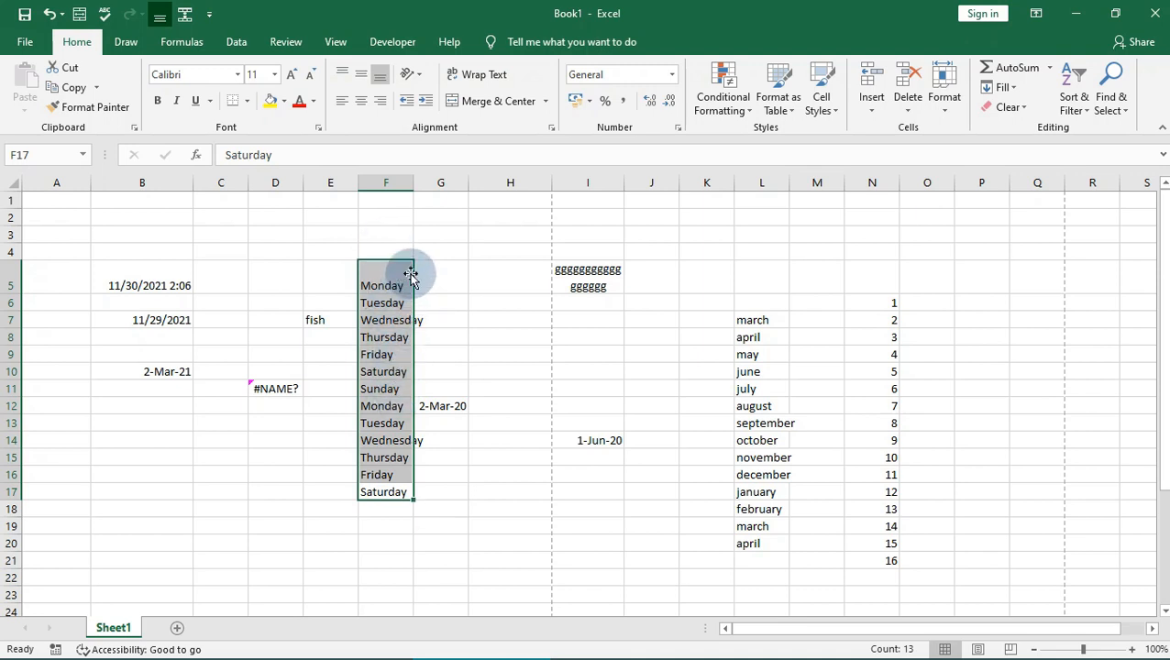
drag(410, 275, 981, 237)
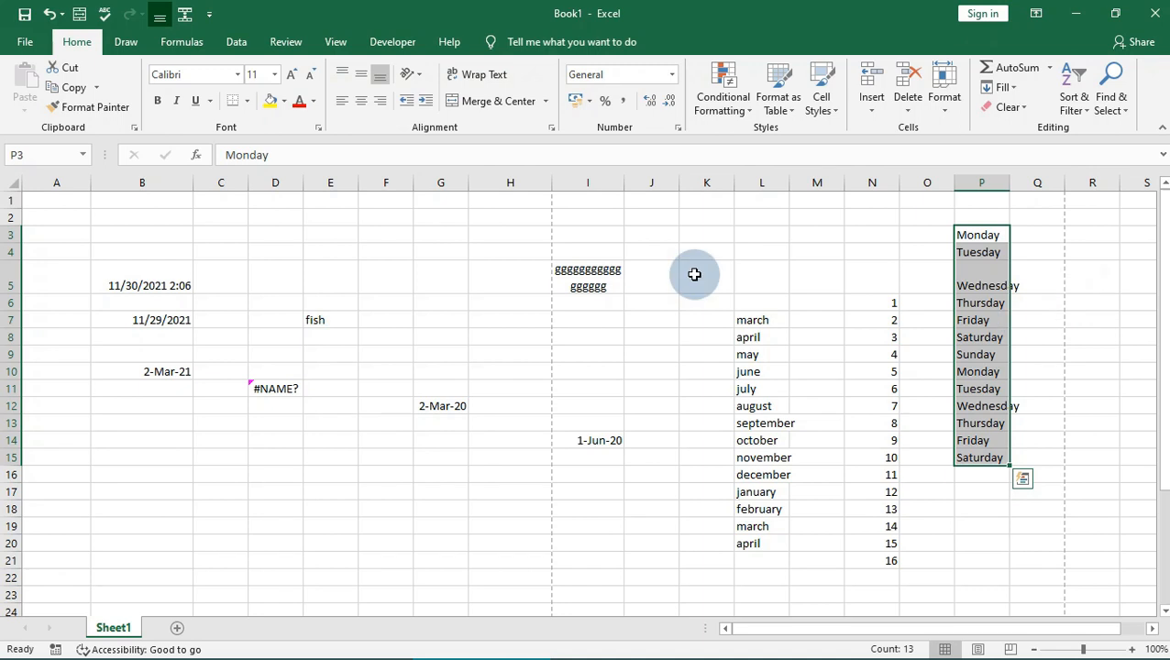
Color the weekday list's text red and highlight its unique values with Quick Analysis conditional formatting.
click(300, 106)
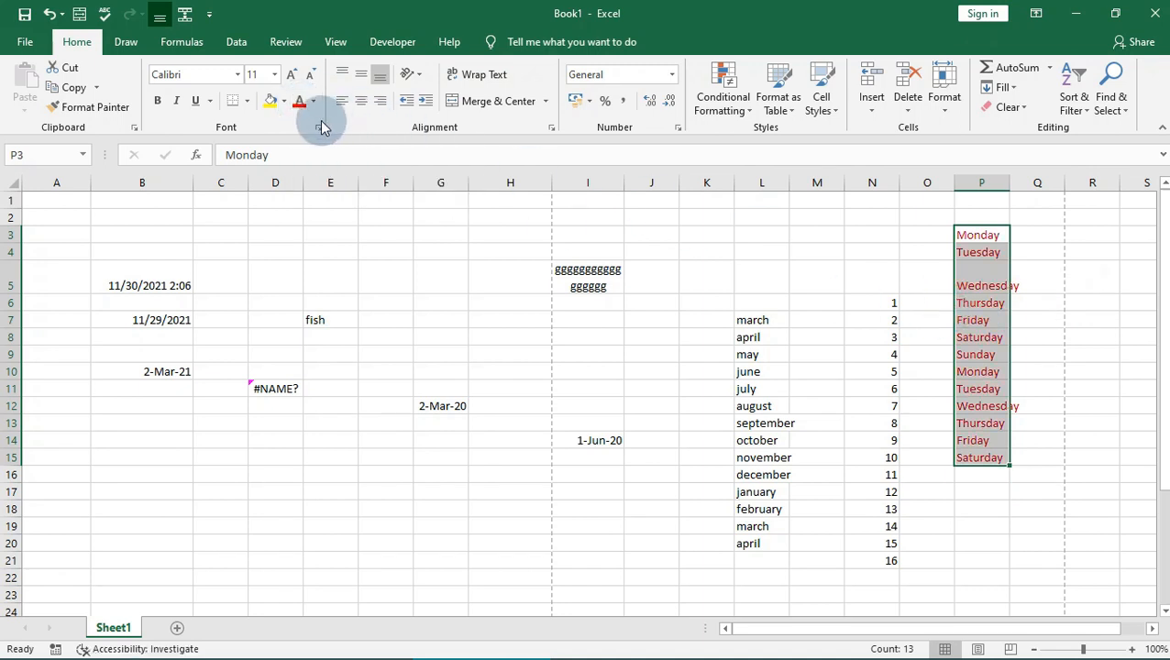
click(1023, 478)
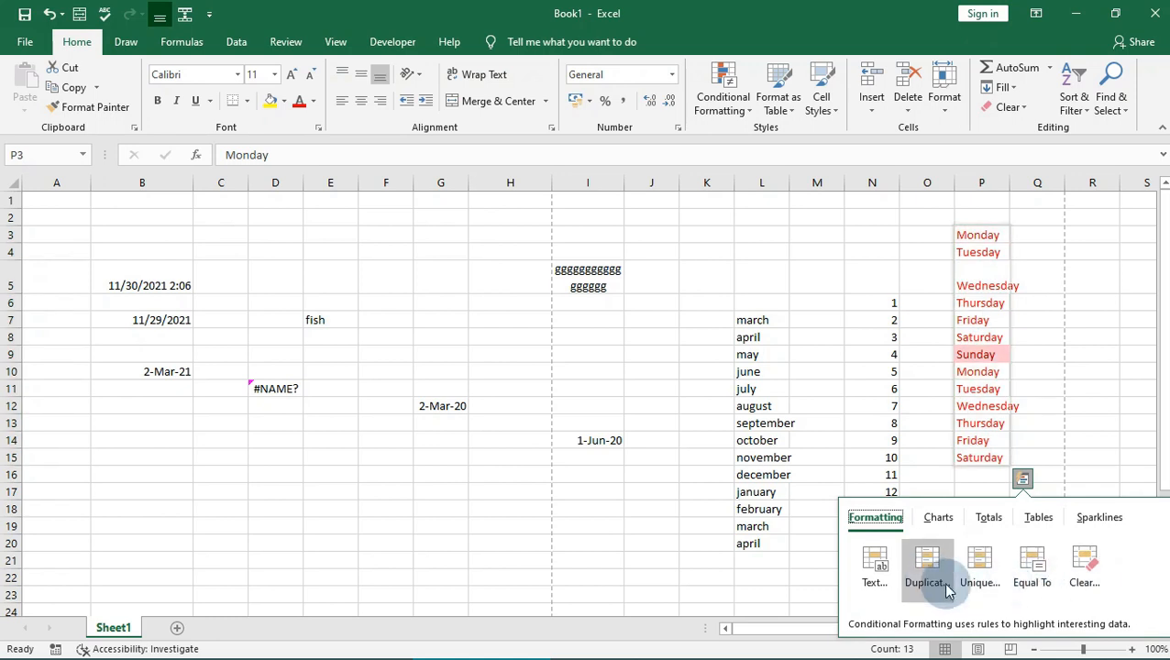
click(937, 519)
click(989, 517)
click(879, 517)
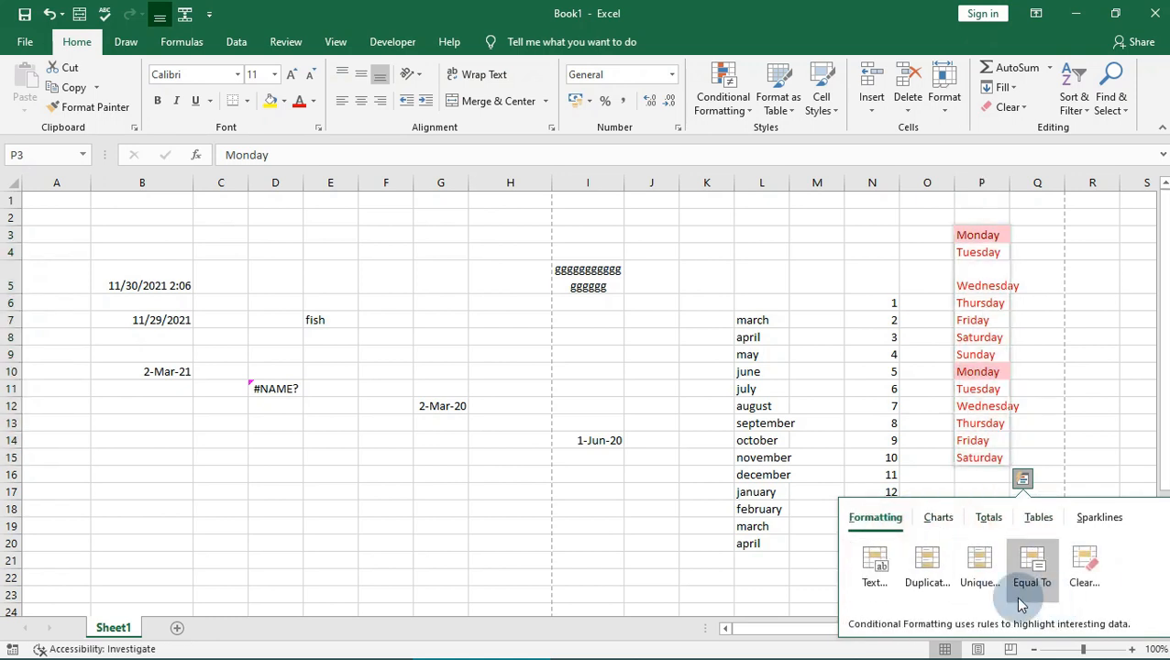
click(987, 576)
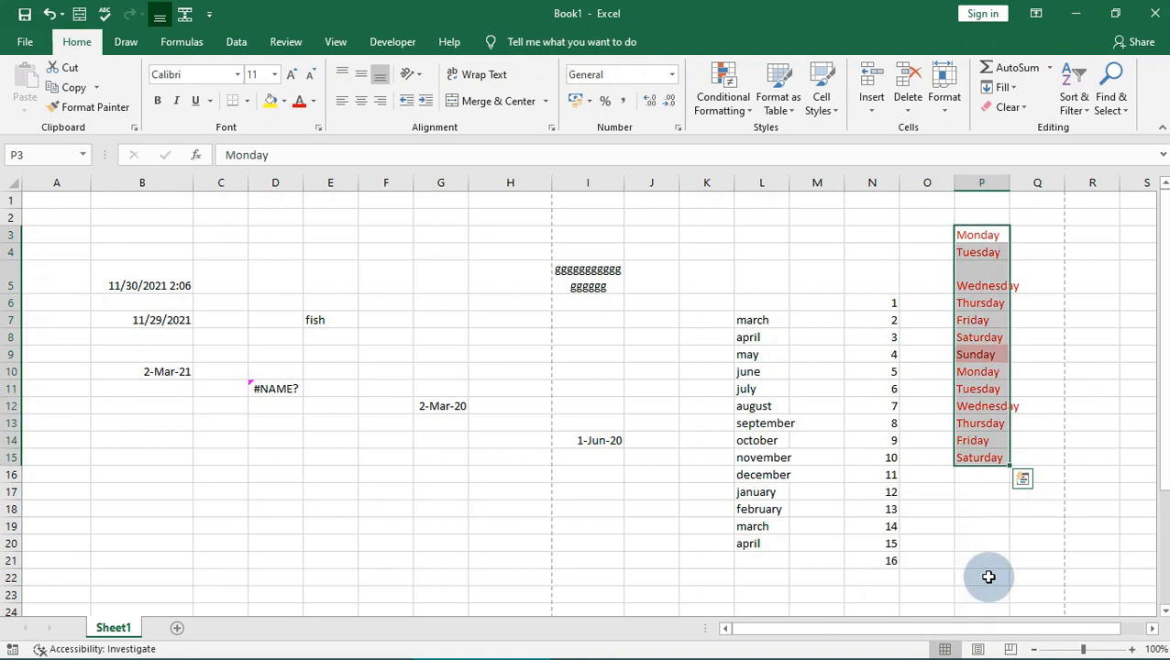
click(1023, 479)
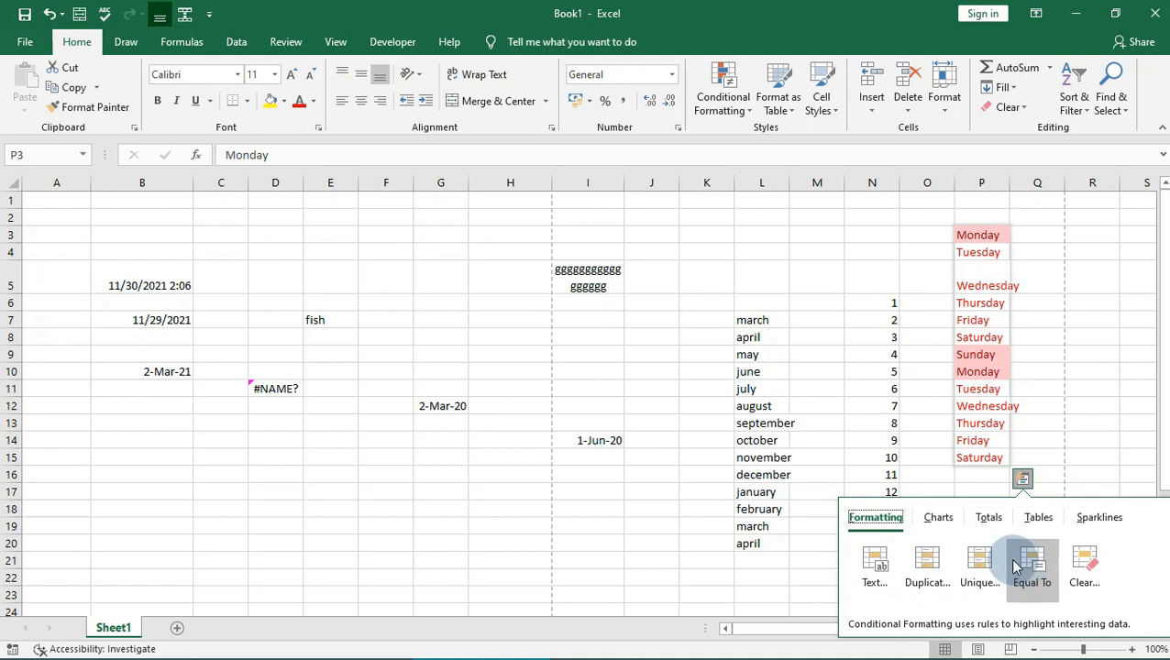
click(980, 562)
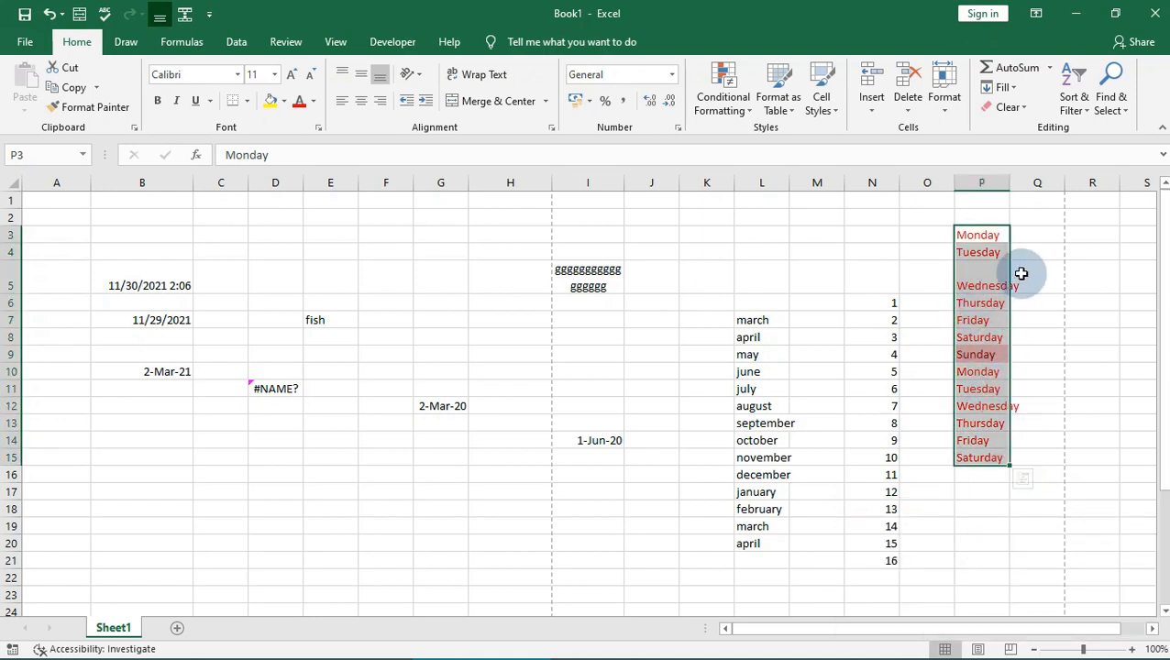
Move the weekday list to Q3:Q15 and adjust the column widths, collapsing columns O and P and widening Q.
drag(1010, 226, 1028, 232)
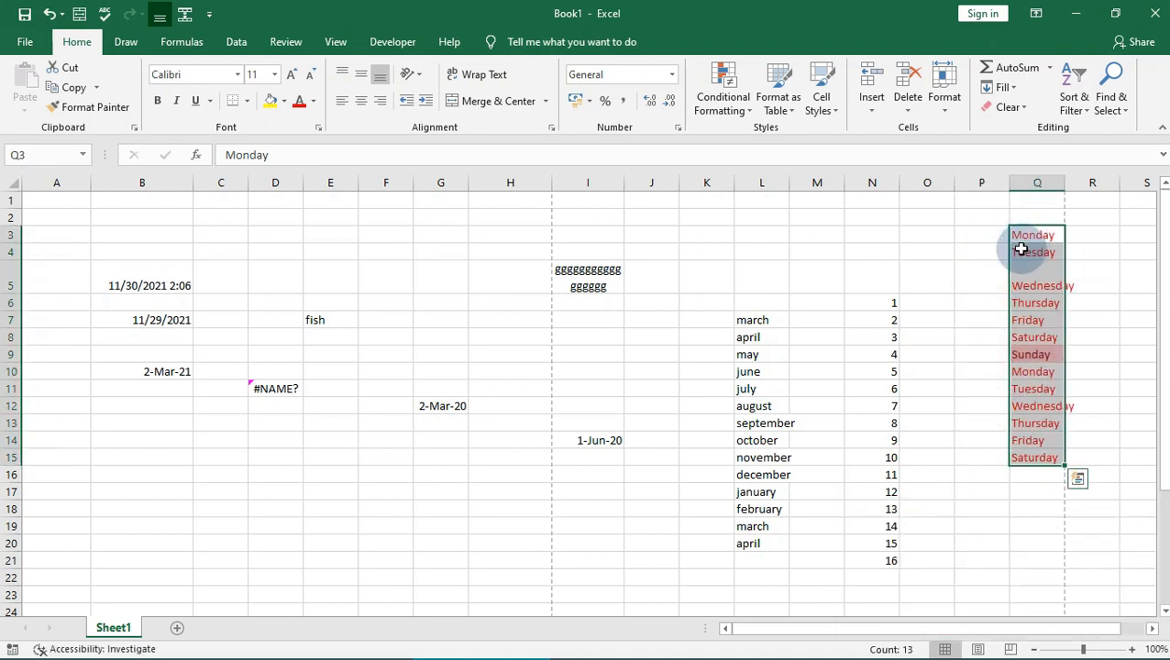
mouse_move(1014, 189)
mouse_down()
mouse_move(886, 195)
mouse_move(1014, 183)
mouse_up()
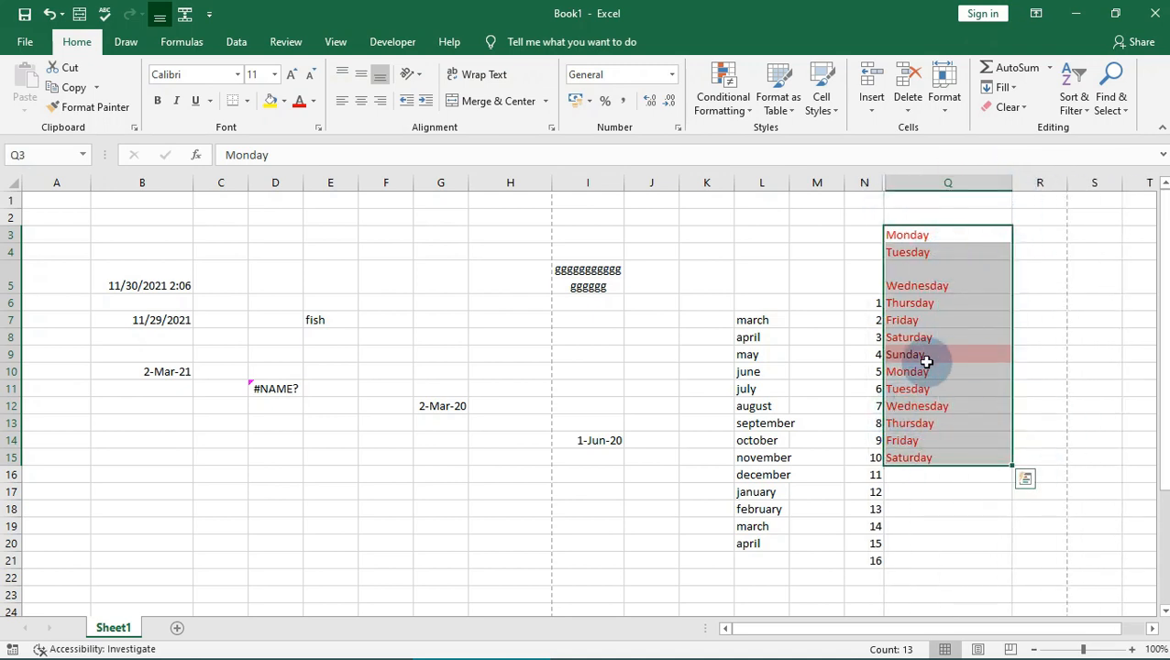
Collapse columns K through M and widen column N, which holds the number series, selecting N6:N22.
drag(867, 303, 869, 554)
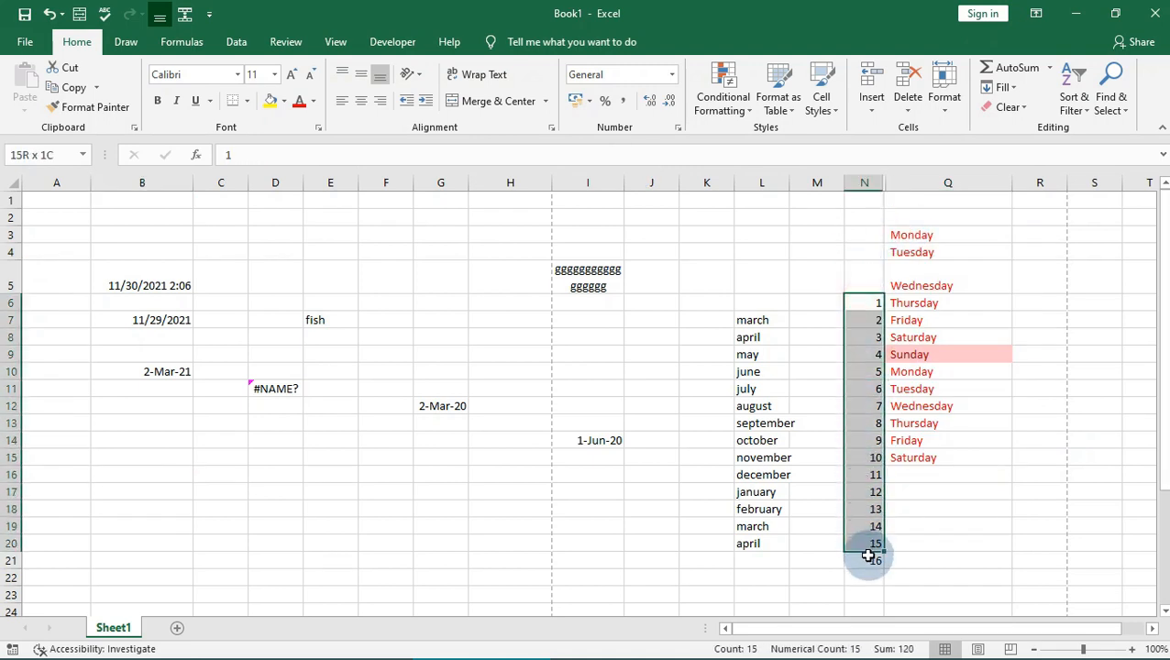
drag(845, 188, 686, 188)
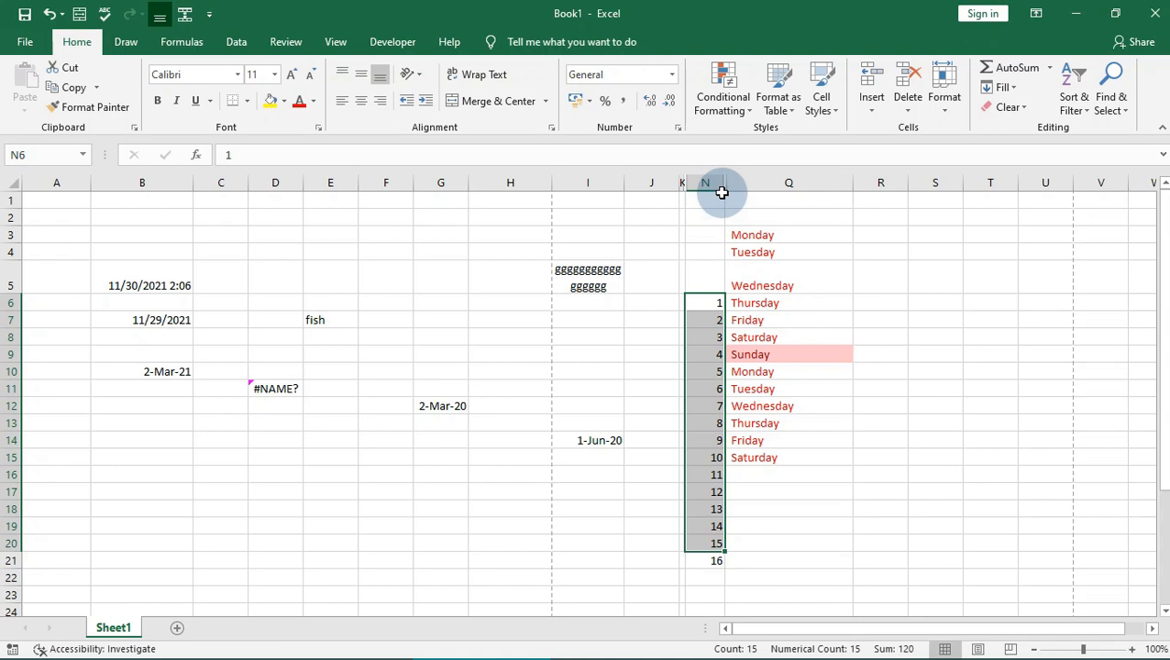
click(722, 195)
drag(721, 308, 715, 475)
drag(722, 184, 835, 184)
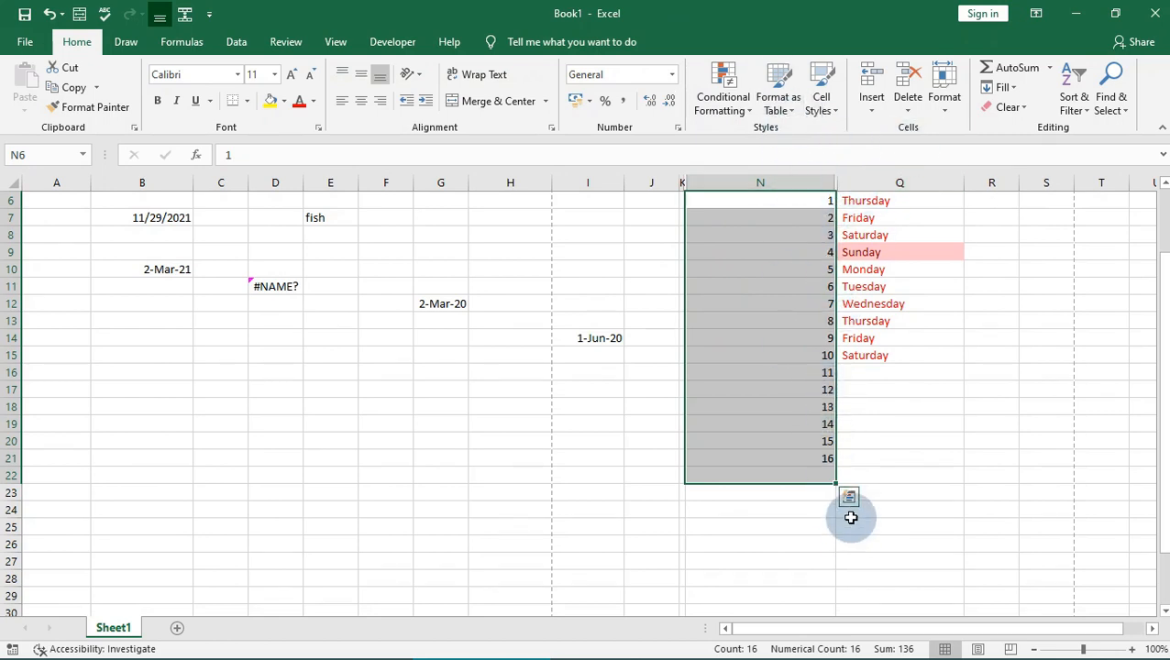
Apply Icon Set conditional formatting to the numbers in N6:N22 with Quick Analysis.
click(849, 497)
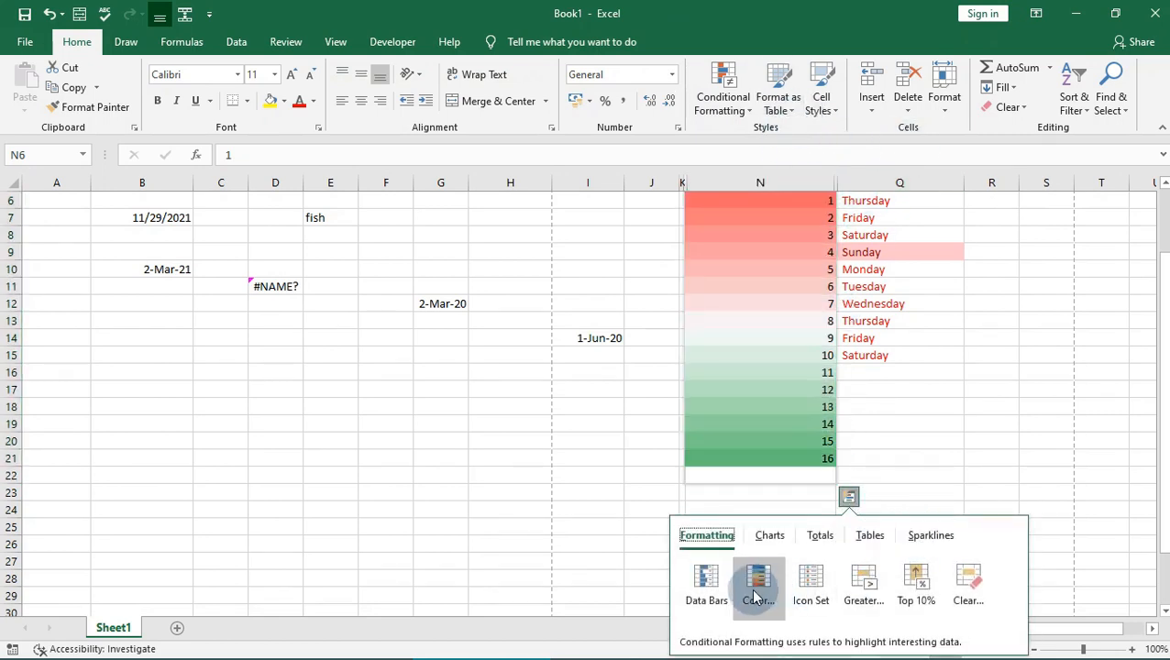
click(812, 592)
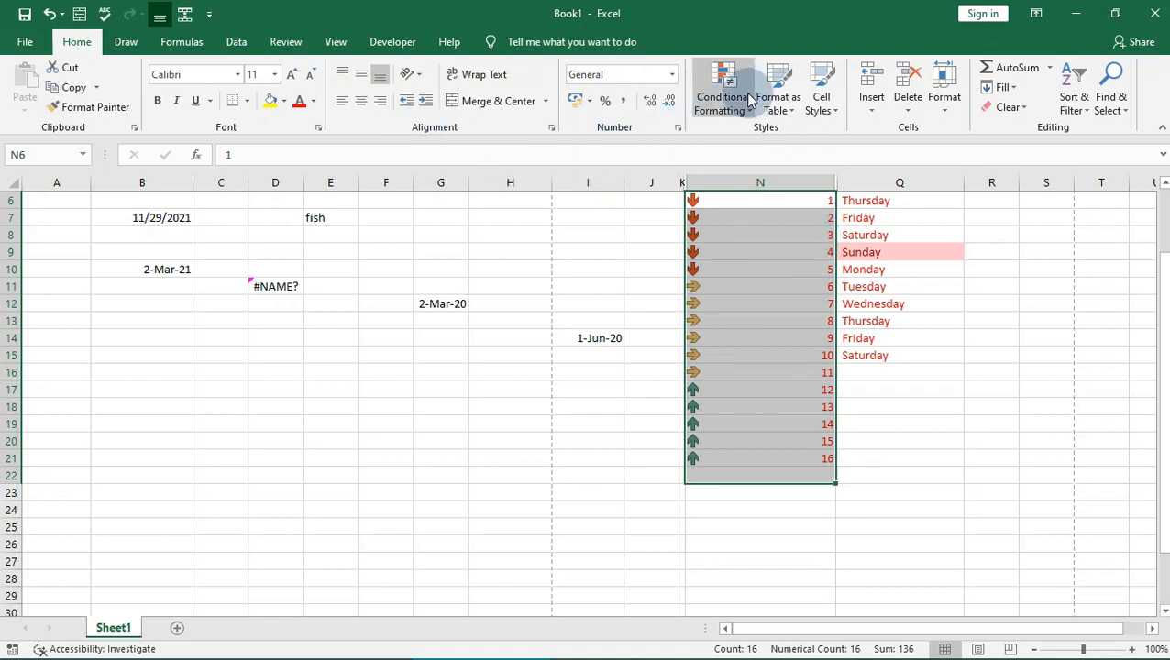
click(848, 497)
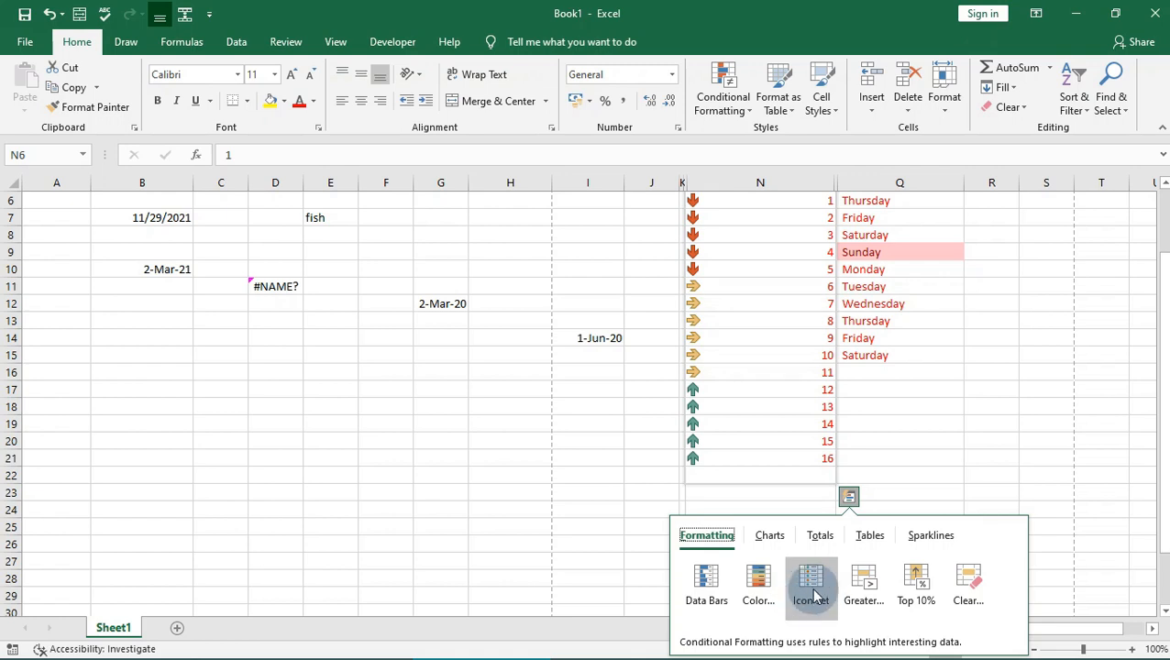
click(813, 591)
click(848, 498)
click(807, 580)
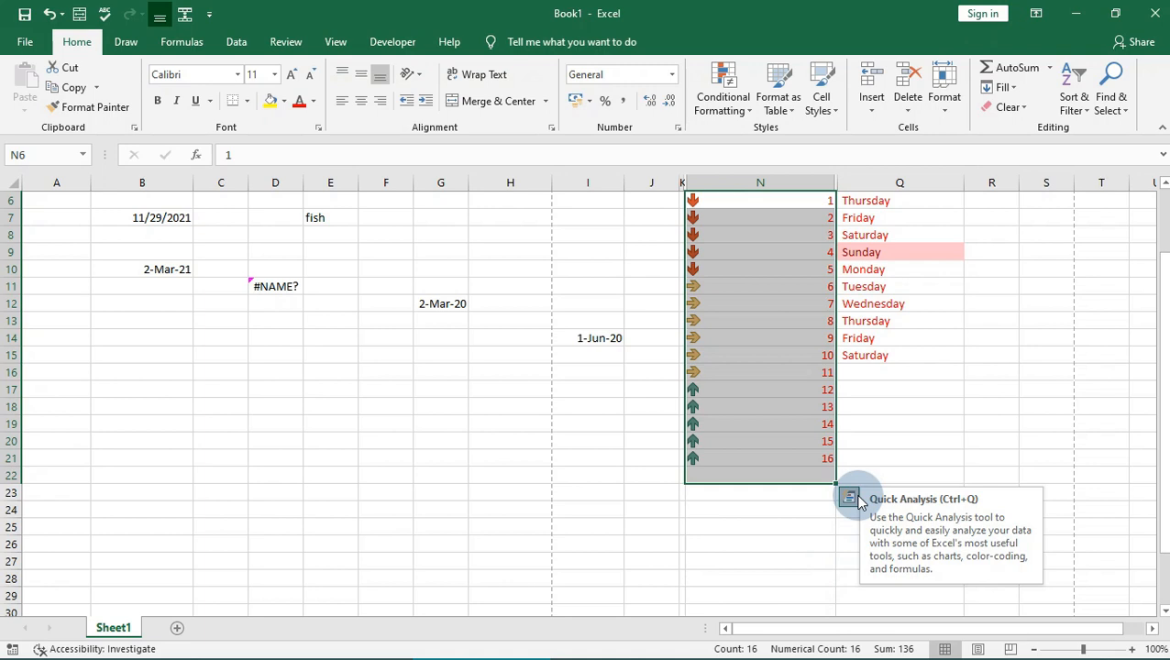
Clear both contents and formats from N6:N22 with Clear All, and undo the clearing.
click(1008, 108)
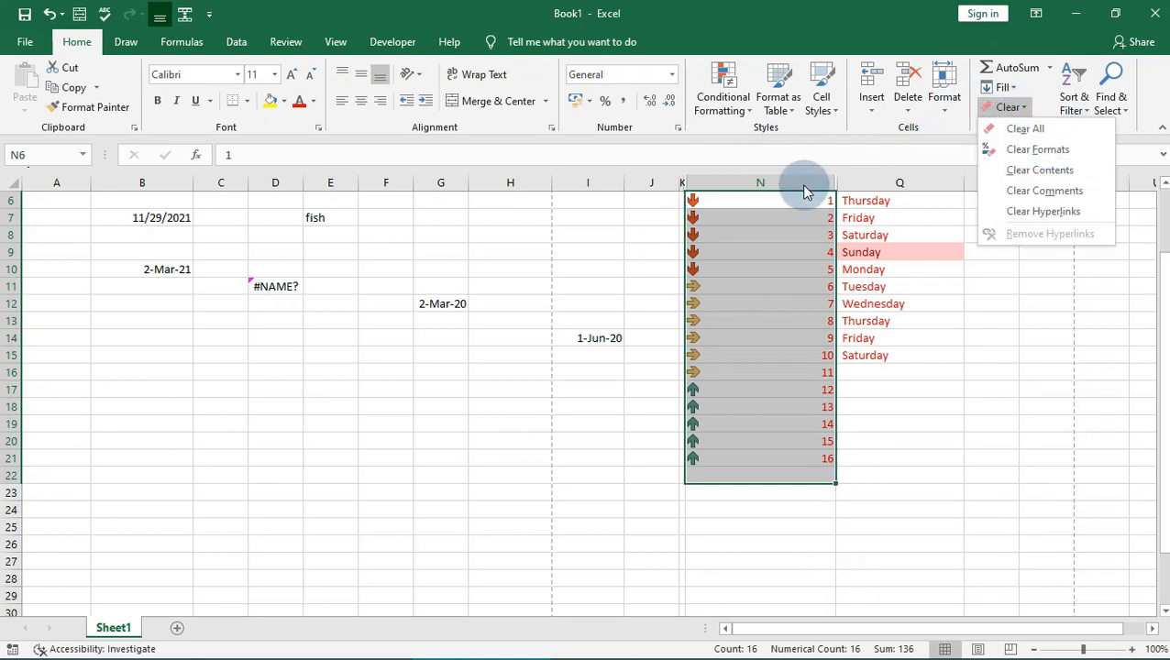
click(1026, 130)
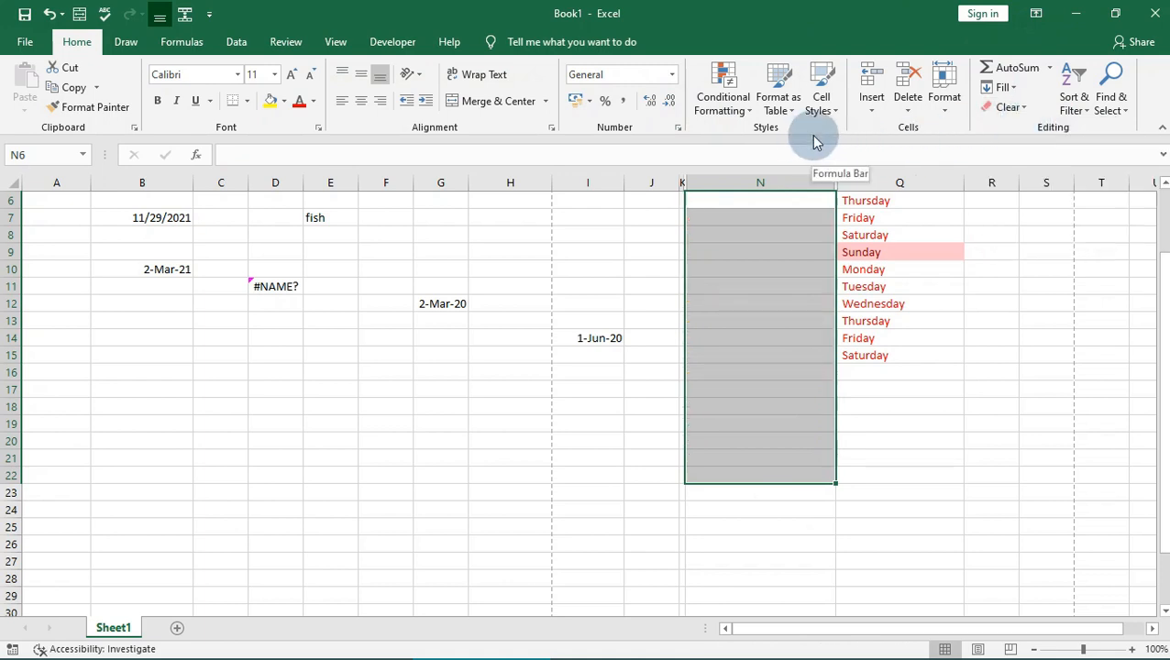
key(ctrl+z)
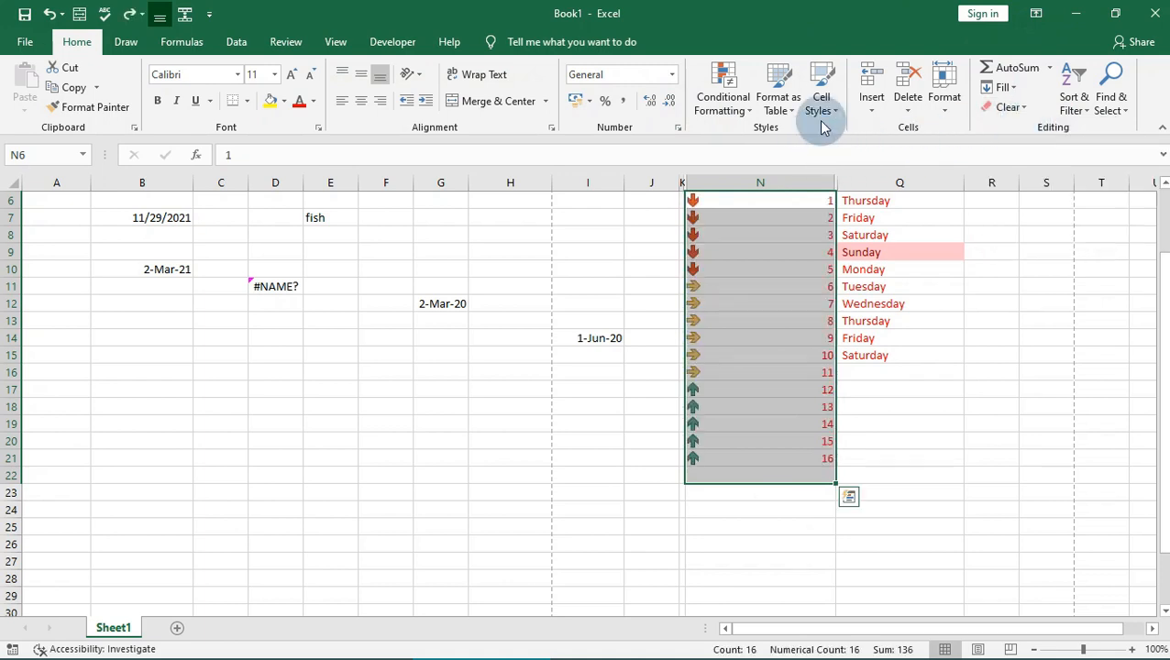
Clear only the formats from N6:N22 so the numbers are kept, and deselect the range.
click(1014, 108)
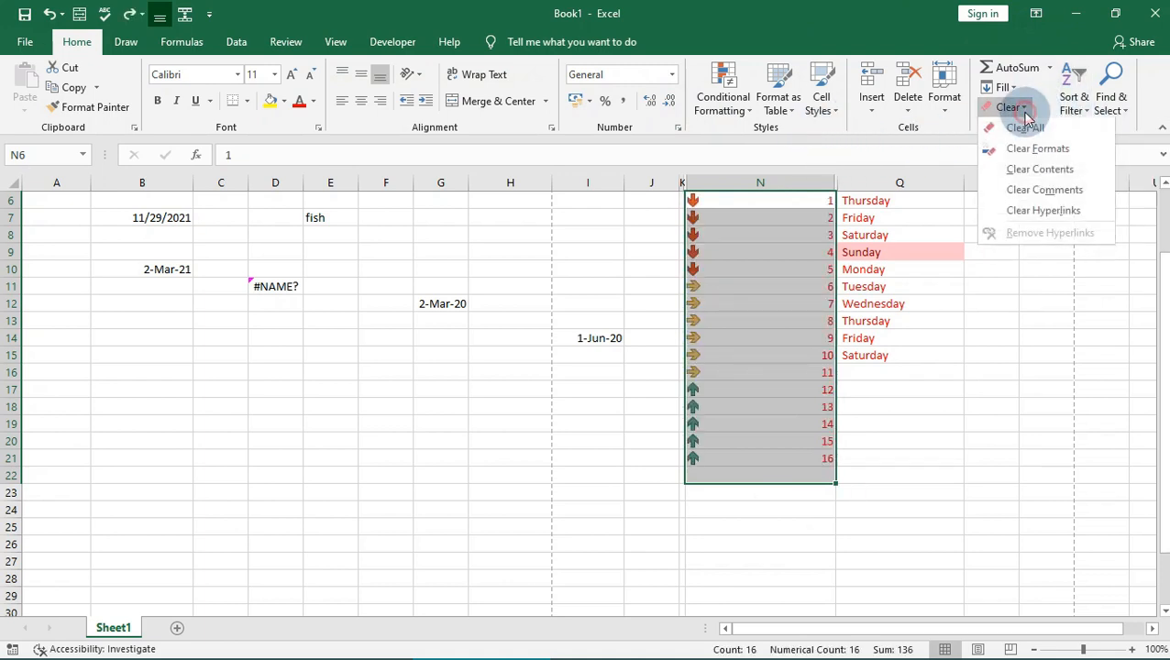
click(1062, 154)
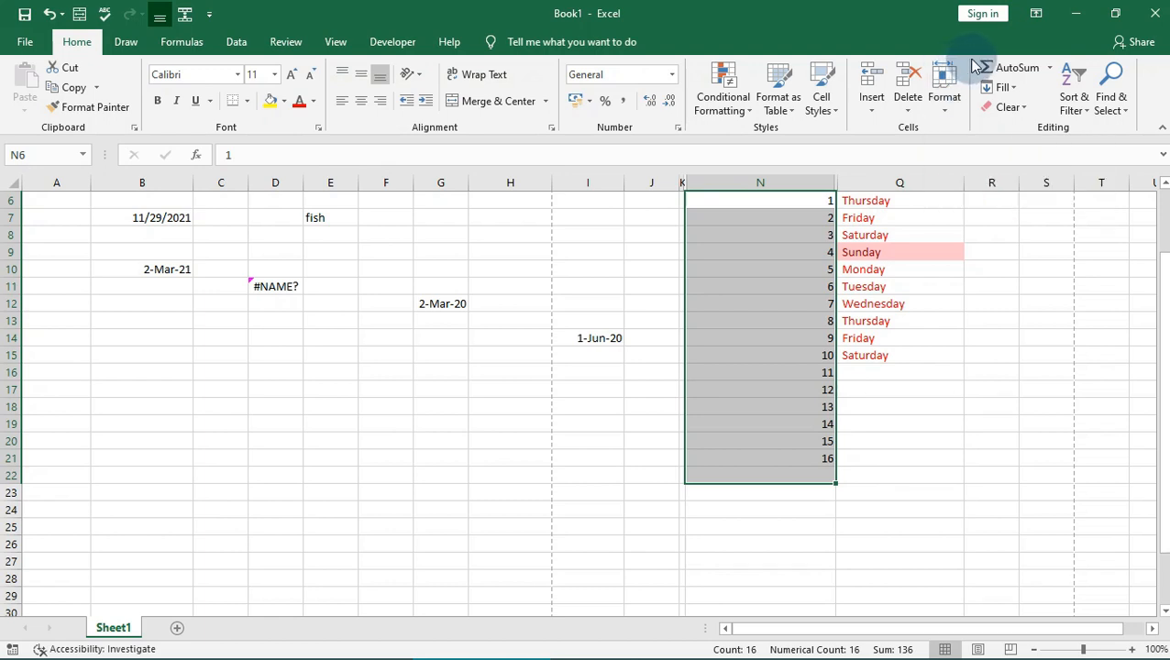
click(310, 356)
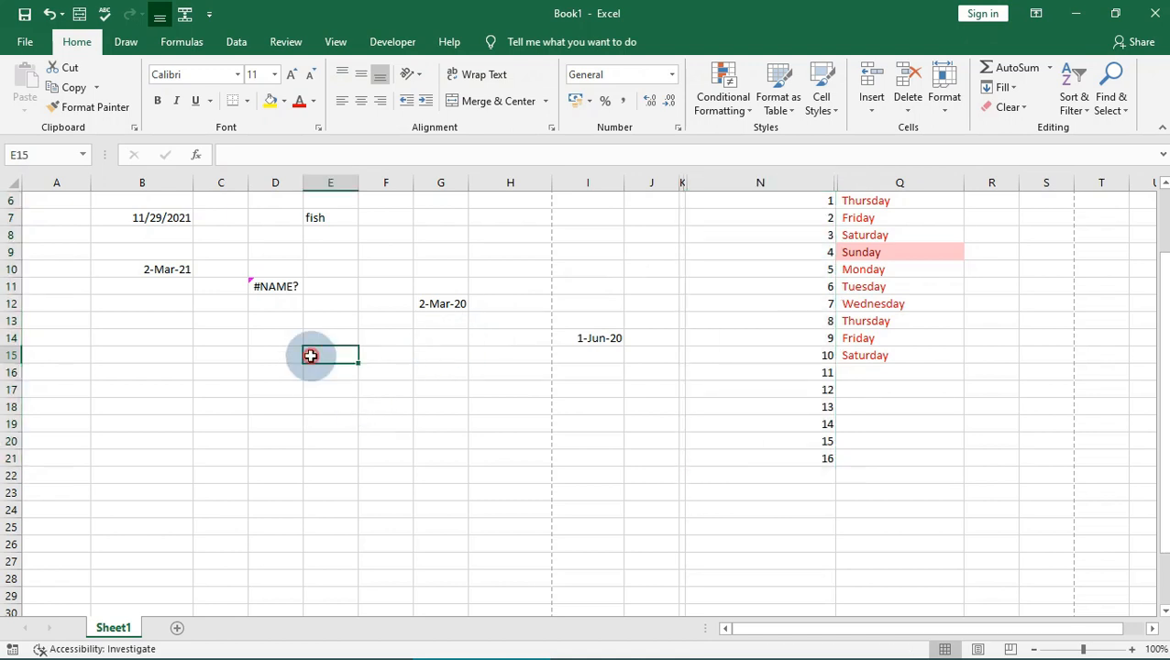
click(393, 404)
Enter the text "date" in cell C14.
click(218, 336)
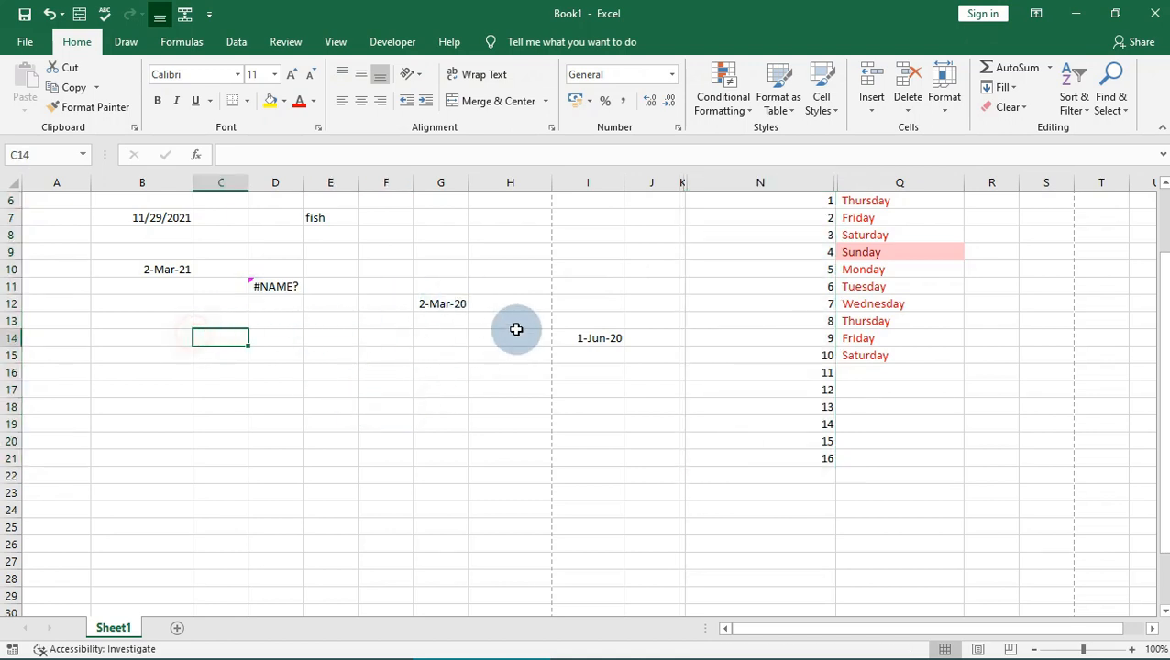
text(date)
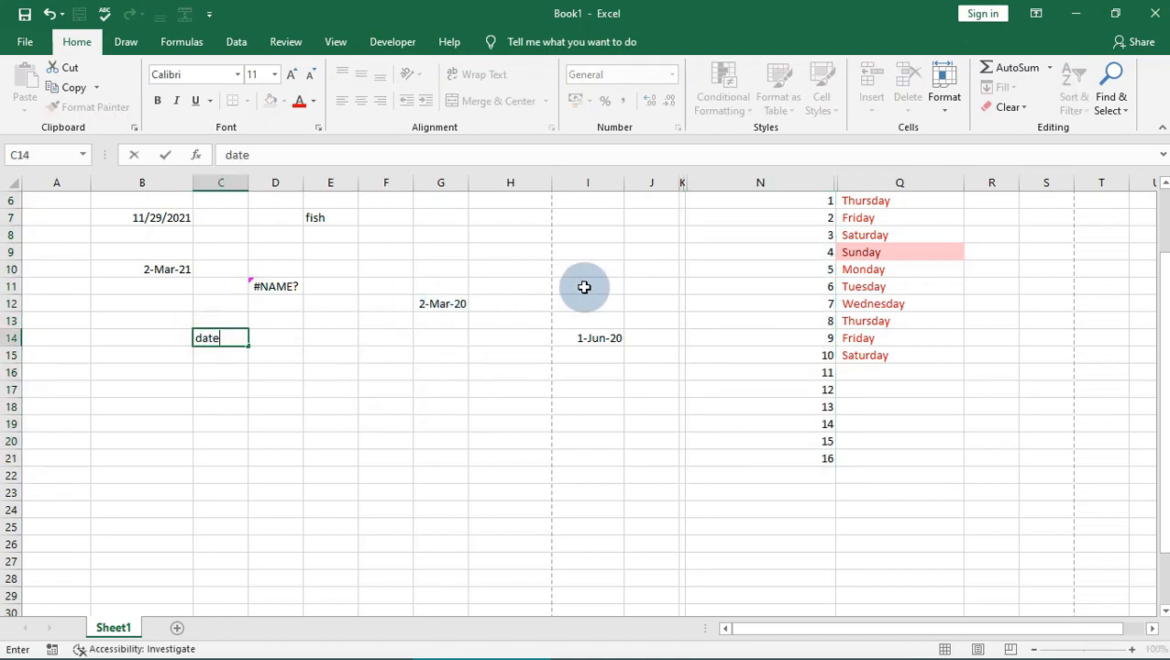
click(367, 373)
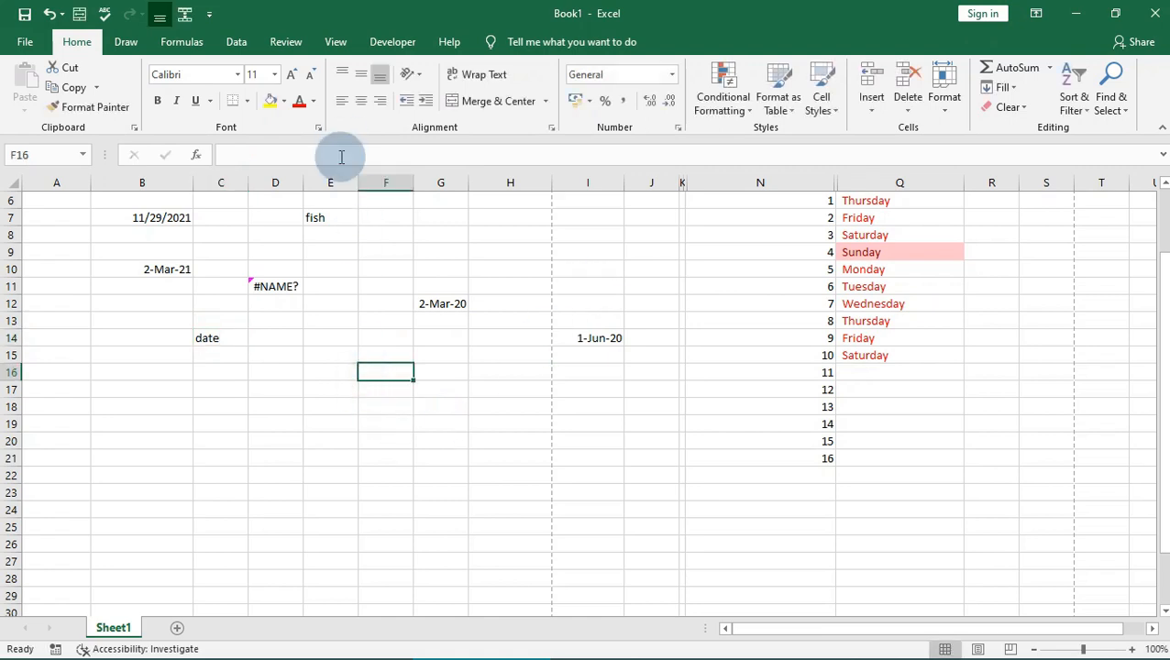
Edit cell C14 in place by appending an "s" so it reads "dates".
click(225, 341)
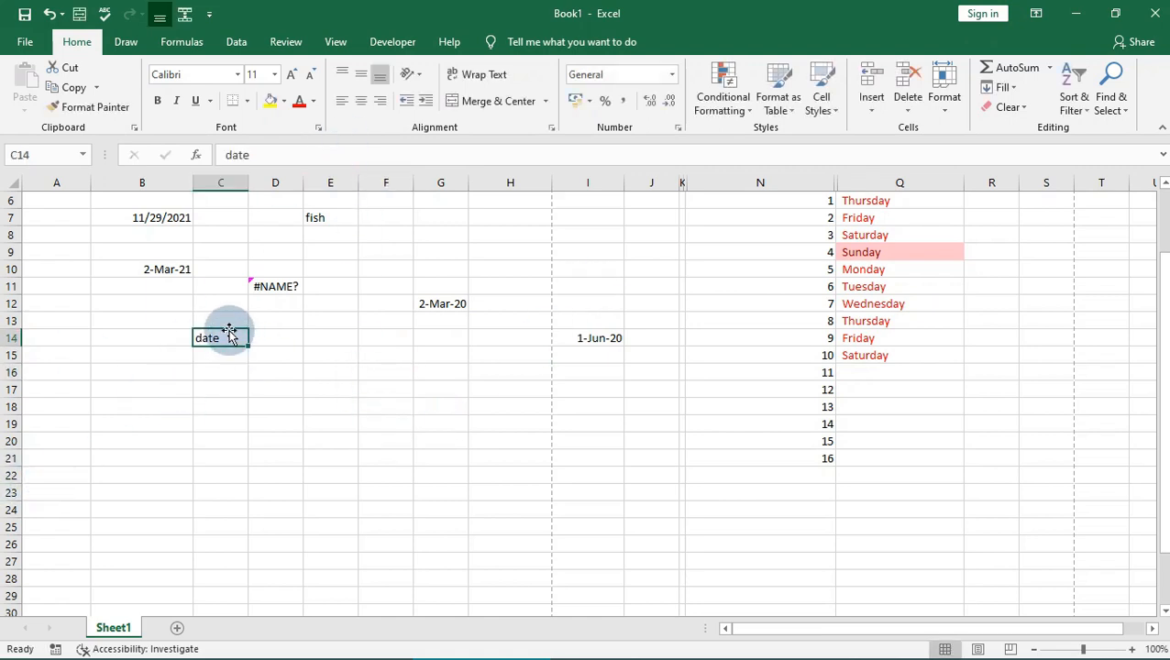
double_click(225, 339)
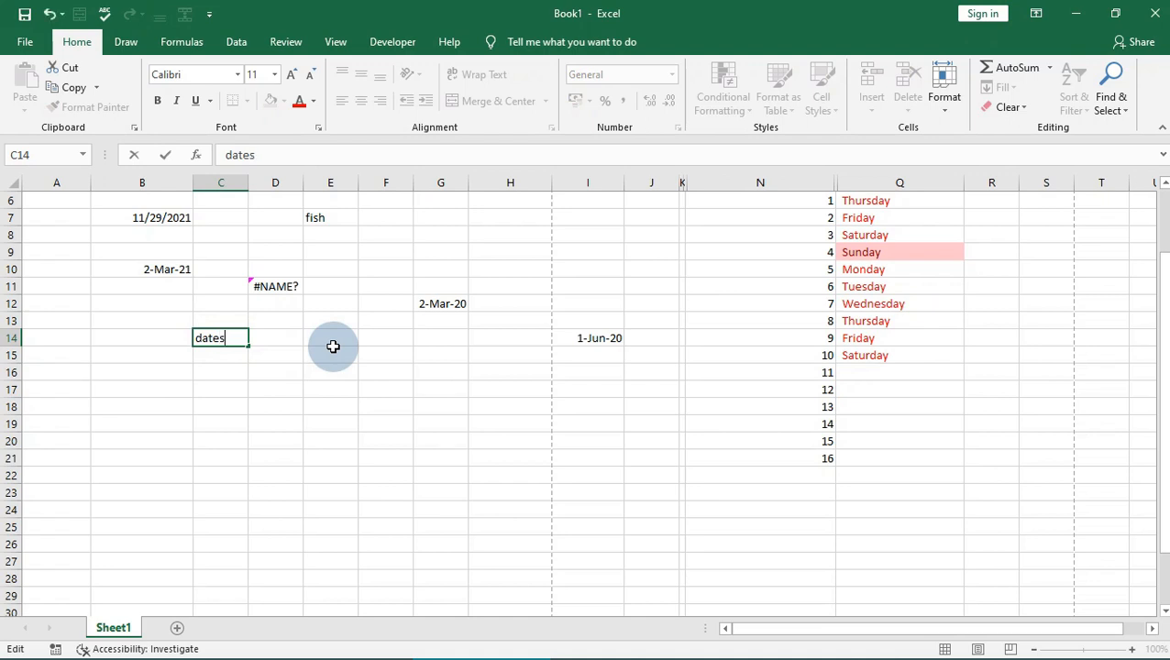
text(s)
click(335, 346)
double_click(228, 338)
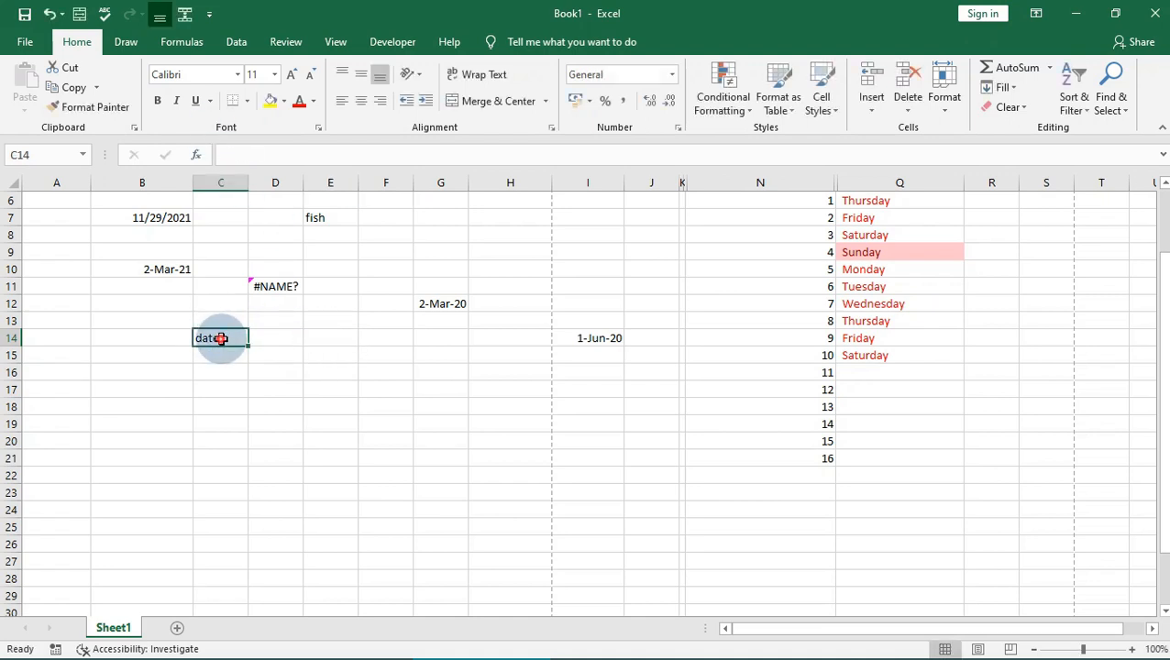
click(279, 335)
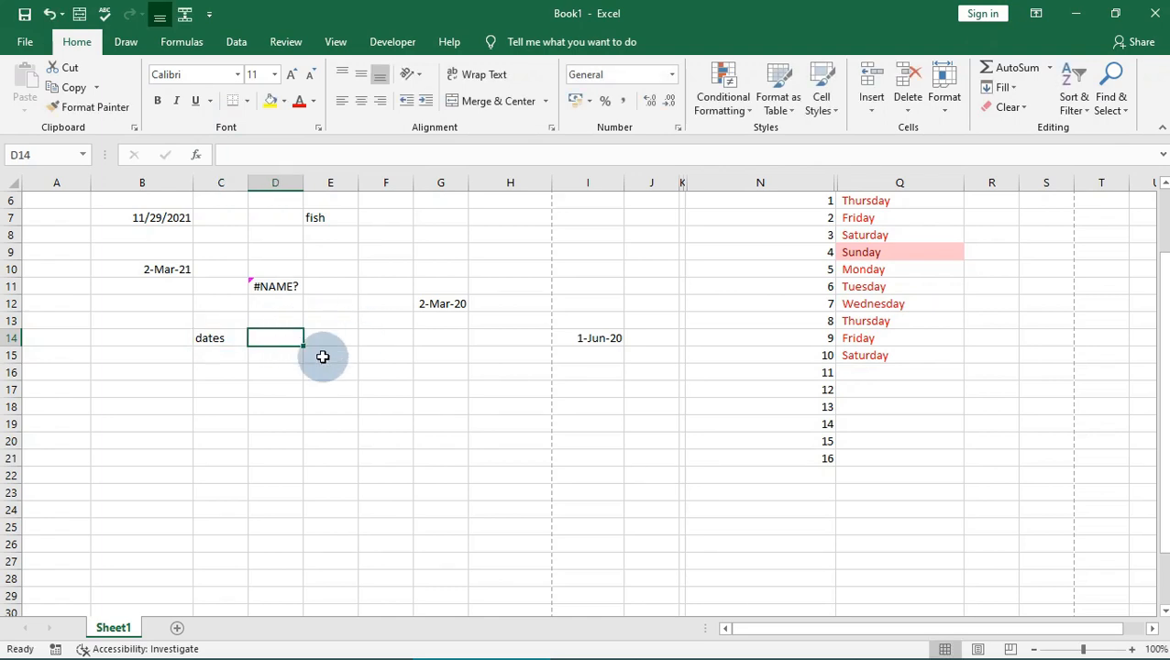
Fill every cell in the range D15:K27 with the text "sum" in a single entry.
drag(282, 358, 621, 562)
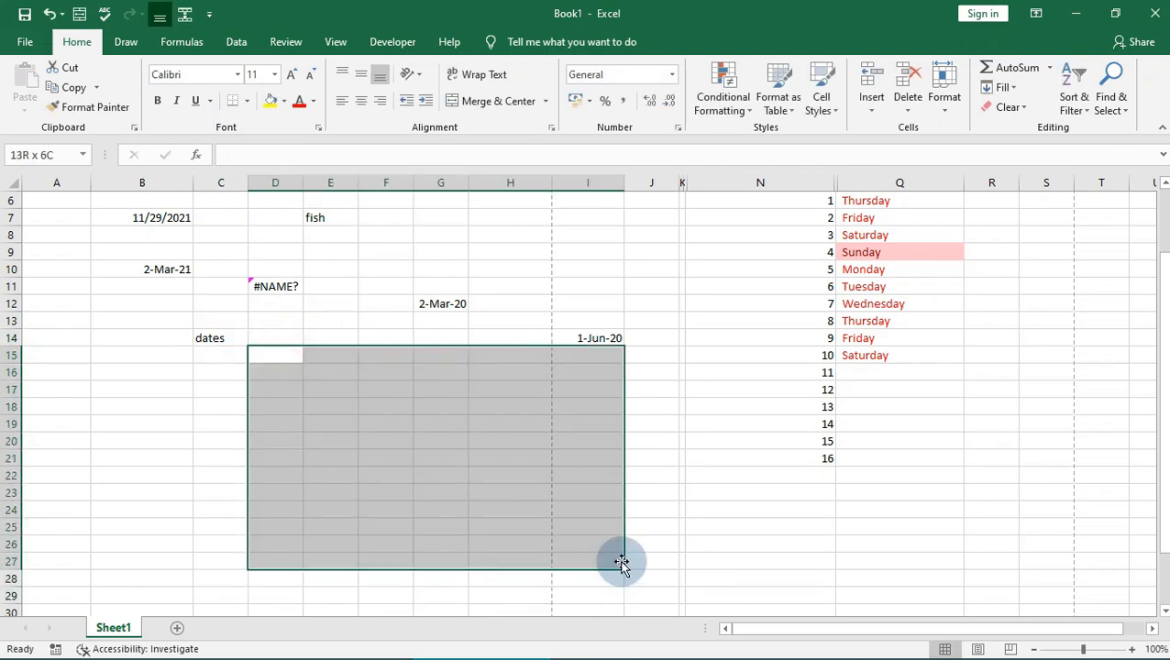
drag(261, 355, 675, 564)
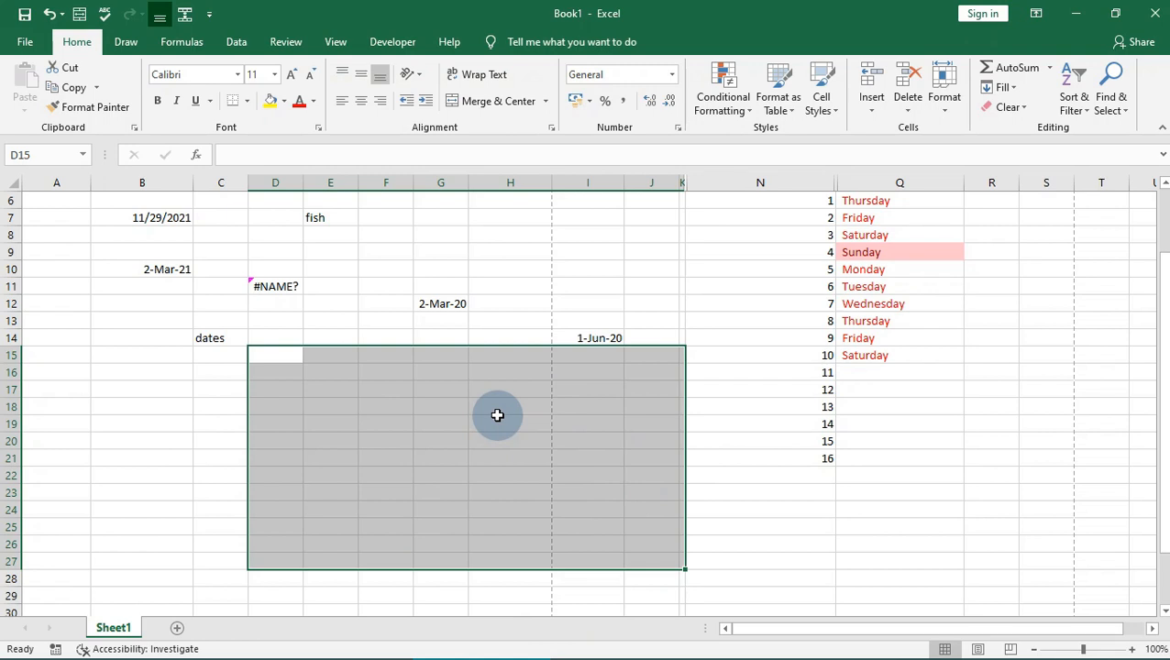
text(sum)
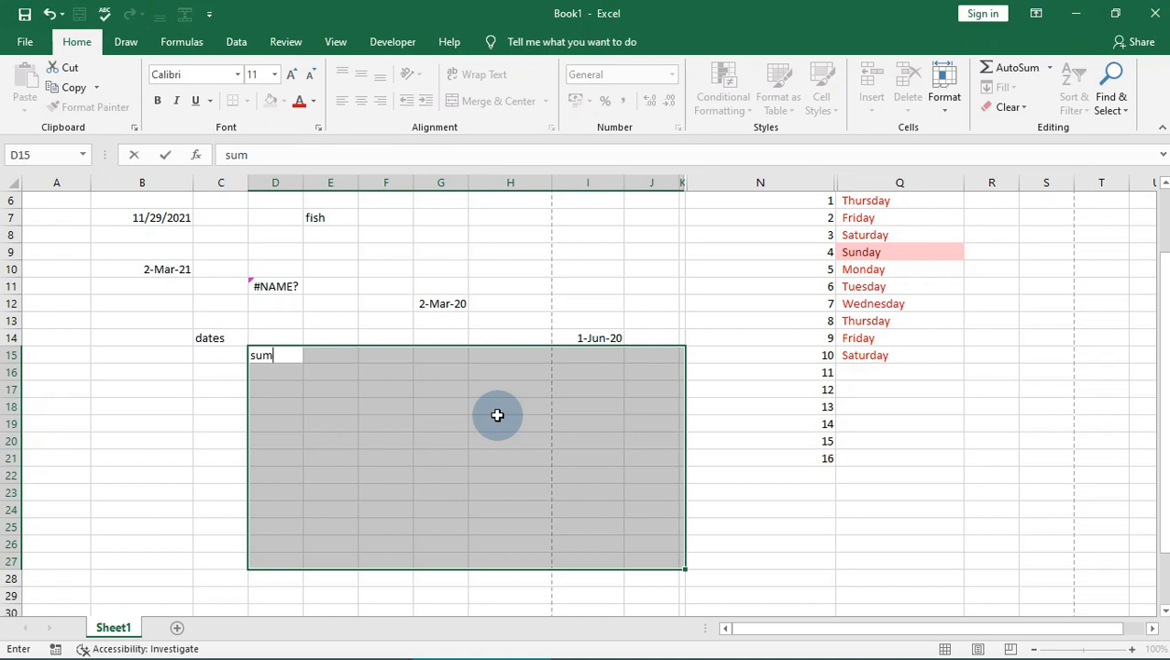
key(ctrl+Return)
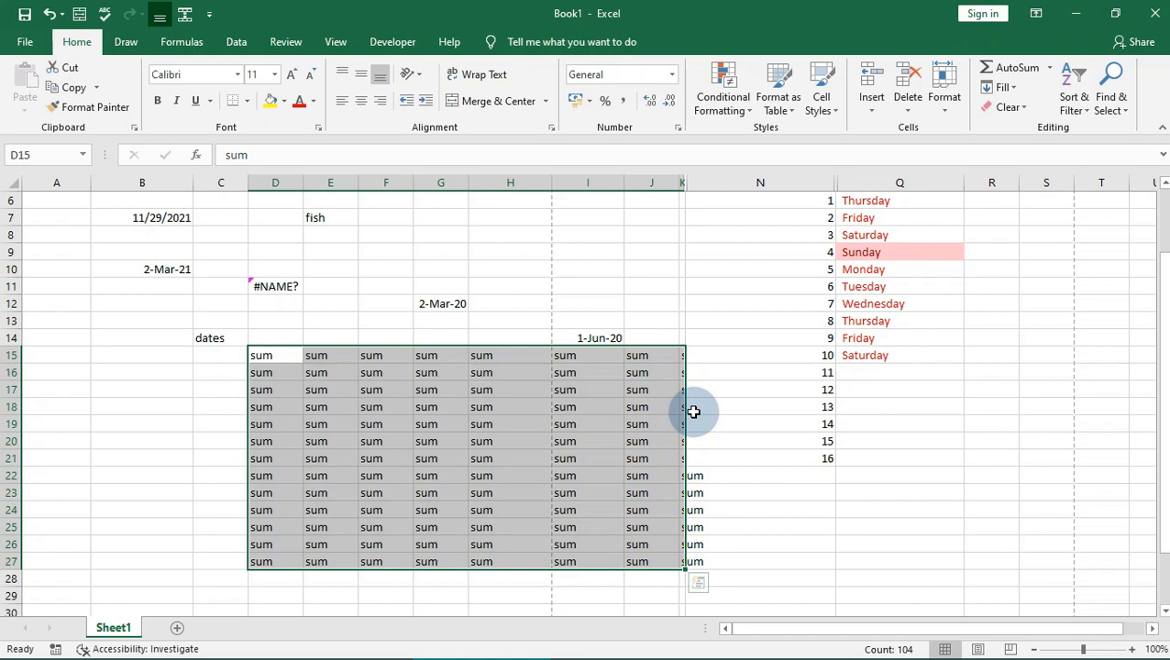
click(514, 232)
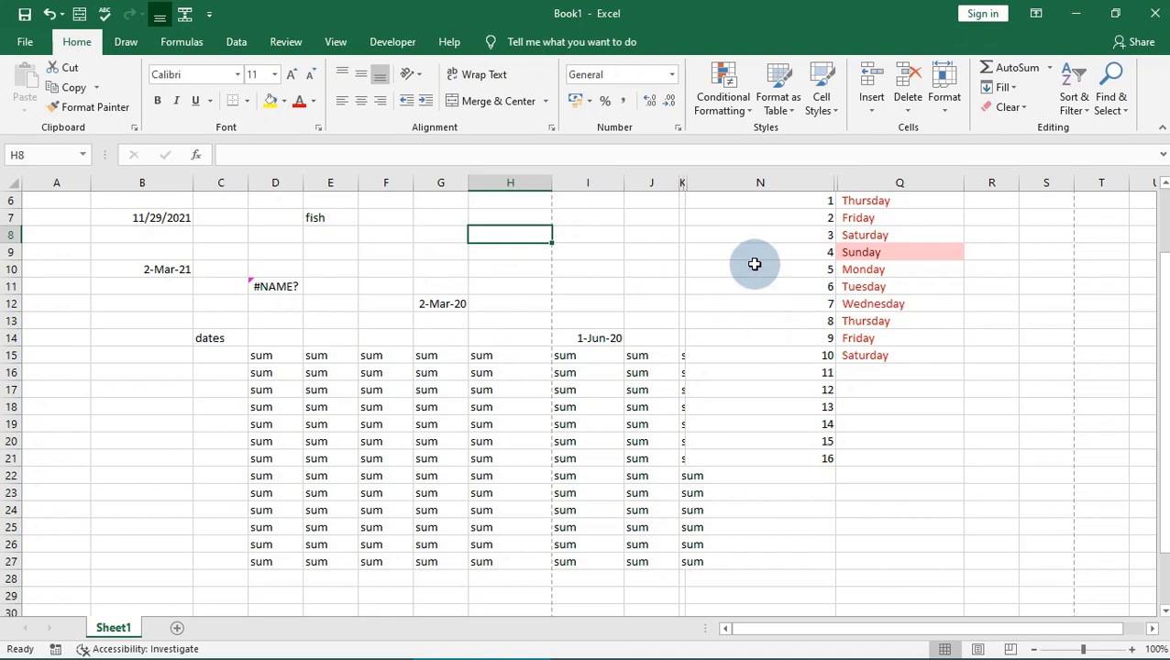
Try an AutoSum of the numbers in cell N22, changing its suggested range to N12 and trimming the reference to N1.
drag(803, 201, 822, 463)
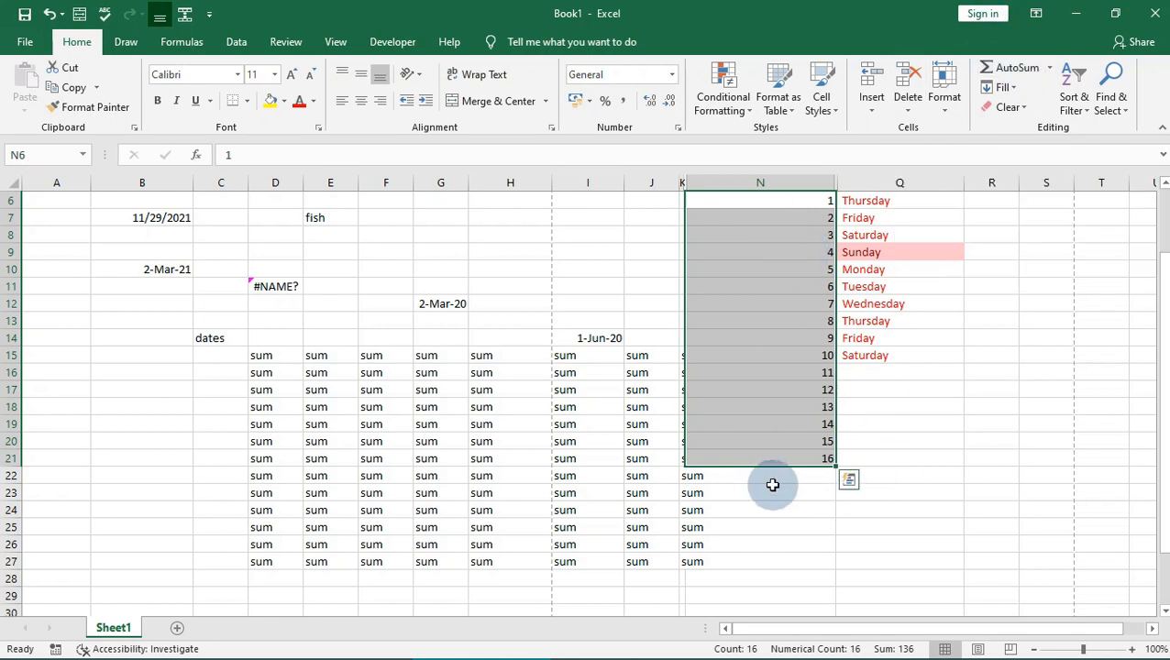
click(779, 477)
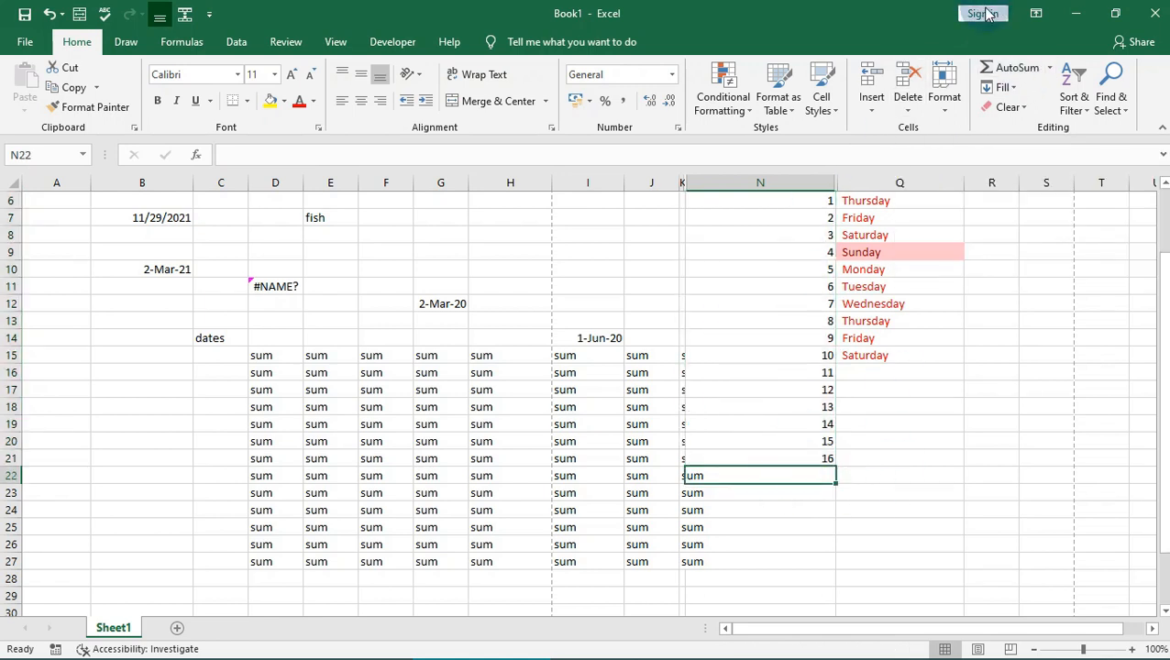
click(1029, 74)
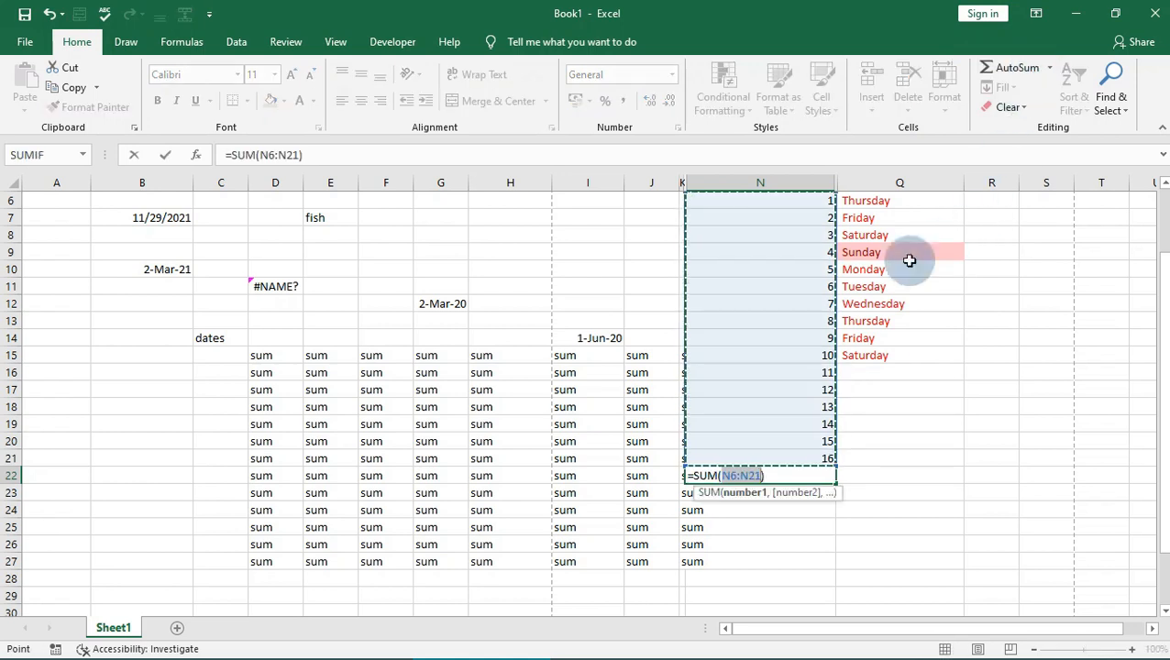
drag(836, 468, 765, 299)
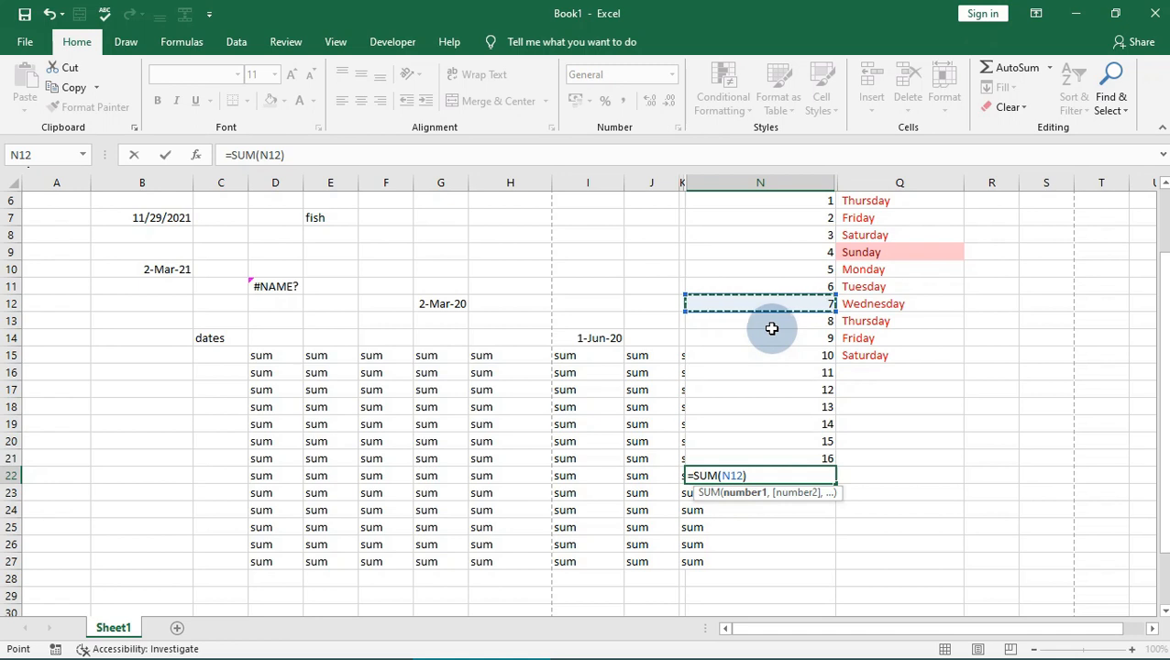
key(BackSpace)
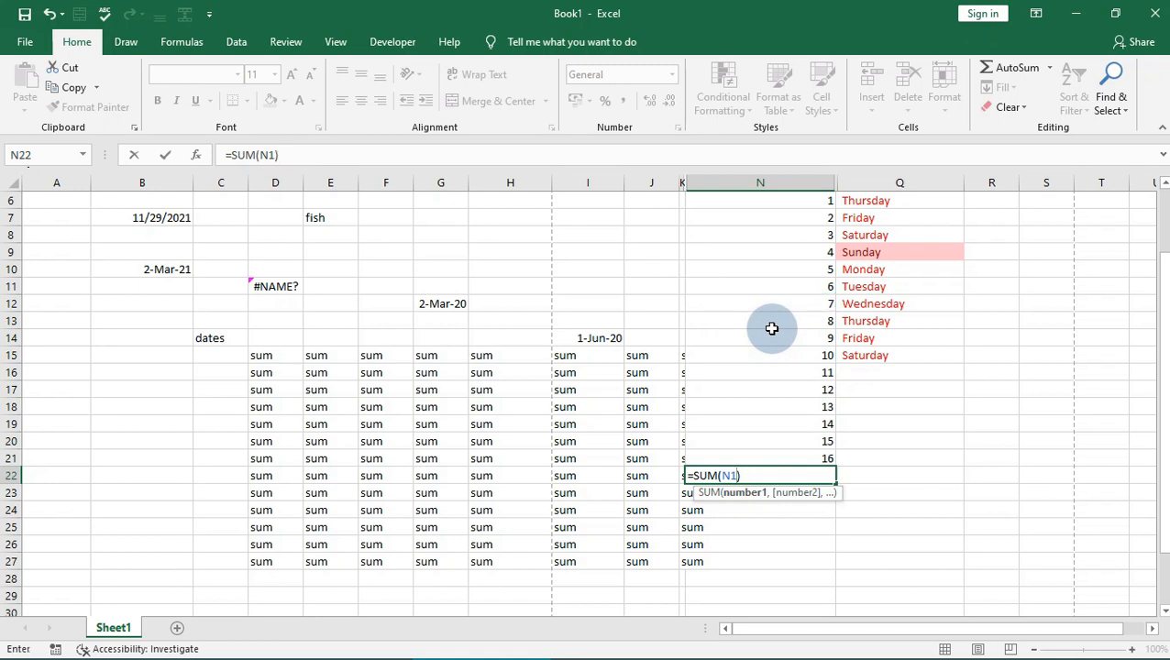
scroll(772, 329, up, 1)
click(771, 321)
Select the numbers in N6:N21 and total them in N22 with AutoSum.
drag(776, 269, 795, 525)
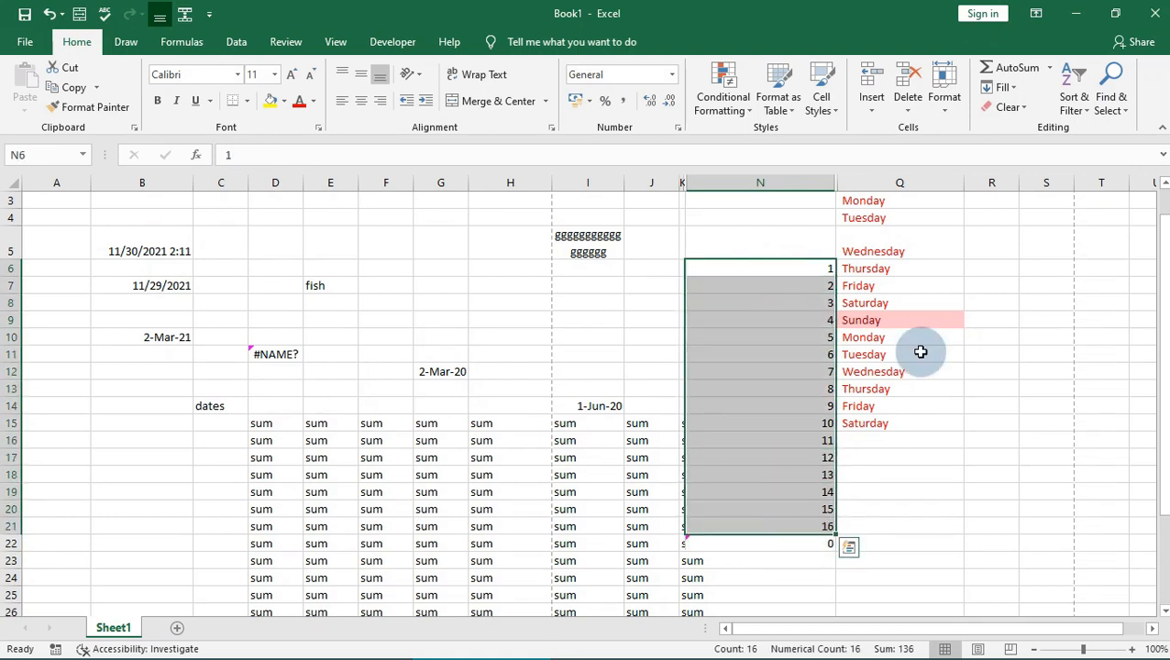
click(1019, 73)
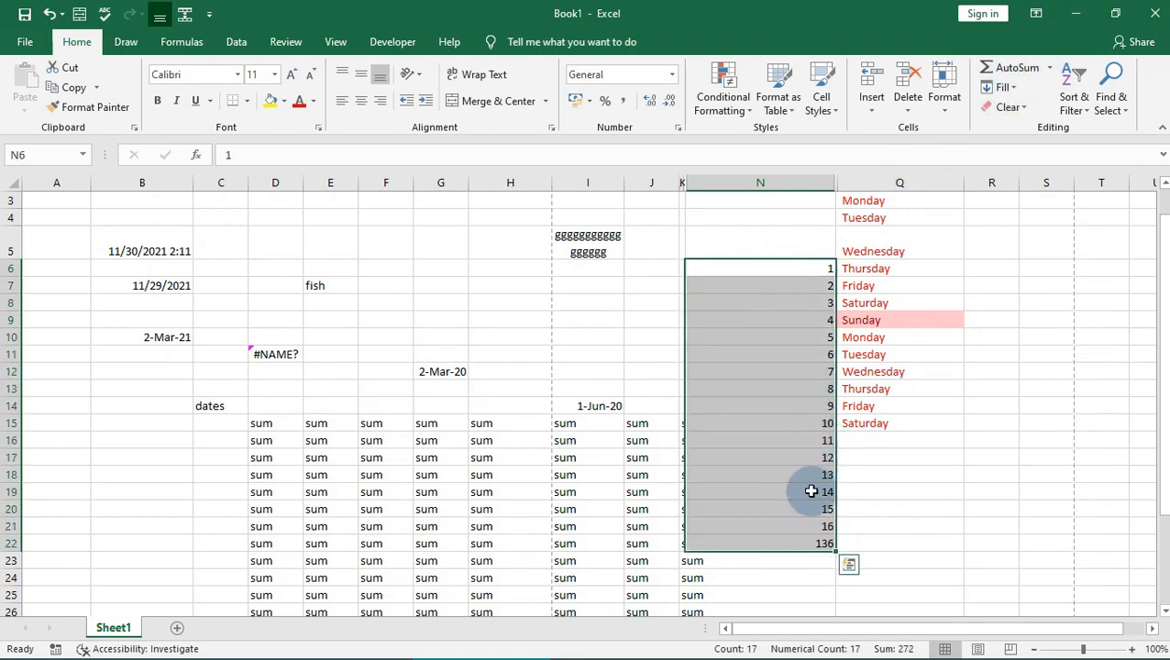
Start an AutoSum in cell N23 and replace its suggested reference with cell N14.
click(810, 558)
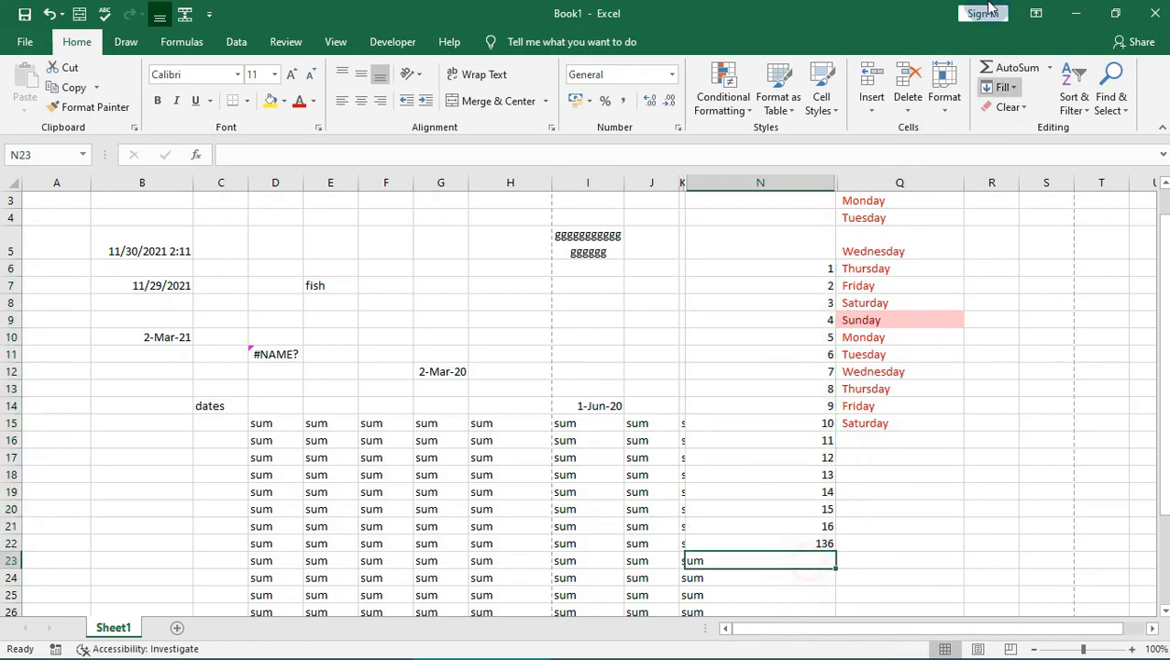
click(989, 70)
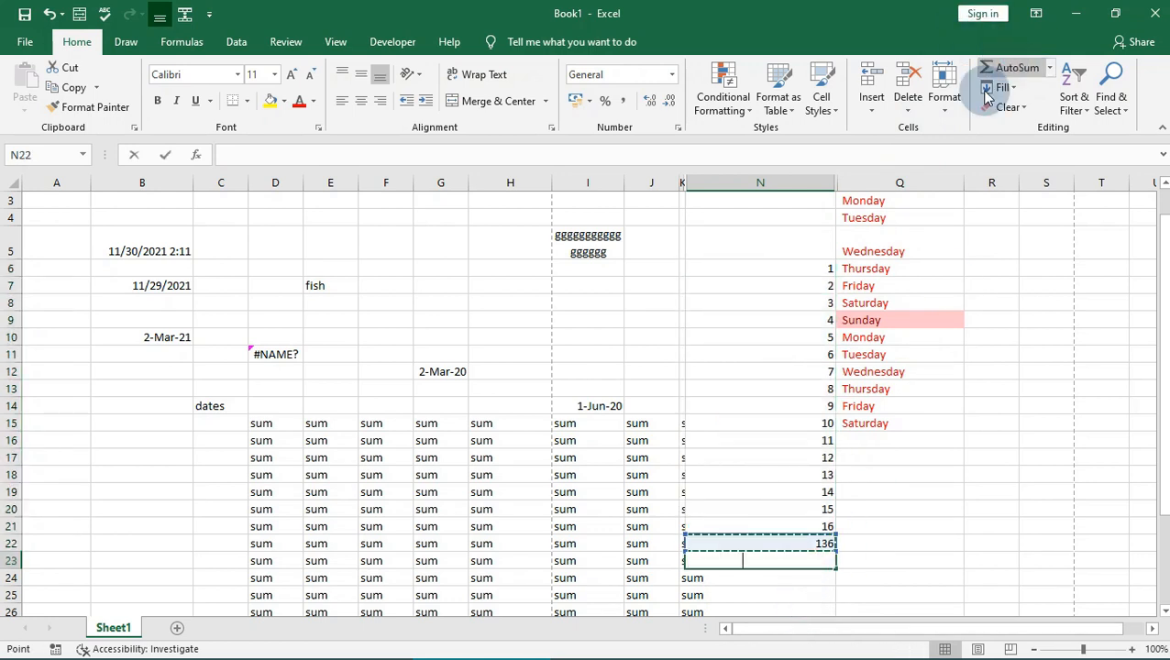
click(773, 370)
click(770, 408)
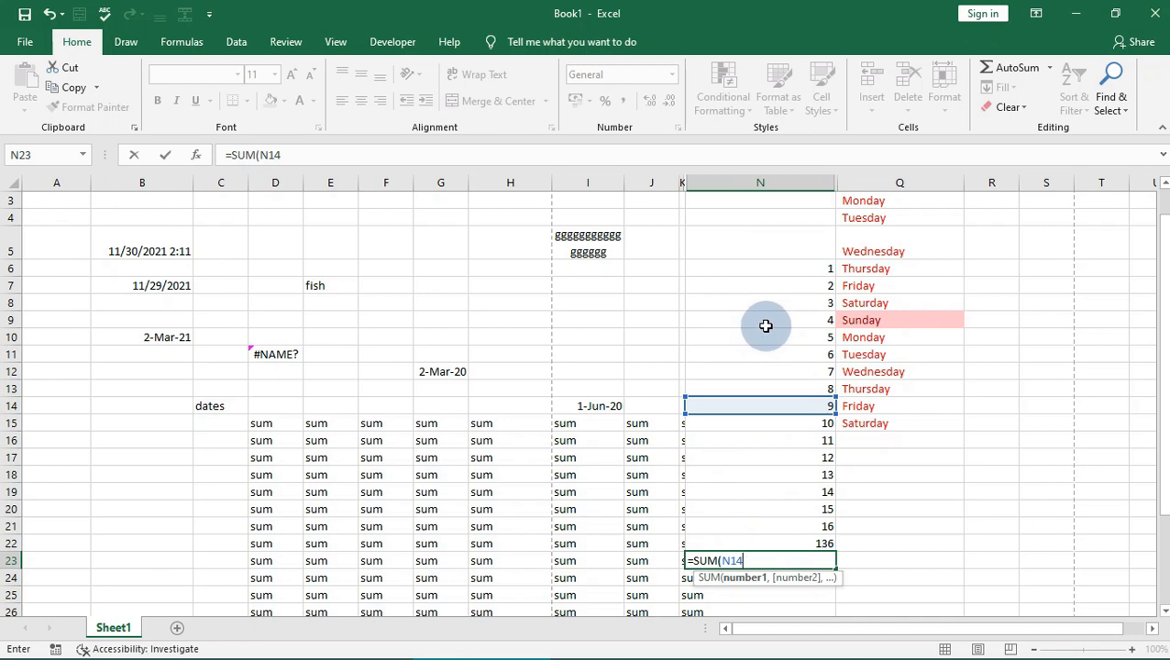
scroll(512, 303, down, 2)
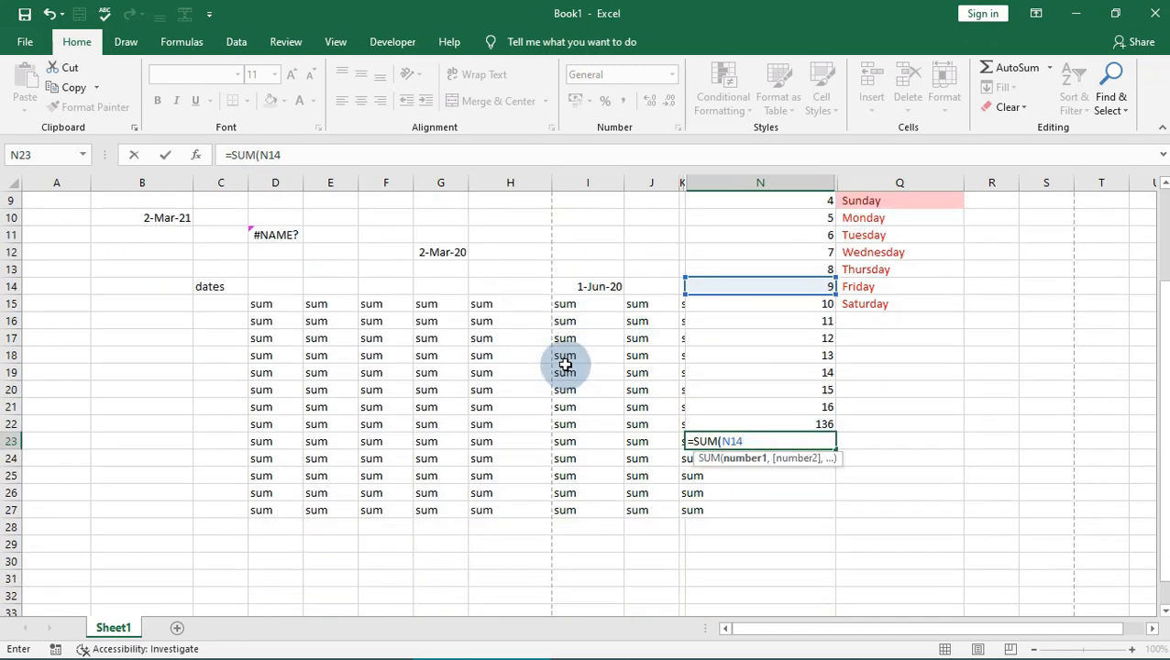
Select the "sum" entries in E15:E27 as one range, then reduce the selection to cell F16.
drag(317, 304, 347, 509)
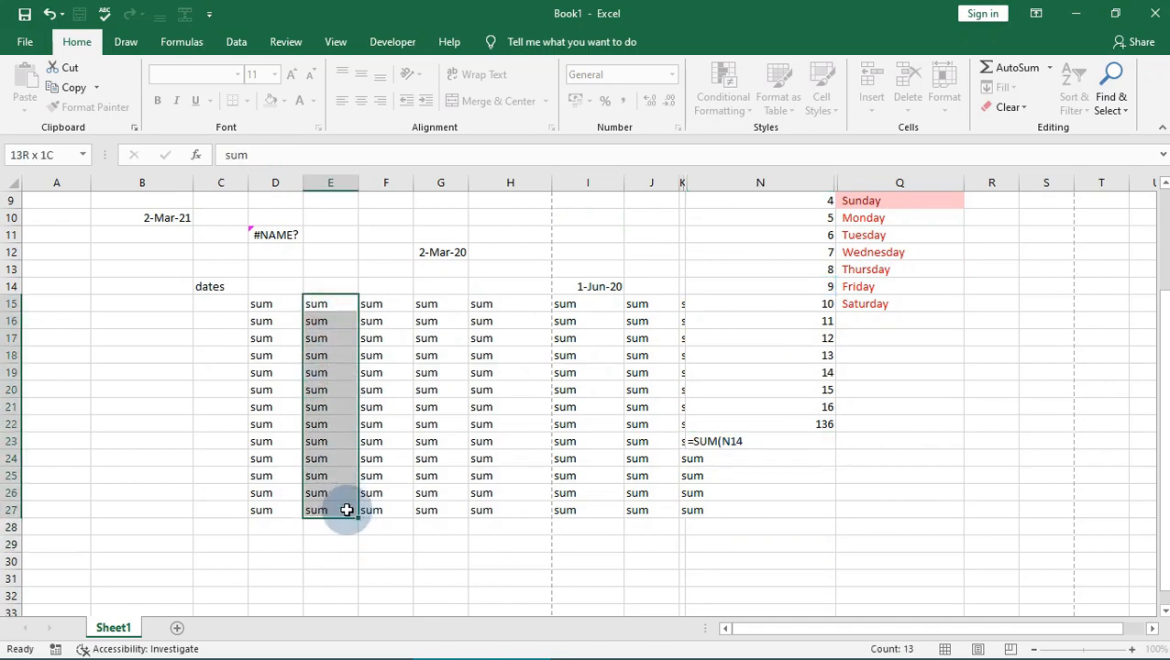
click(368, 320)
scroll(896, 370, up, 2)
scroll(909, 275, up, 1)
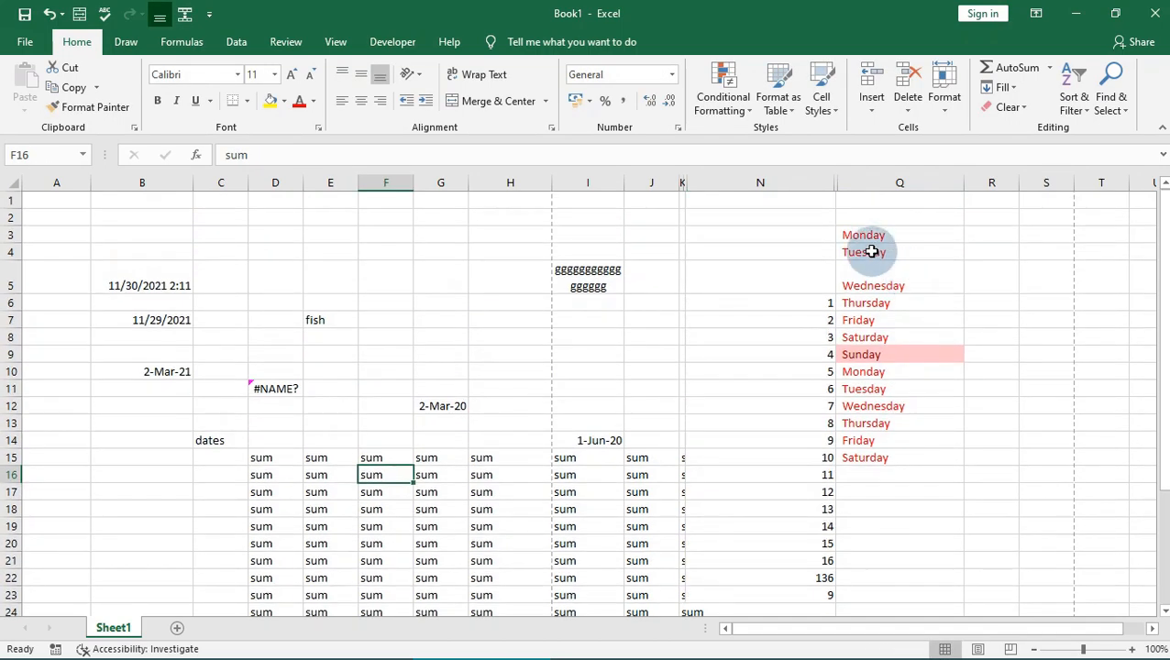
Select the weekday list Q3:Q15 as a range and return the selection to Q3.
drag(865, 235, 871, 459)
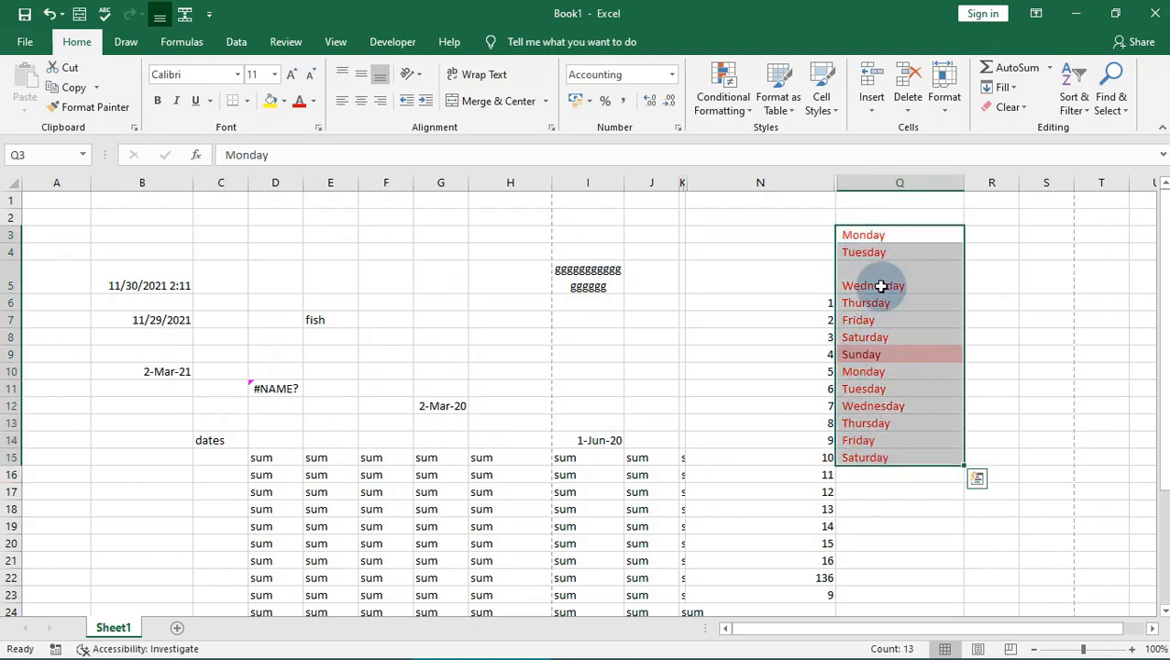
click(878, 234)
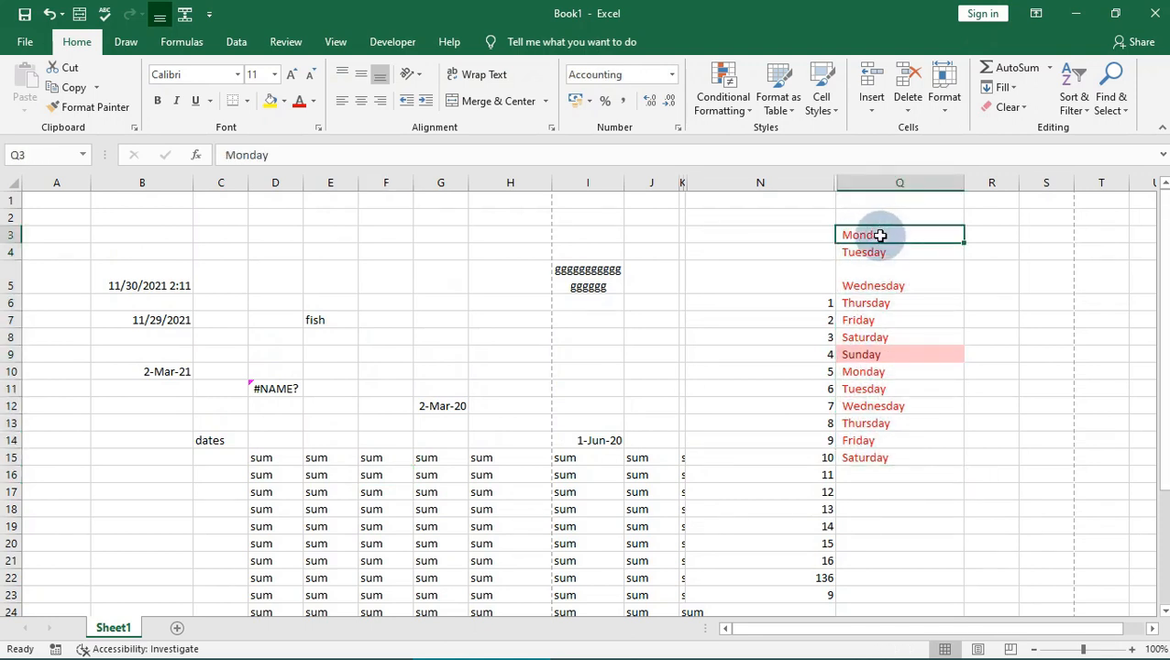
drag(880, 235, 905, 446)
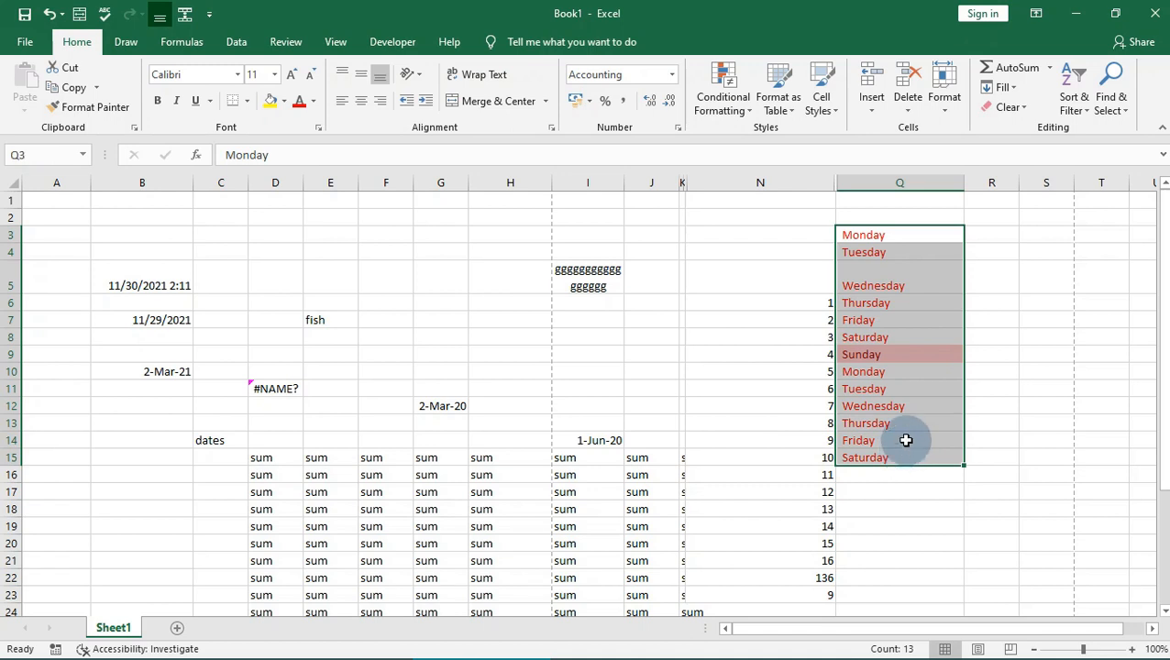
click(900, 236)
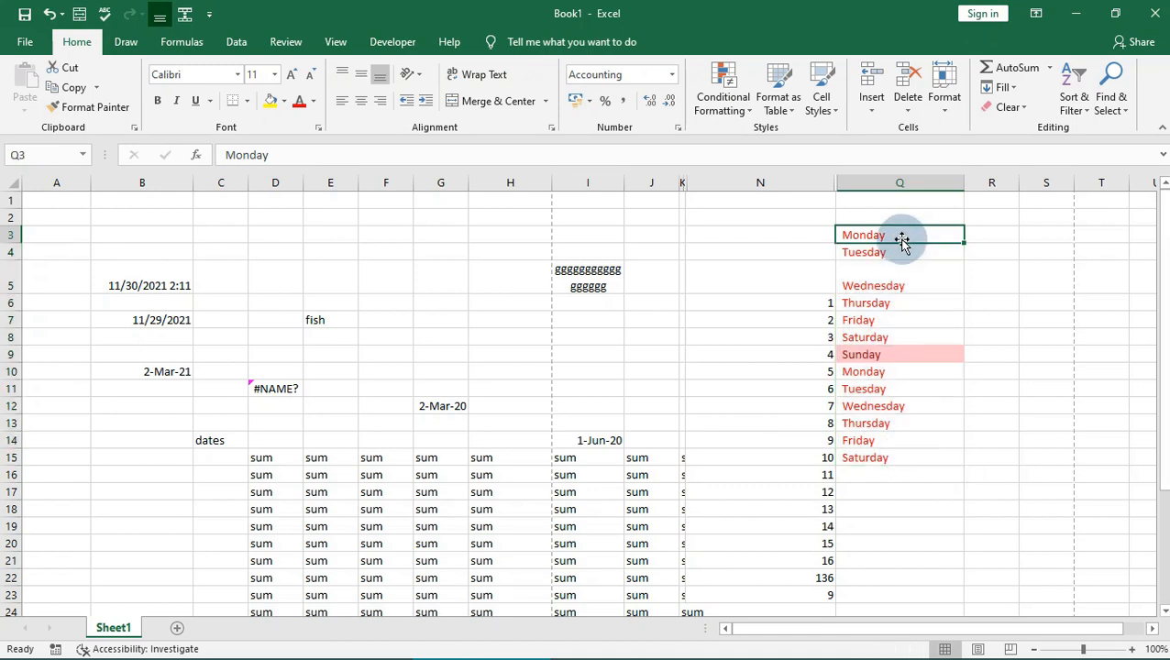
Extend the selection cell by cell from Q3 down the weekday list, then adjust it to cover Q3:S13.
key(shift+Down)
key(shift+Down)
key(shift+Down)
key(shift+Down)
key(shift+Down)
key(shift+Down)
key(shift+Down)
key(shift+Down)
key(shift+Down)
key(shift+Down)
key(shift+Down)
key(shift+Down)
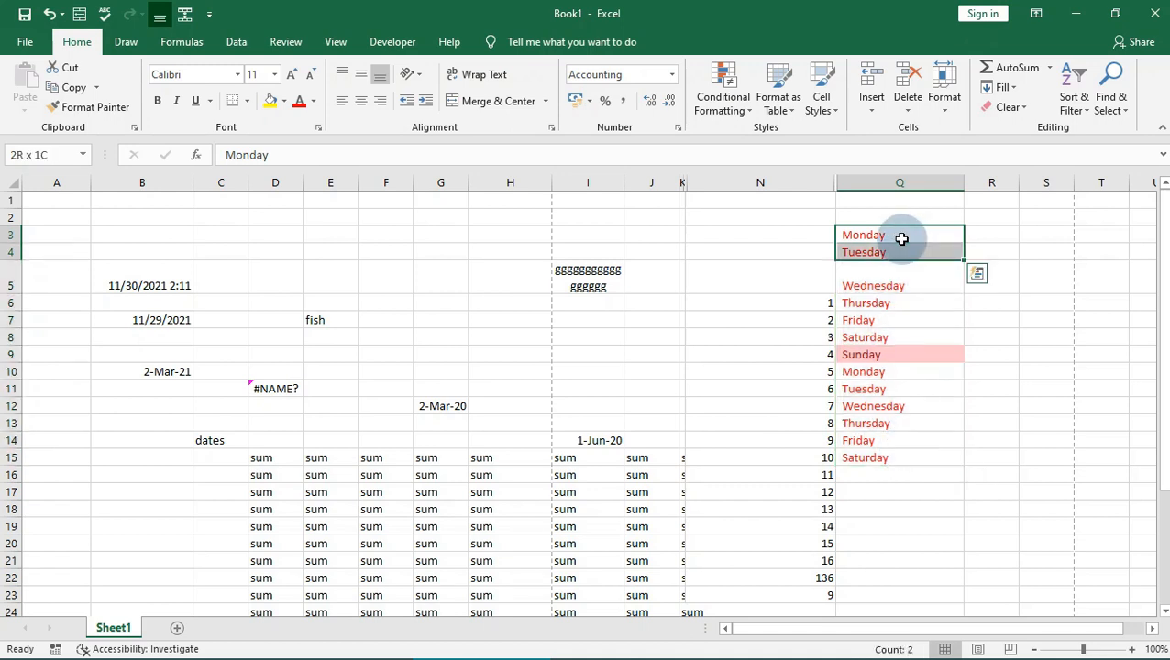
key(shift+Up)
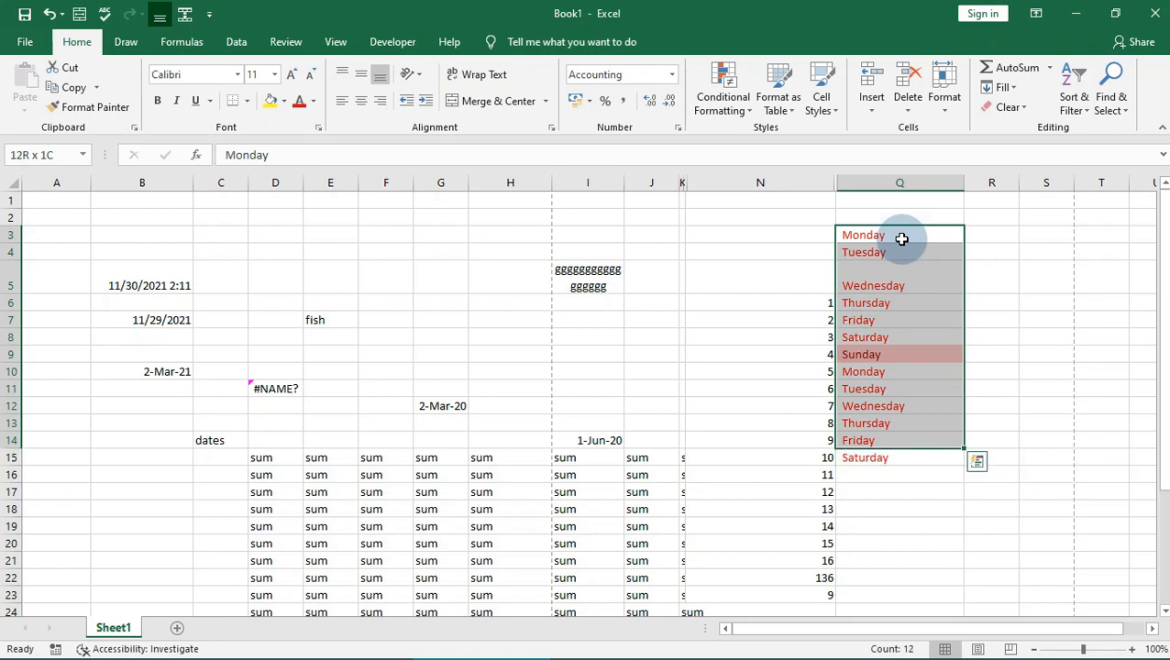
key(shift+Up)
key(shift+Right)
key(shift+Right)
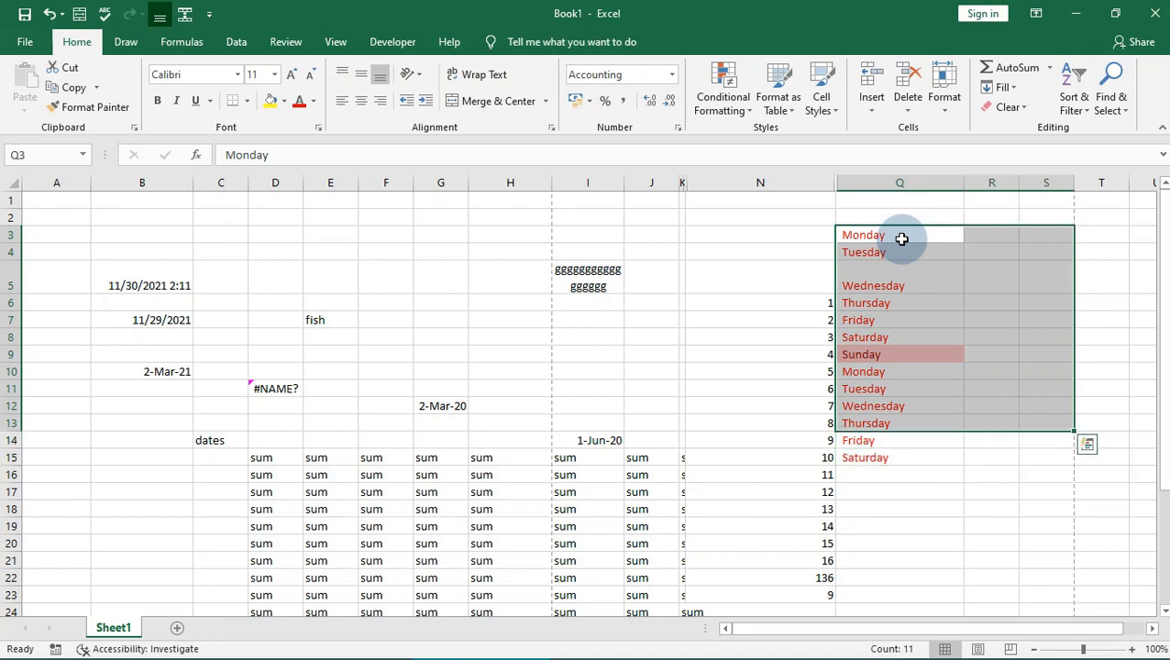
Starting from Q3, jump between the edges of the data blocks, going across to D15 and back to Q15.
click(902, 238)
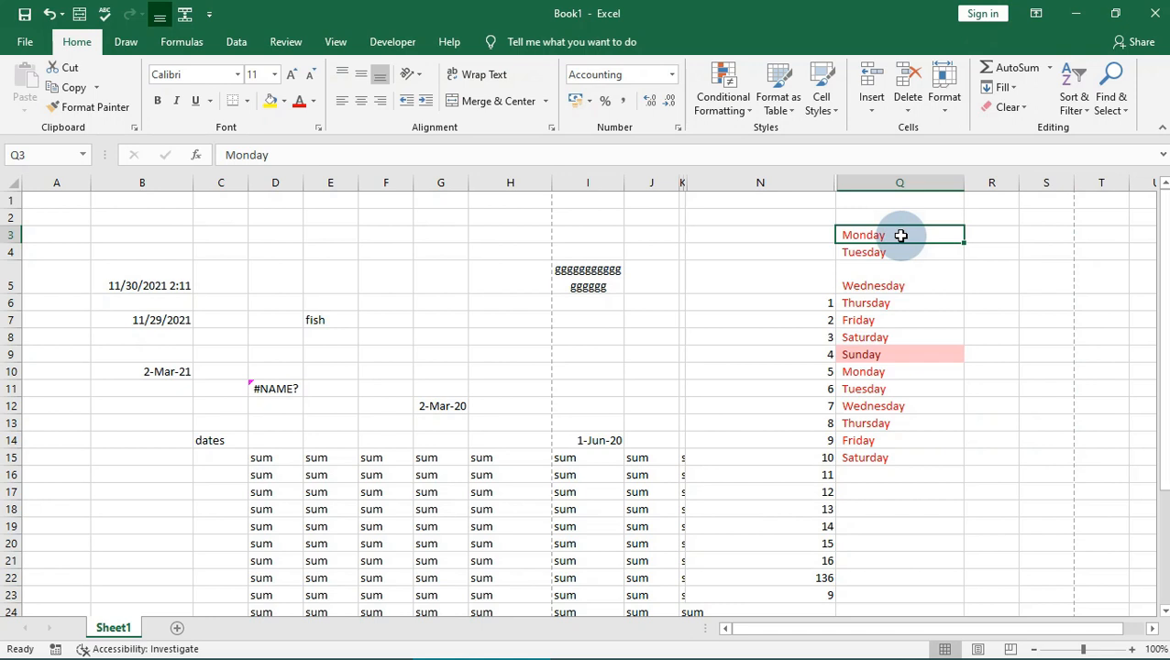
key(ctrl+Down)
key(ctrl+Up)
key(ctrl+Down)
key(ctrl+Left)
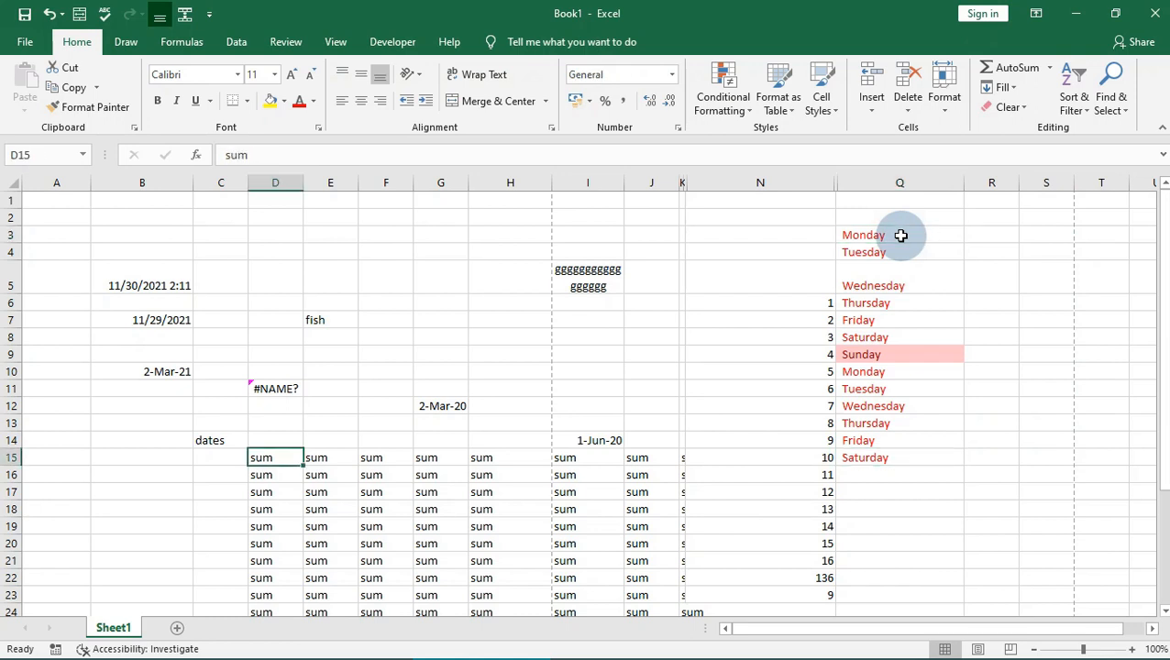
key(ctrl+Right)
key(ctrl+Up)
key(ctrl+Down)
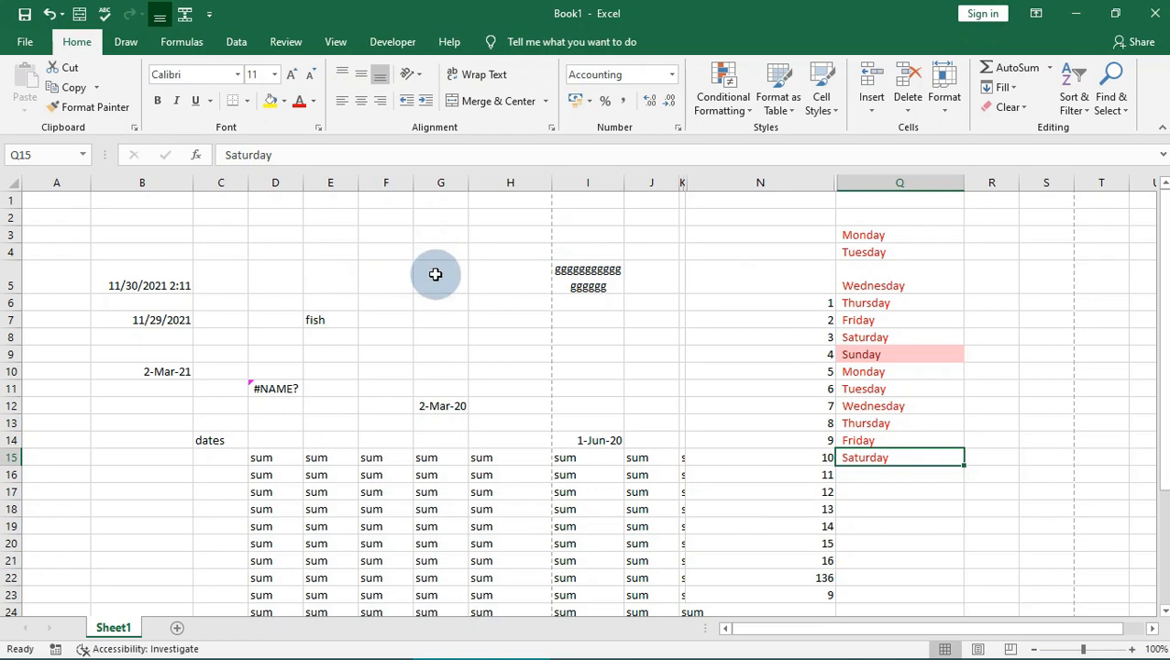
scroll(454, 288, down, 2)
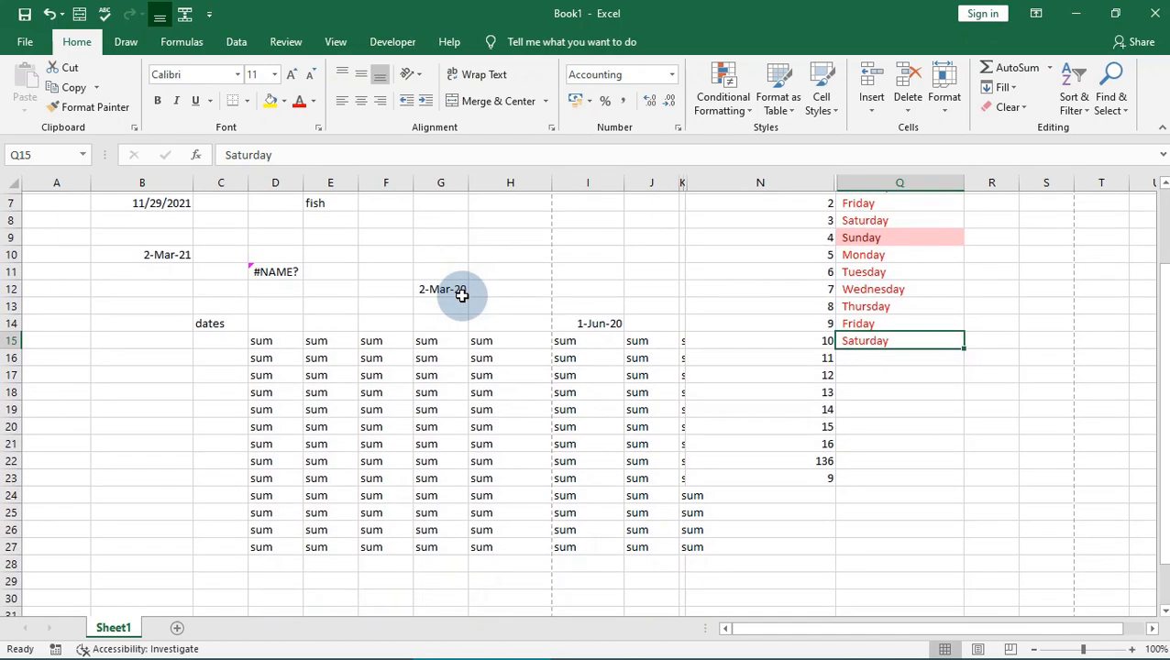
scroll(462, 295, down, 2)
scroll(463, 295, up, 2)
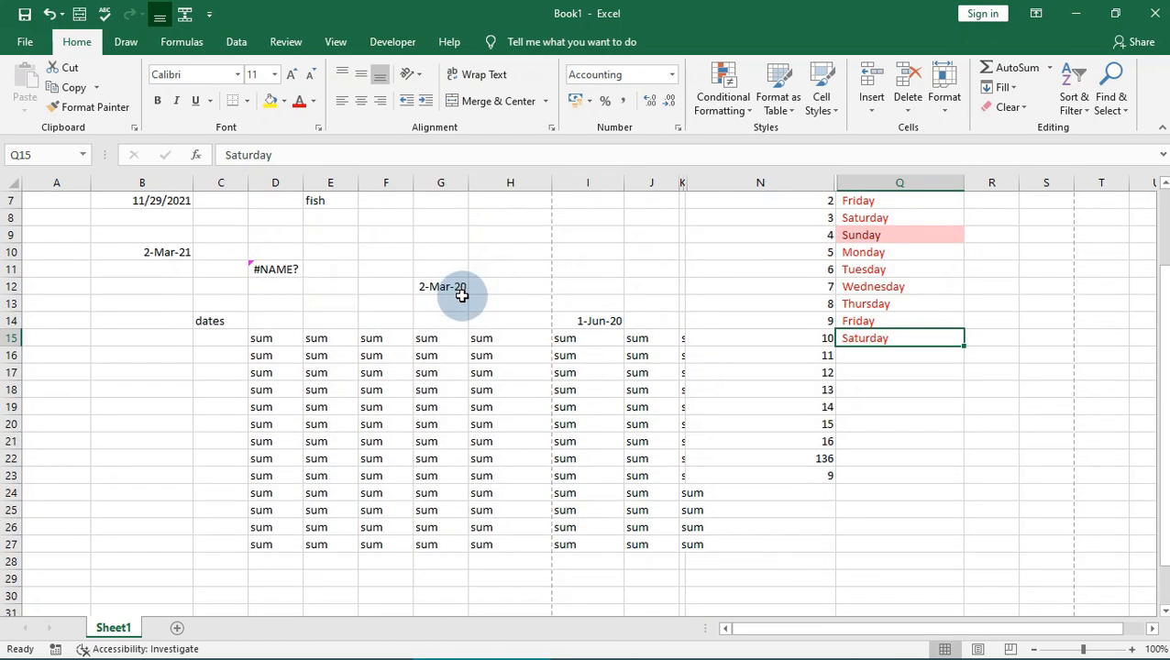
scroll(463, 295, up, 1)
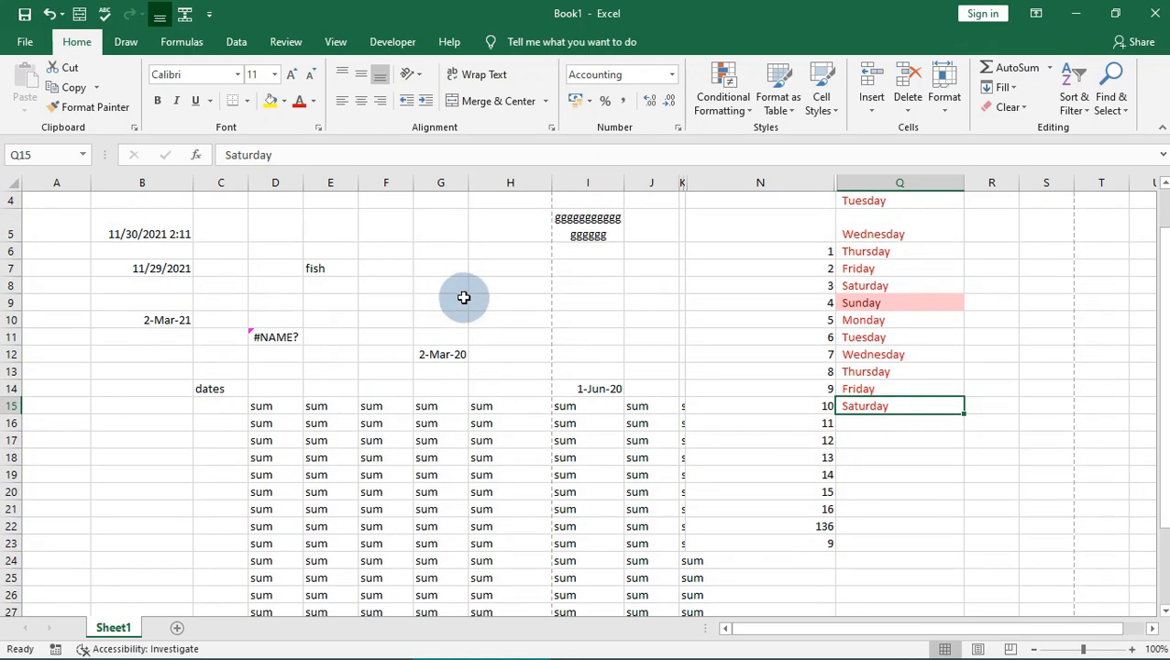